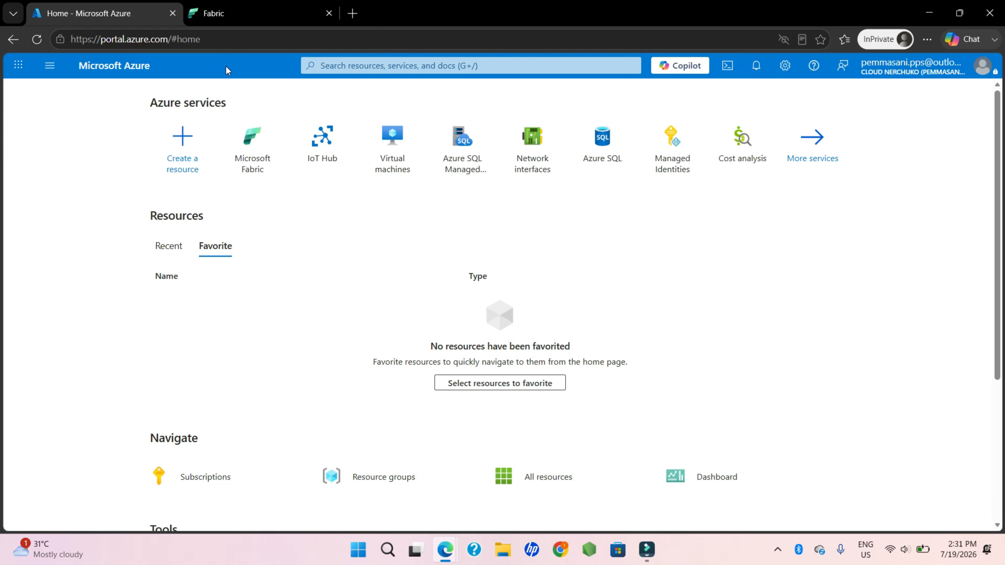
pyautogui.click(225, 2)
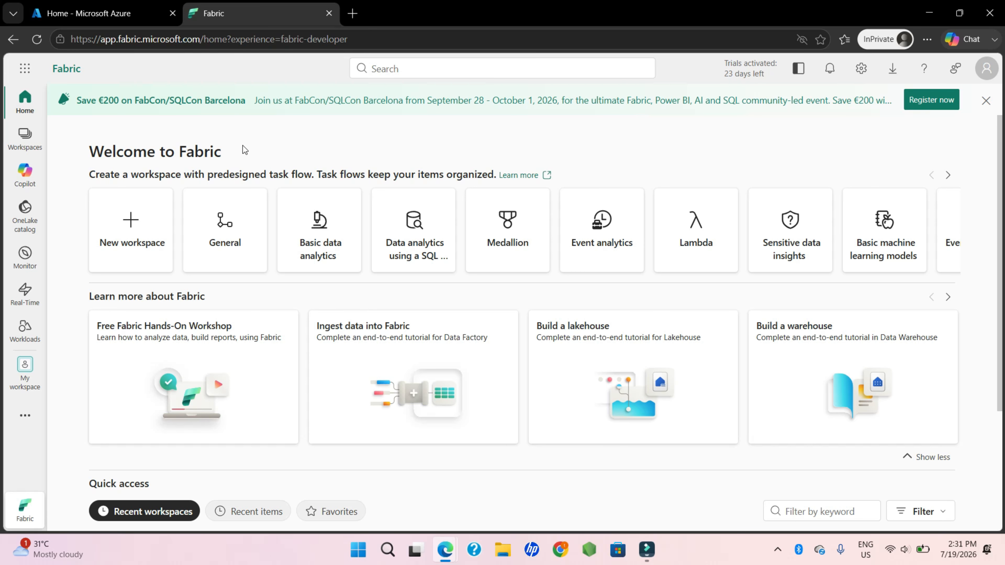
pyautogui.click(114, 5)
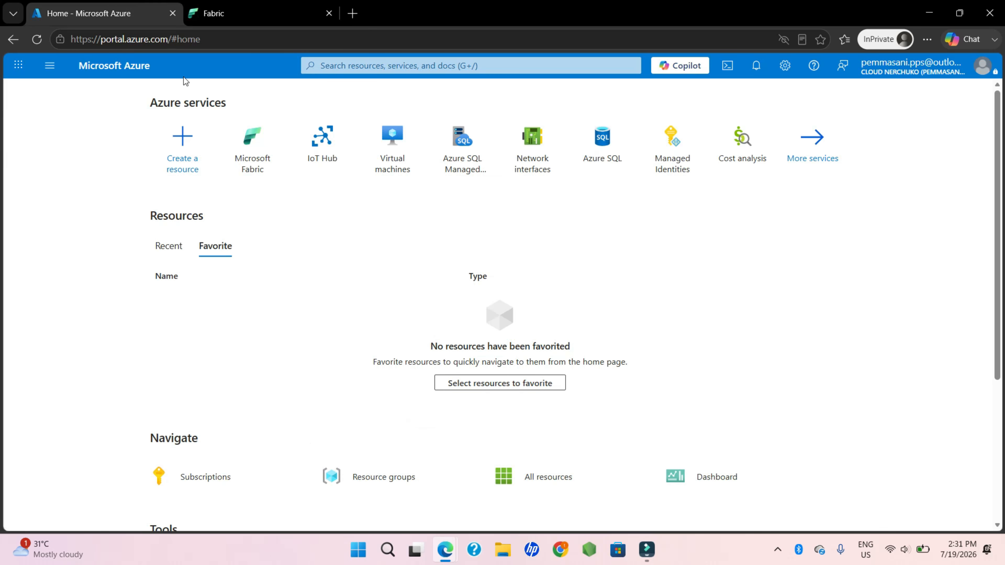
# - Start creating a new IoT hub from the Internet of Things category of all Azure services
pyautogui.click(50, 66)
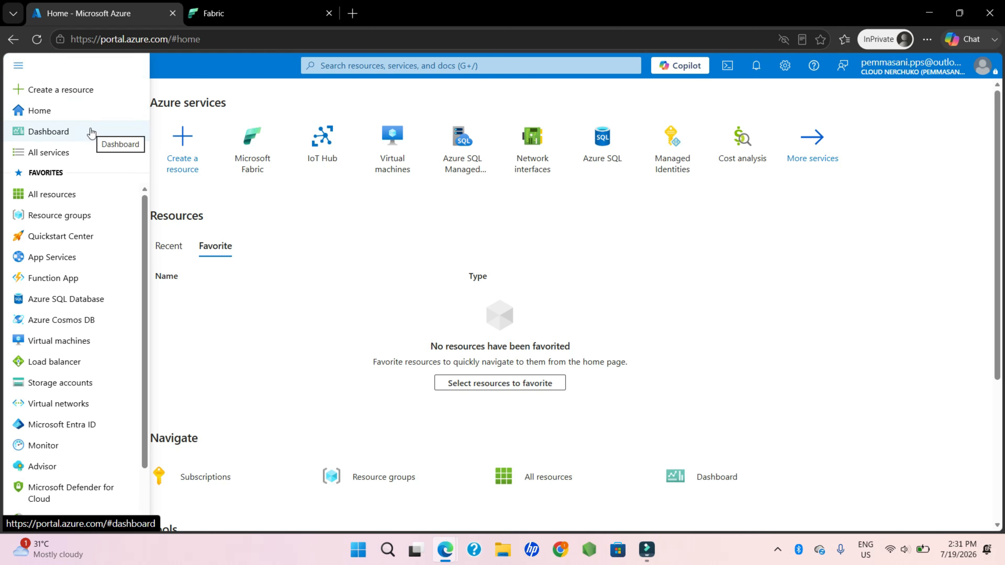
pyautogui.click(53, 155)
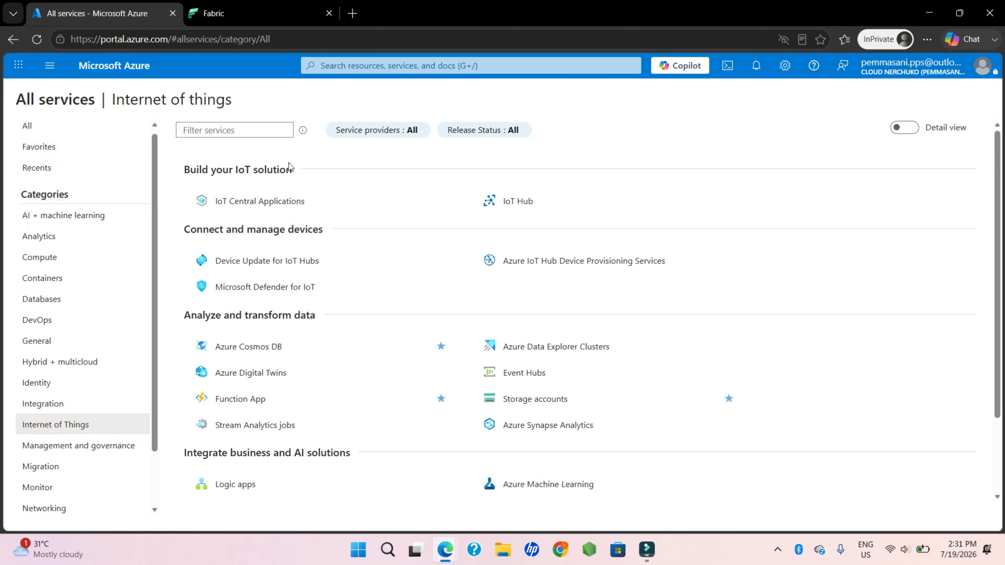
pyautogui.scroll(-2, 77, 358)
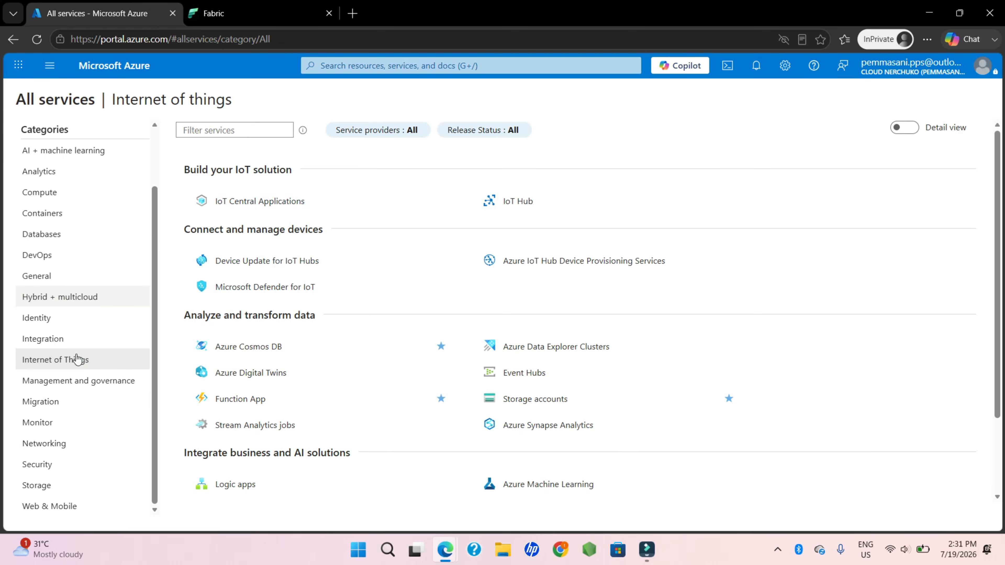
pyautogui.click(64, 360)
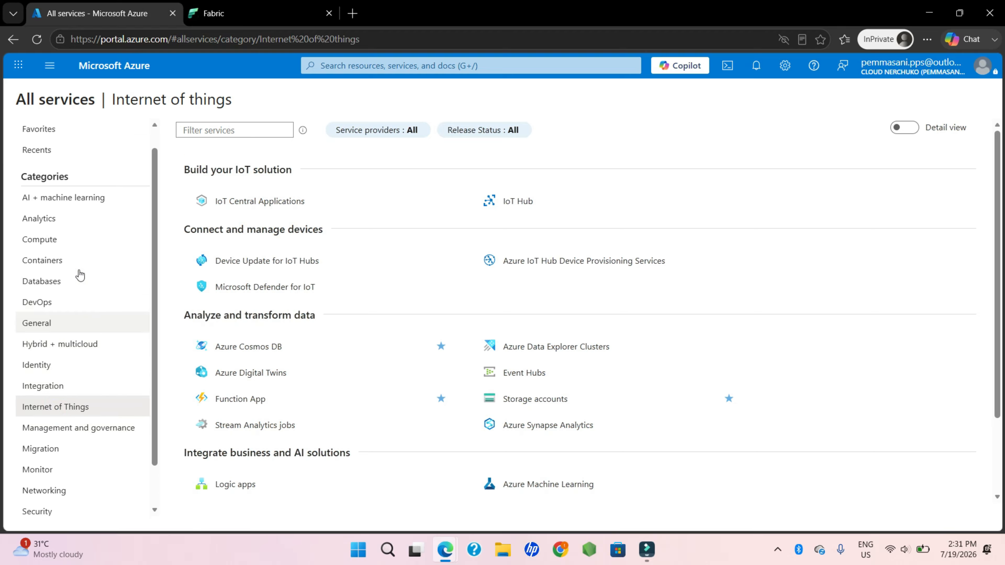
pyautogui.click(496, 202)
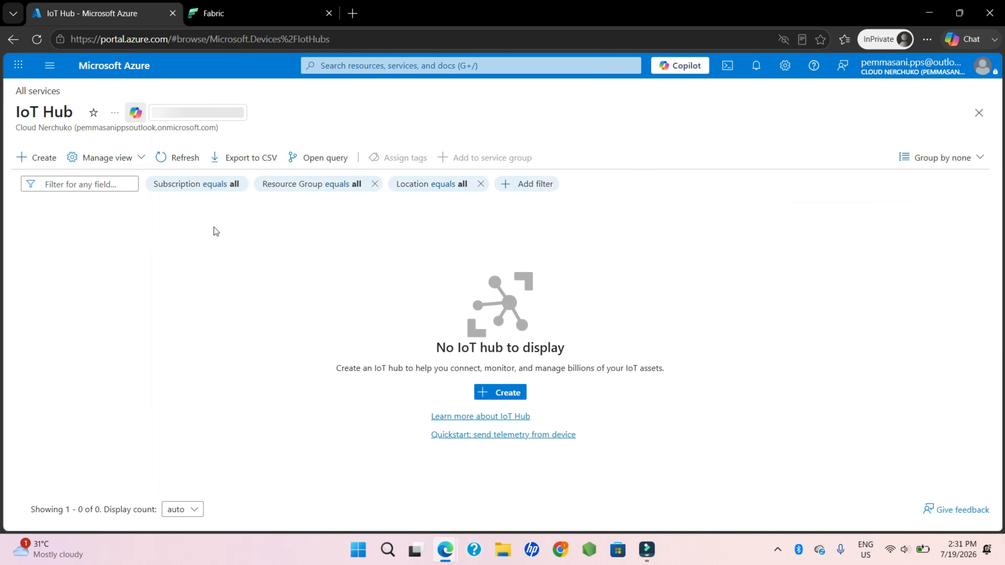
pyautogui.click(499, 392)
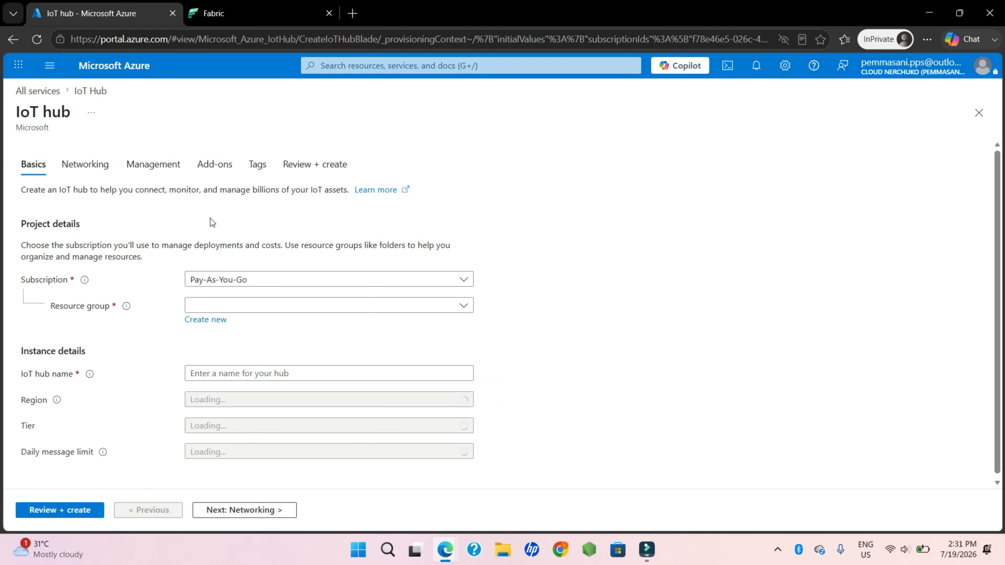
# - Assign the new hub to the existing resource group iothub and name it iothub89
pyautogui.click(260, 304)
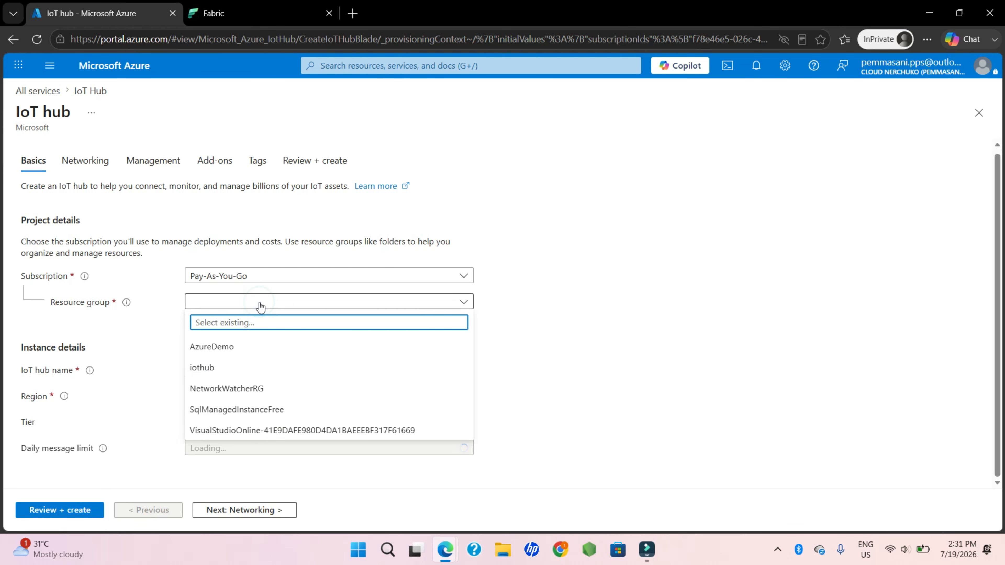
pyautogui.click(210, 368)
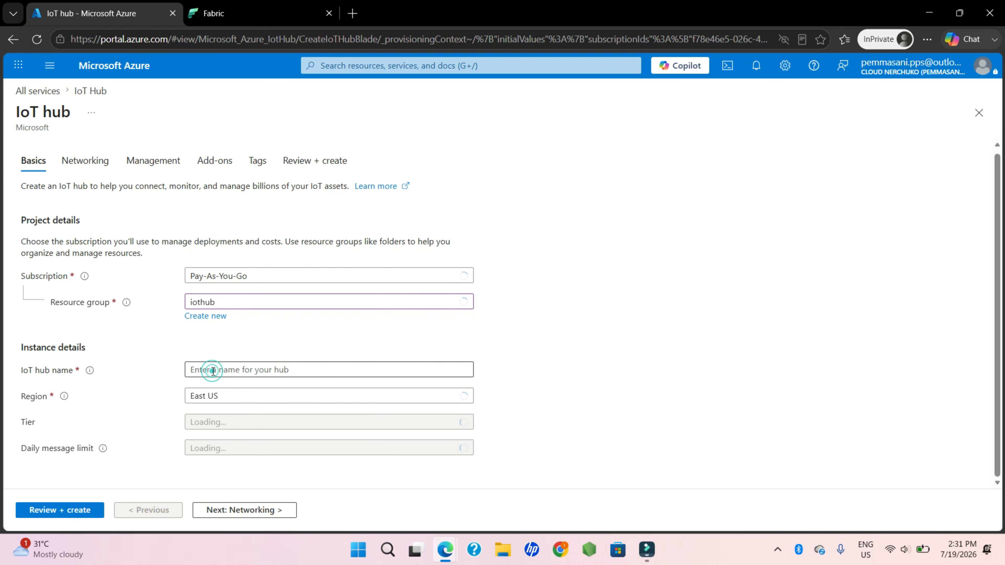
pyautogui.click(207, 369)
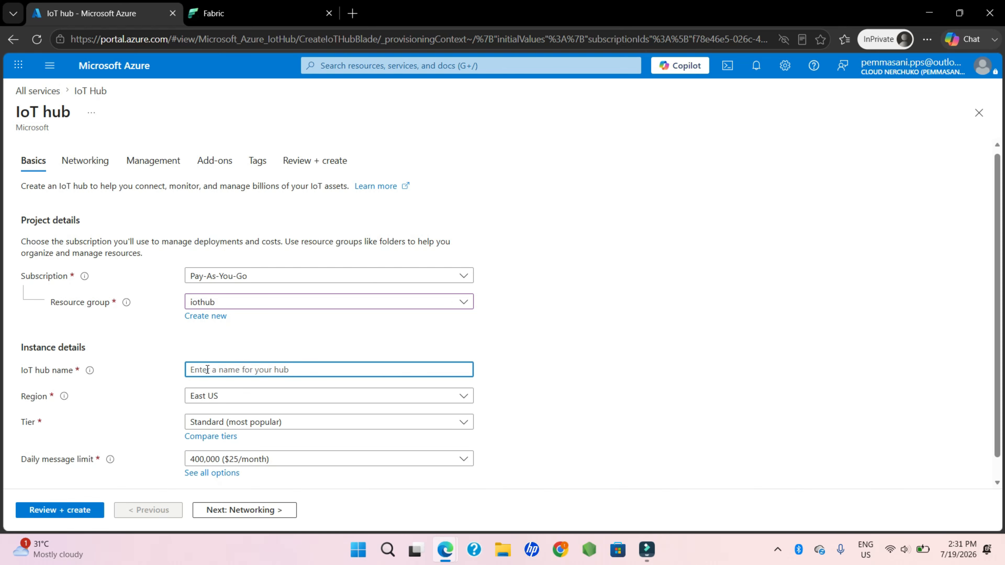
pyautogui.write('iothu')
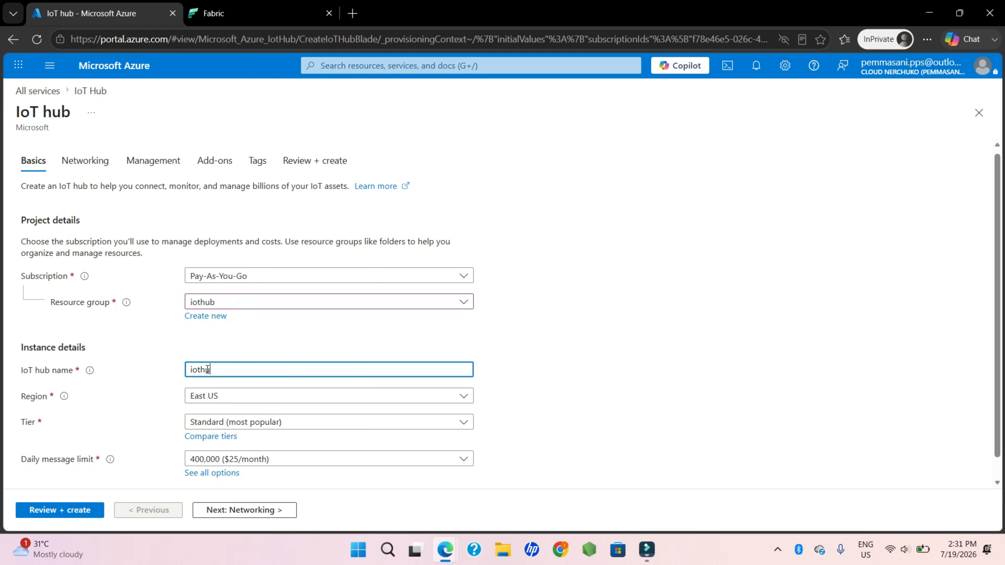
pyautogui.write('b89')
# - Set the IoT hub's region to South India
pyautogui.scroll(-1, 237, 368)
pyautogui.click(224, 372)
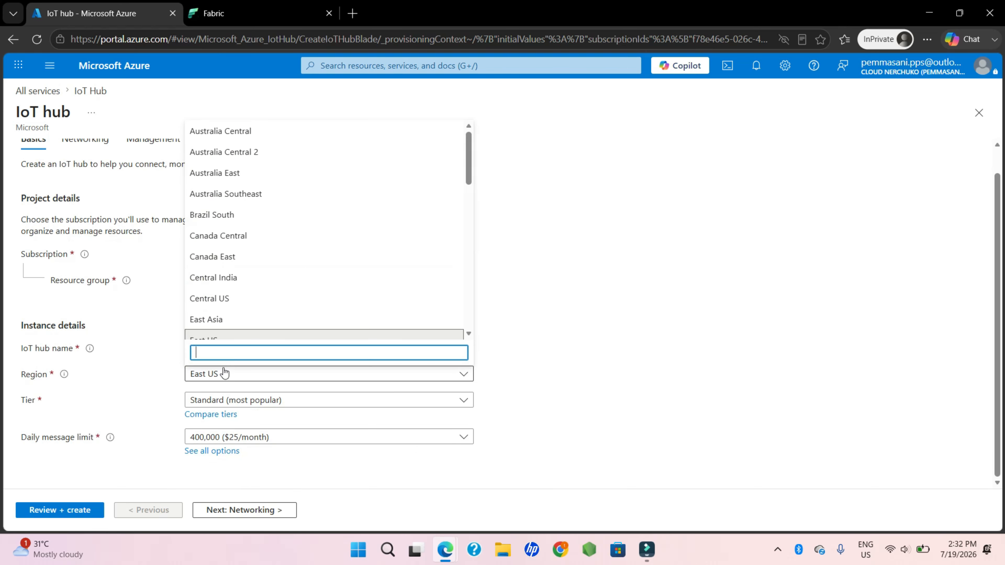
pyautogui.write('southind')
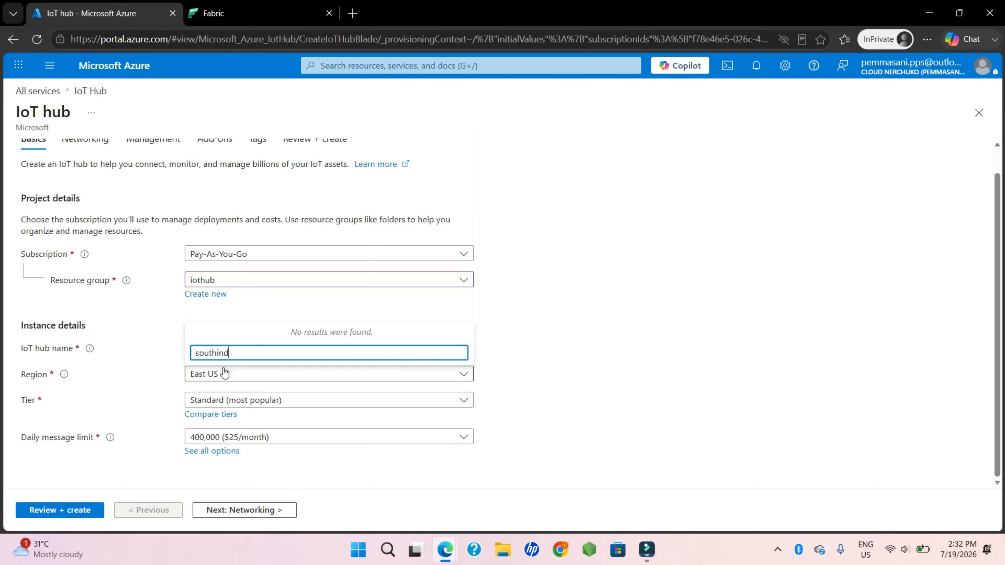
pyautogui.press('BackSpace')
pyautogui.press('BackSpace')
pyautogui.press('BackSpace')
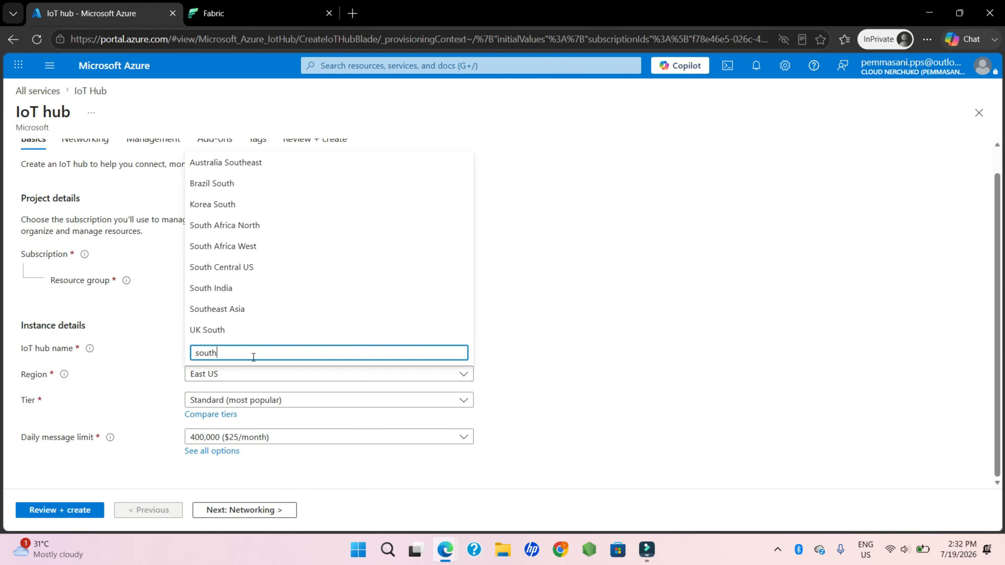
pyautogui.click(223, 283)
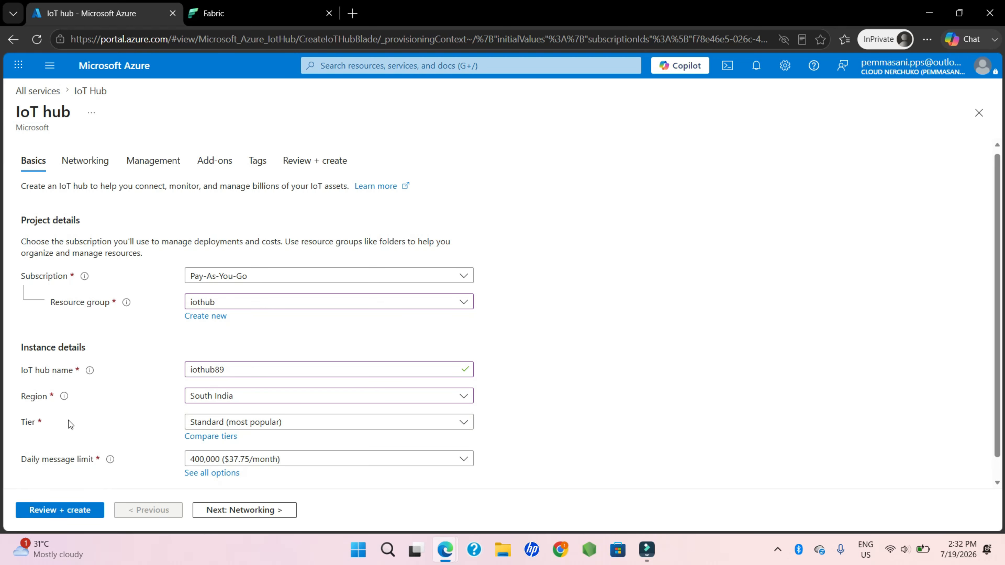
# - Set the IoT hub's pricing tier to Free
pyautogui.scroll(-1, 153, 419)
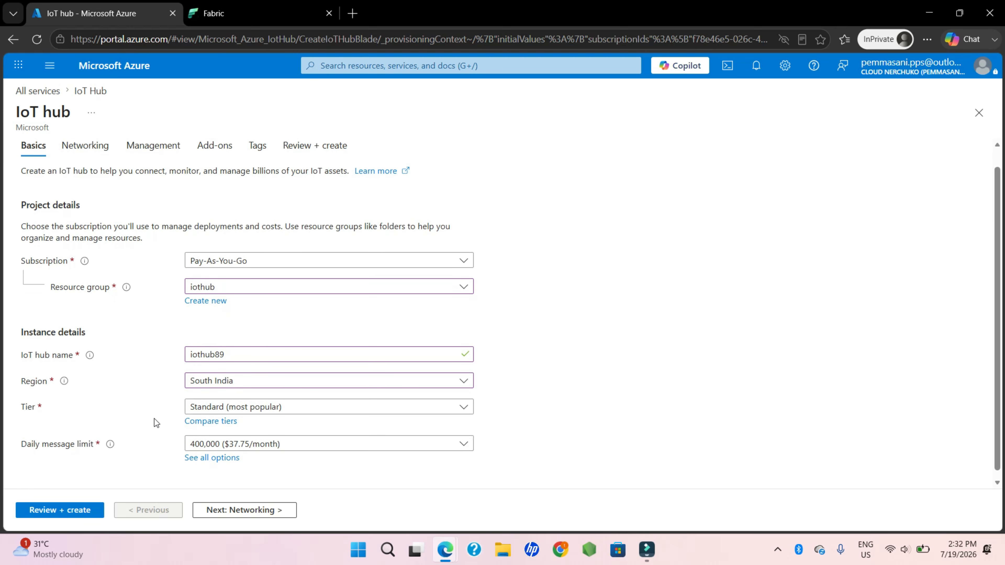
pyautogui.click(255, 406)
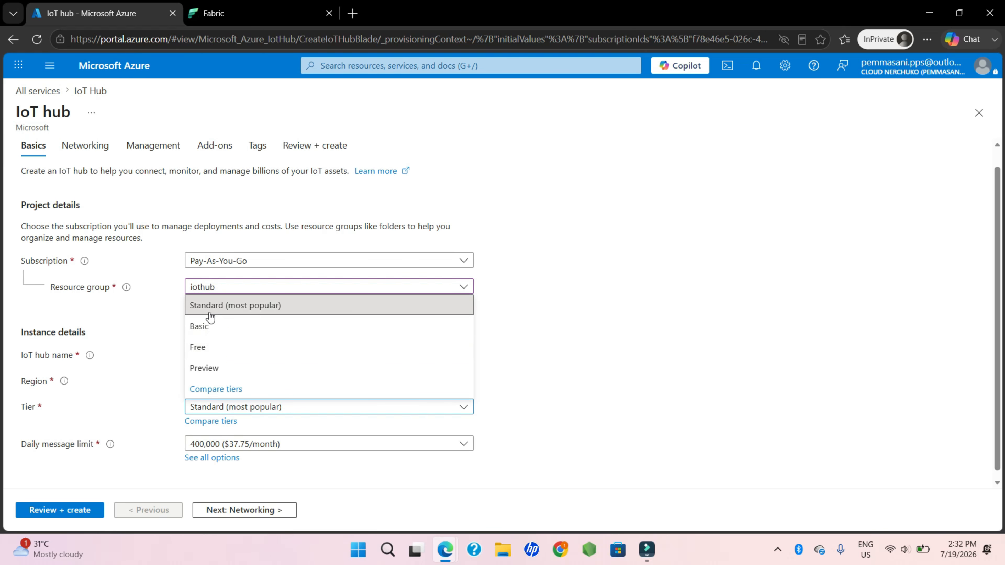
pyautogui.click(204, 328)
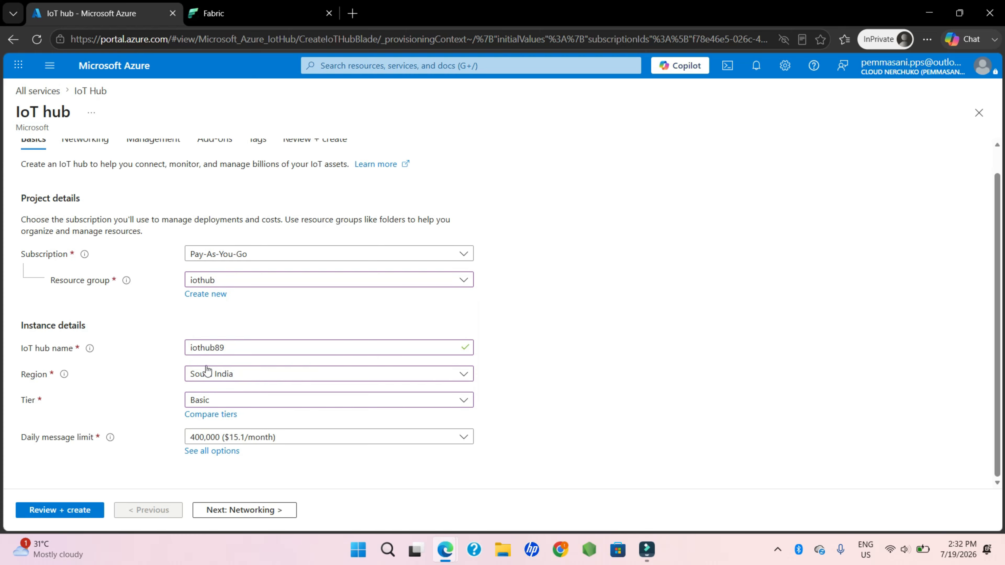
pyautogui.click(217, 401)
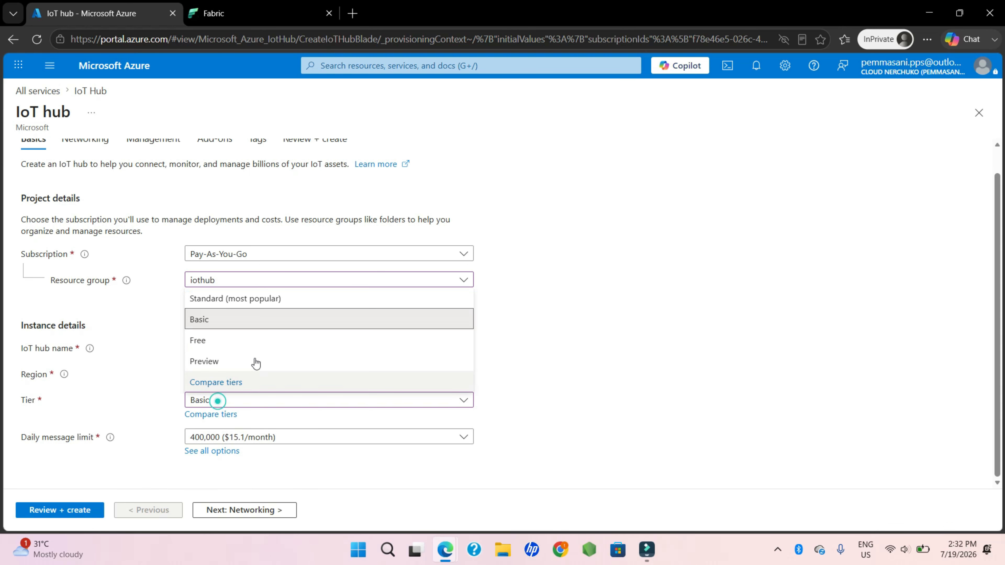
pyautogui.click(218, 340)
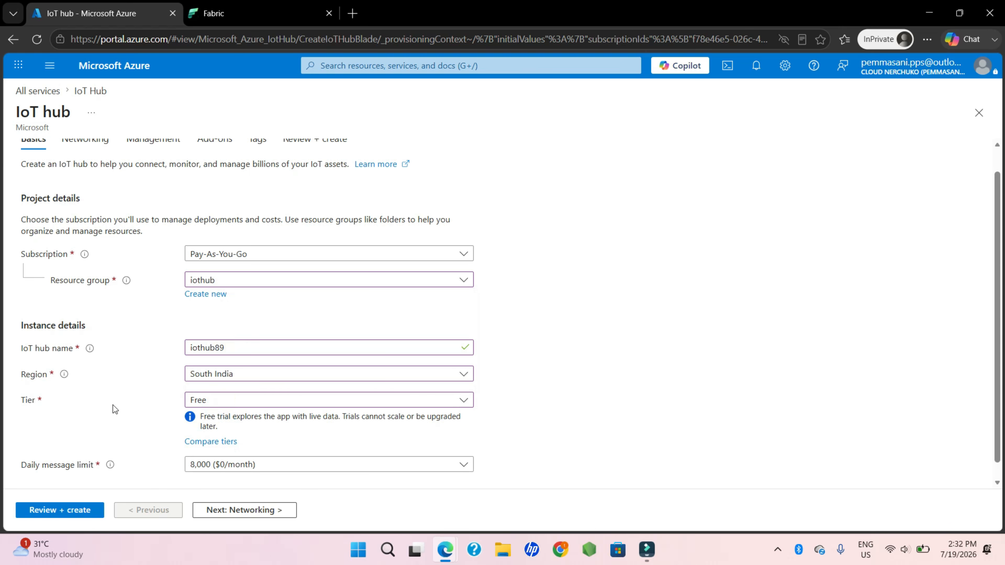
pyautogui.scroll(-1, 115, 449)
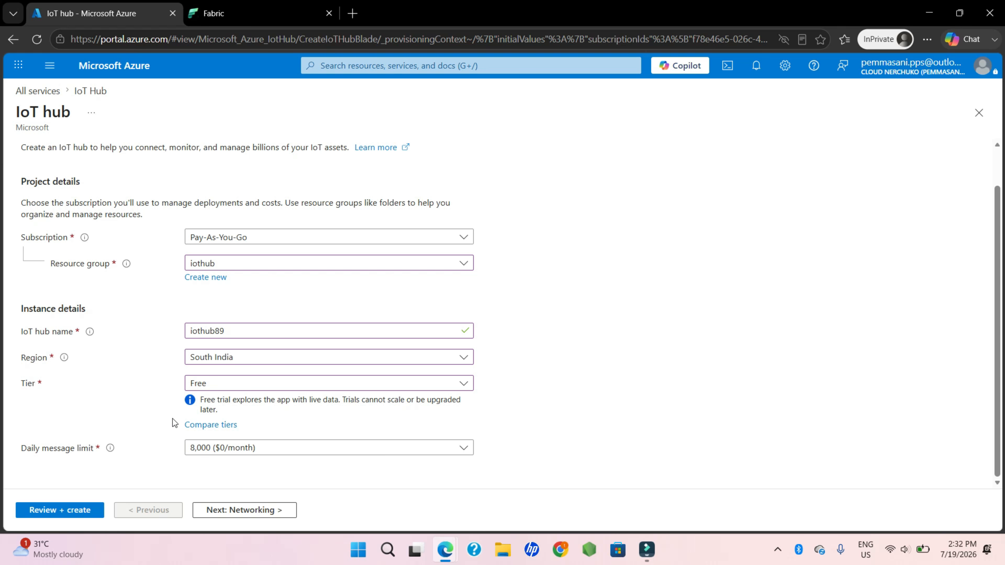
# - Accept the default networking settings and assign yourself the IoT Hub Data Contributor role in the management settings
pyautogui.click(237, 511)
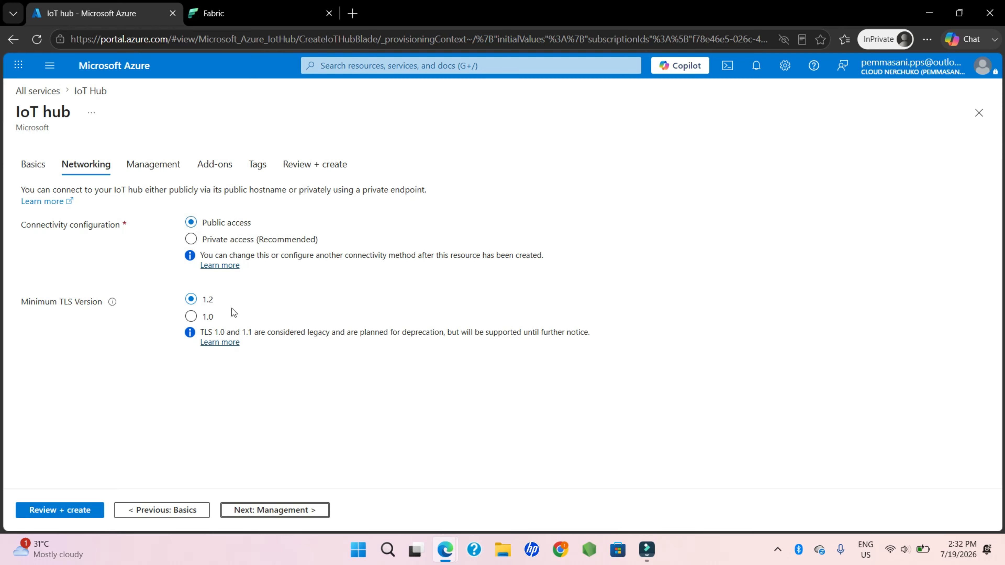
pyautogui.click(289, 510)
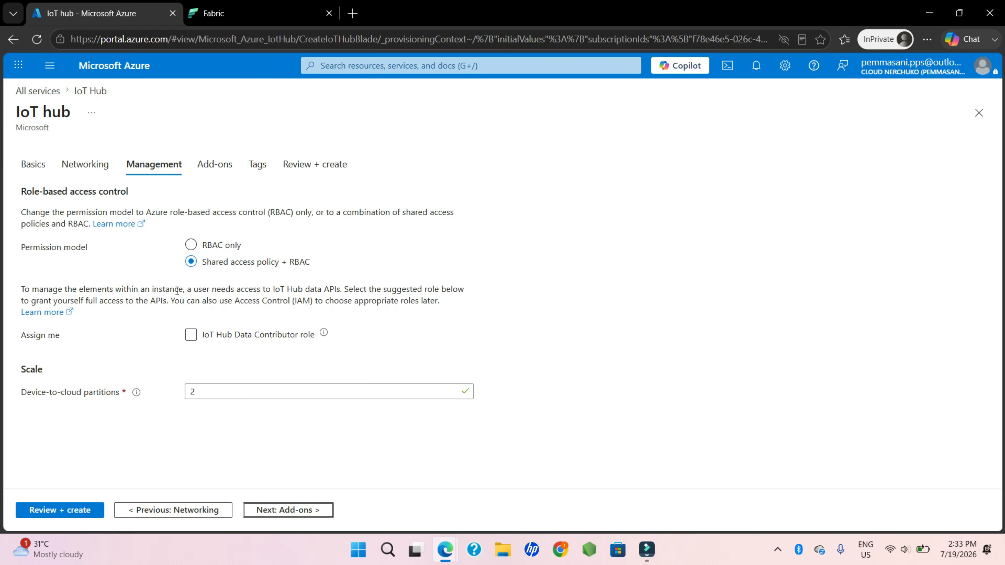
pyautogui.click(192, 334)
pyautogui.click(250, 322)
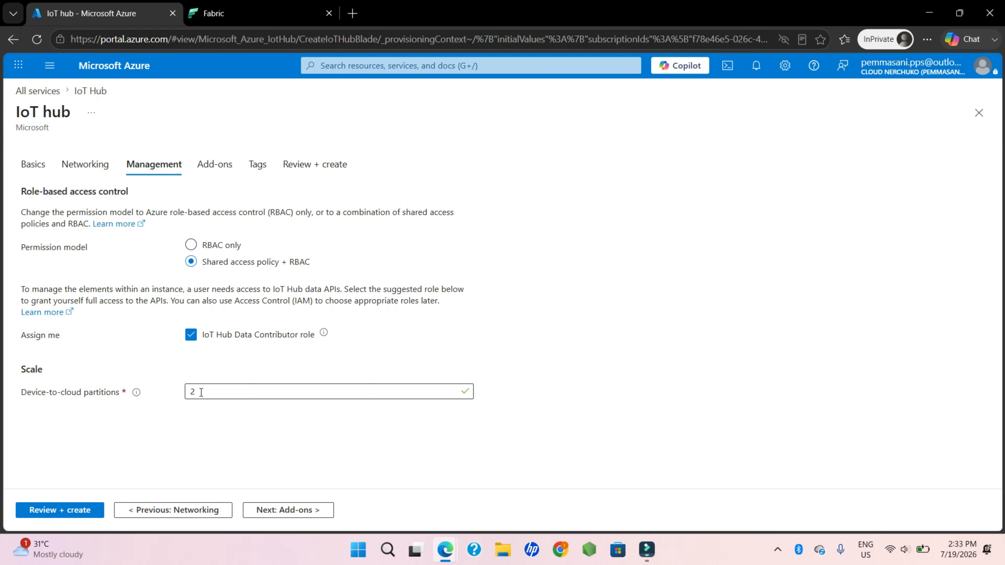
pyautogui.click(165, 383)
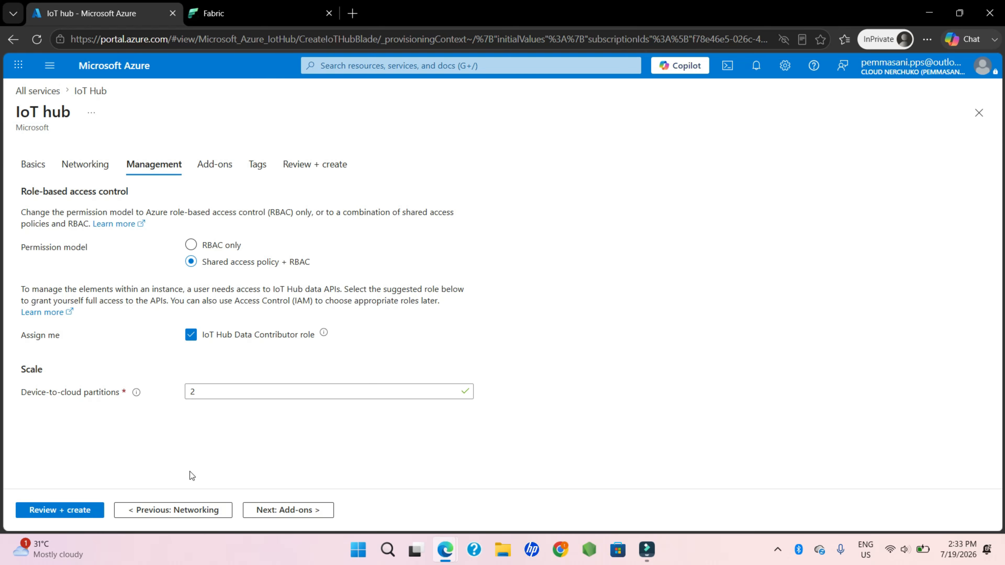
# - Skip the add-ons and tags, review the configuration summary, and create the IoT hub
pyautogui.click(271, 510)
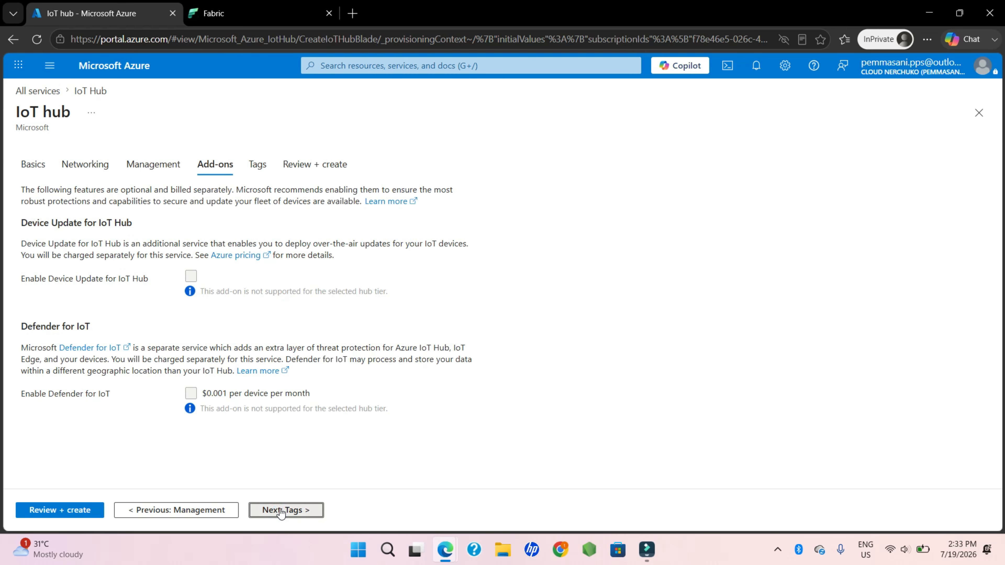
pyautogui.click(281, 511)
pyautogui.click(279, 509)
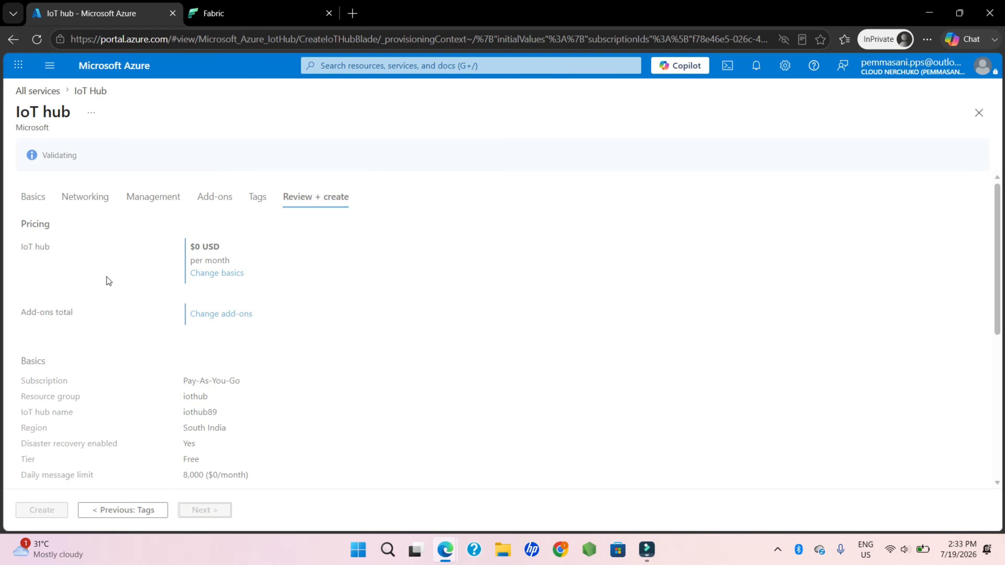
pyautogui.scroll(-7, 107, 279)
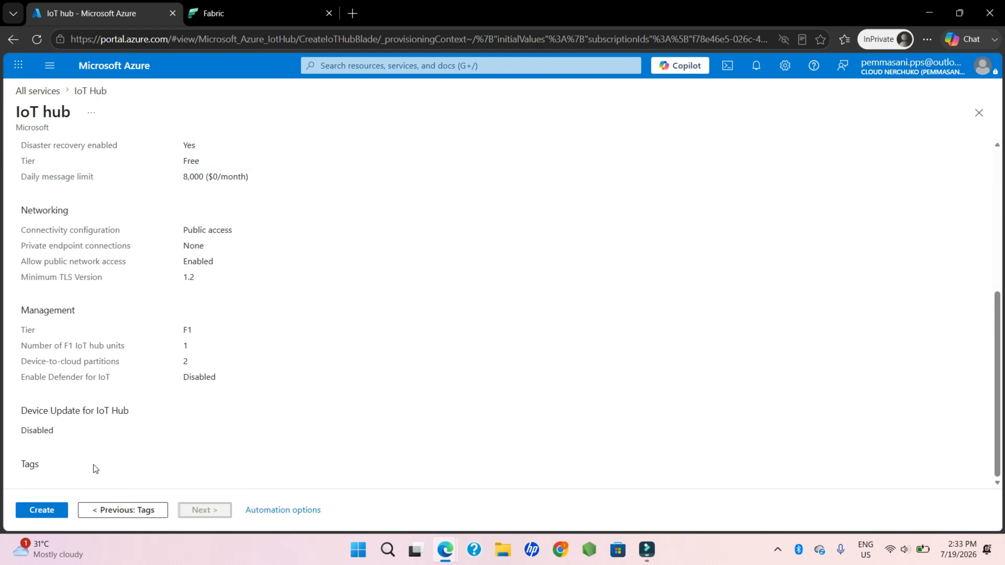
pyautogui.click(56, 510)
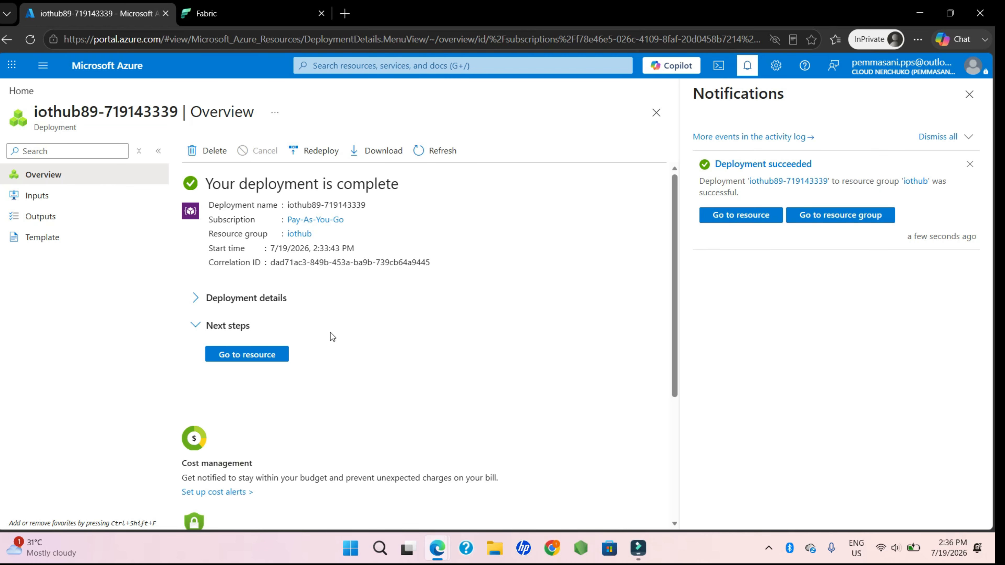
# - Open the deployed iothub89 resource and bring up the Event Hub compatible endpoint details in its built-in endpoints settings
pyautogui.click(271, 361)
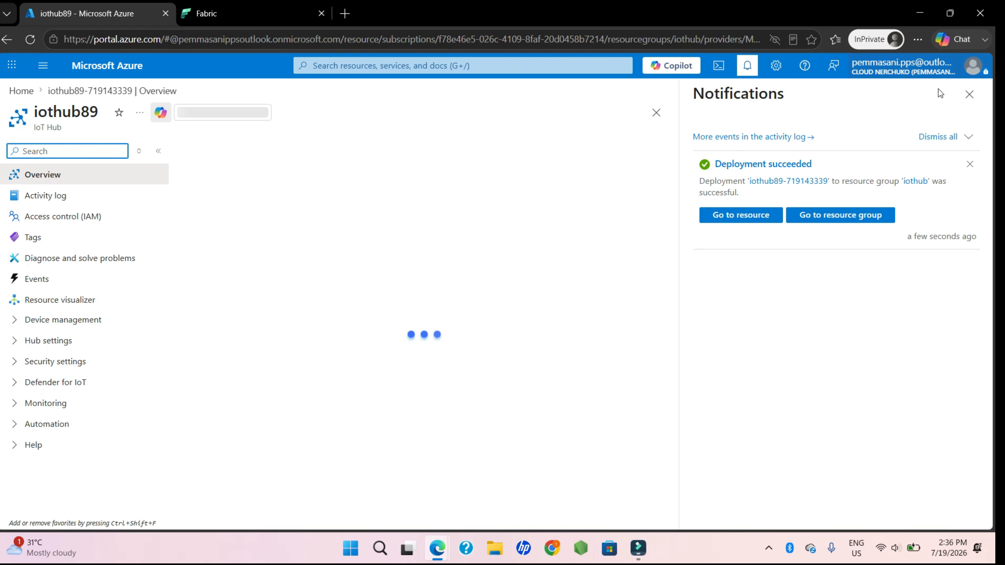
pyautogui.click(969, 98)
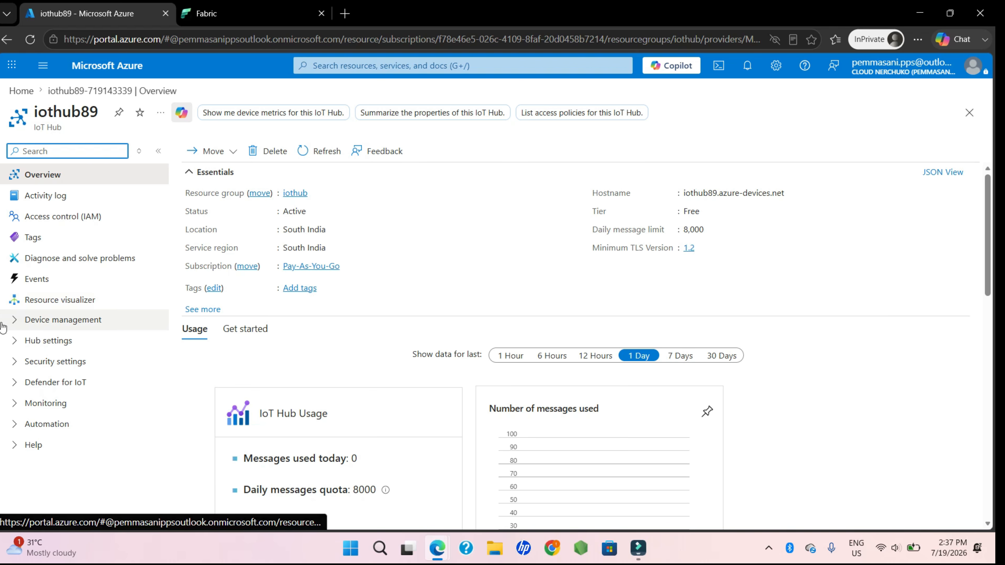
pyautogui.click(12, 347)
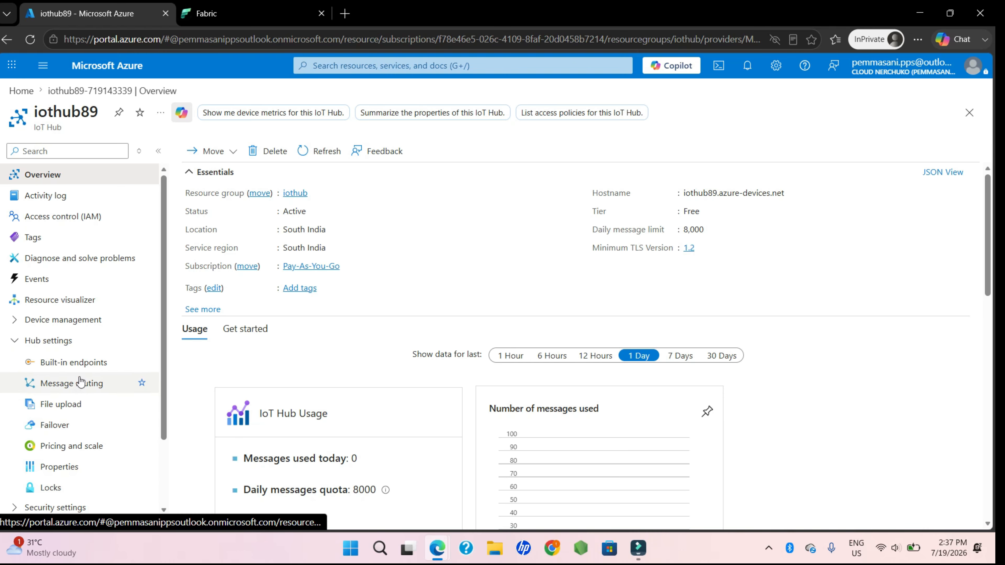
pyautogui.click(68, 365)
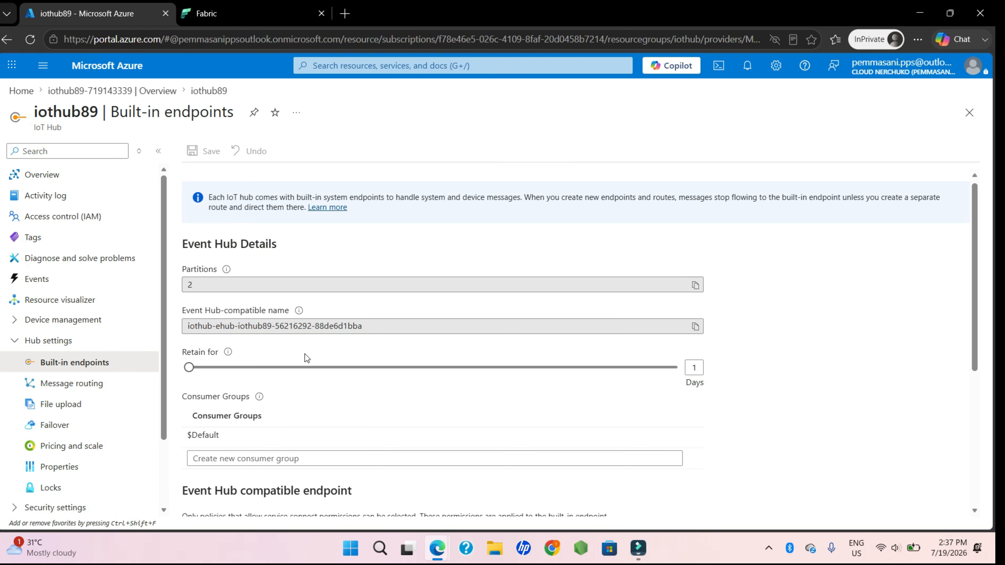
pyautogui.scroll(-1, 305, 354)
pyautogui.scroll(-5, 304, 354)
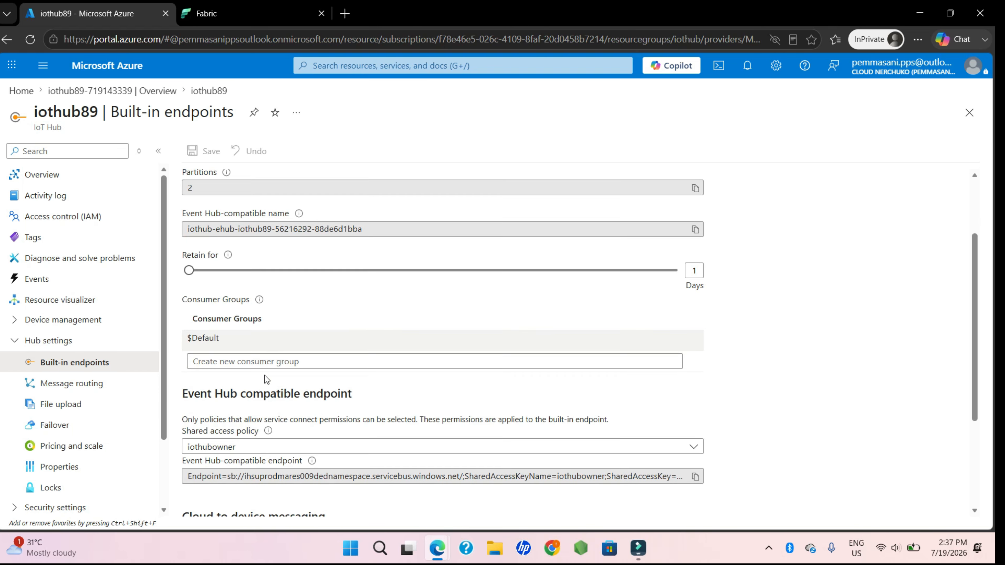
# - Examine the Event Hub details, consumer groups and Event Hub compatible endpoint settings of the IoT hub
pyautogui.scroll(6, 264, 374)
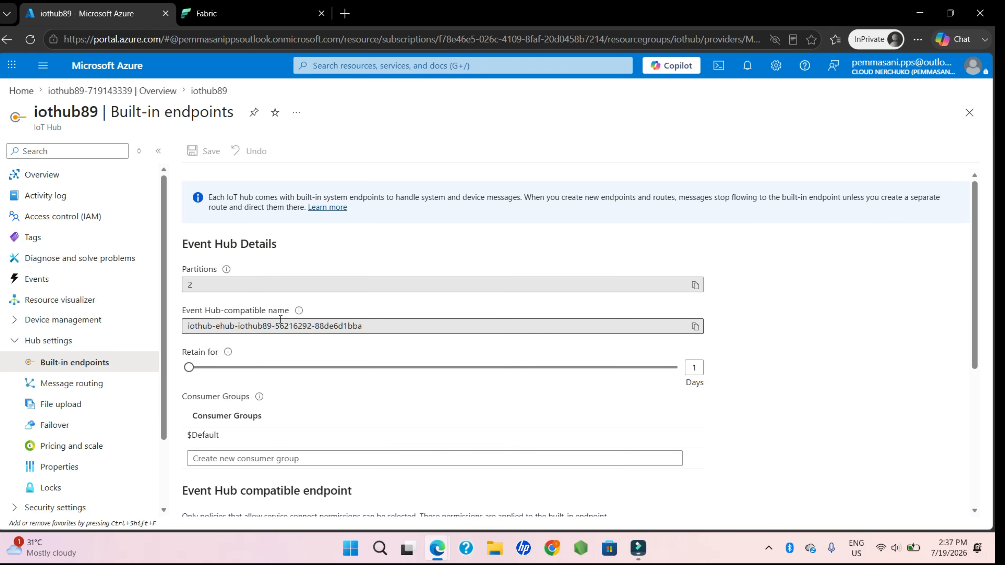
pyautogui.scroll(-3, 279, 429)
pyautogui.scroll(-2, 279, 429)
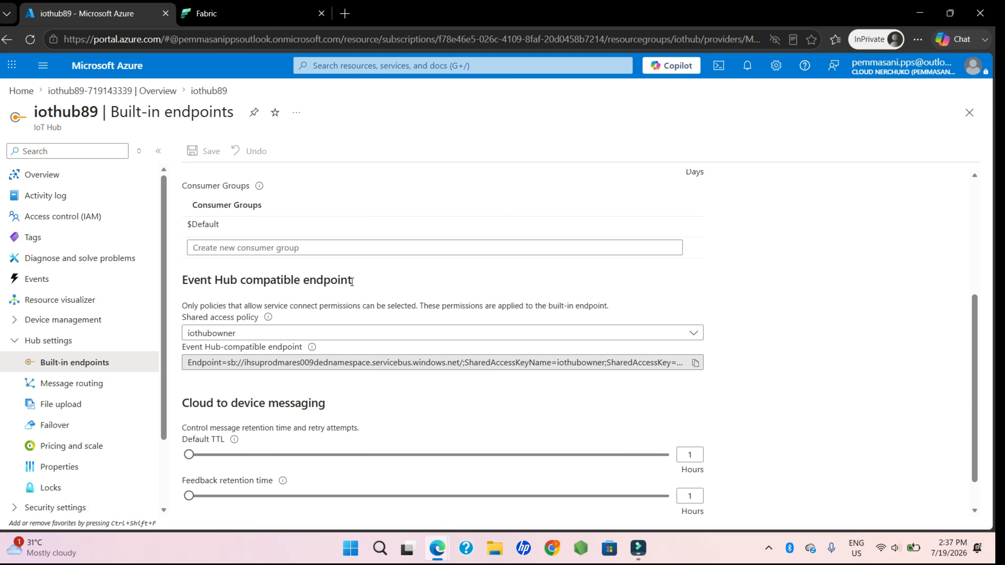
pyautogui.scroll(2, 363, 291)
pyautogui.scroll(4, 362, 290)
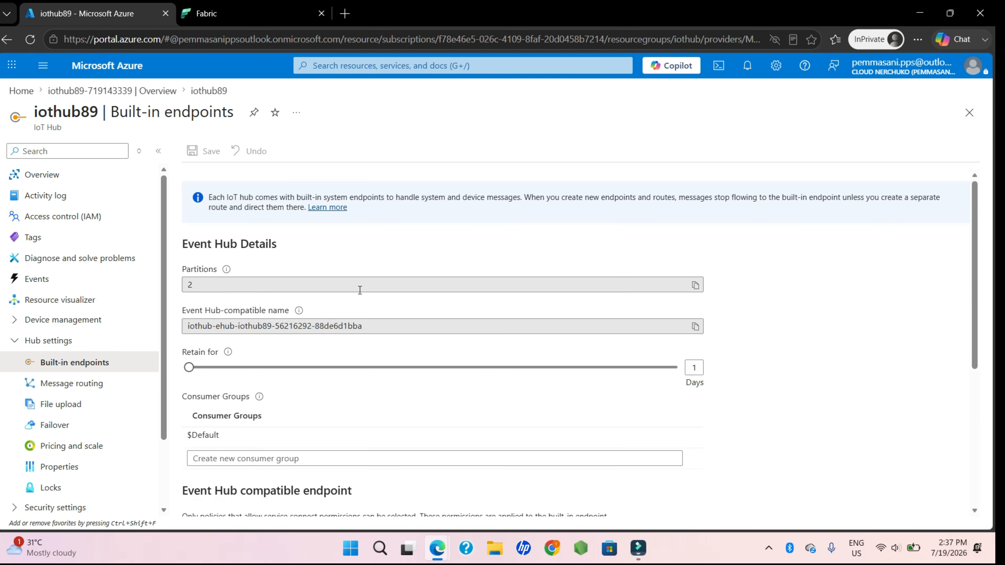
pyautogui.scroll(-4, 360, 308)
pyautogui.scroll(-2, 362, 308)
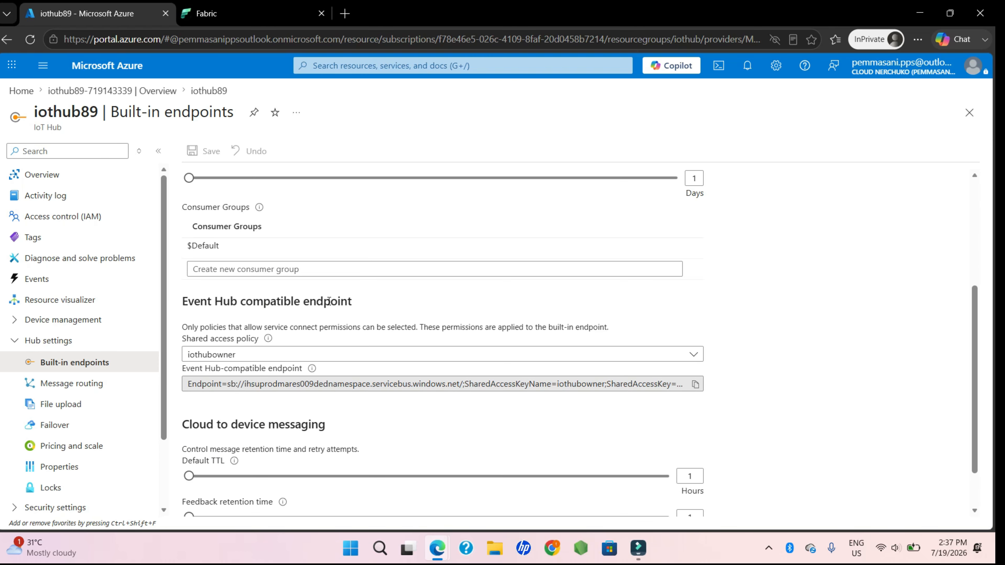
pyautogui.scroll(1, 328, 302)
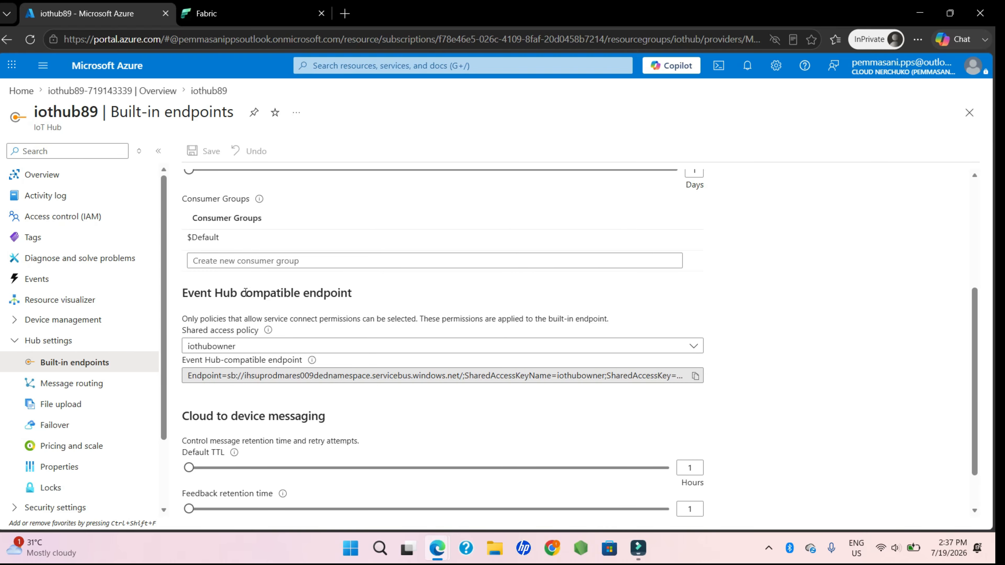
pyautogui.scroll(2, 273, 295)
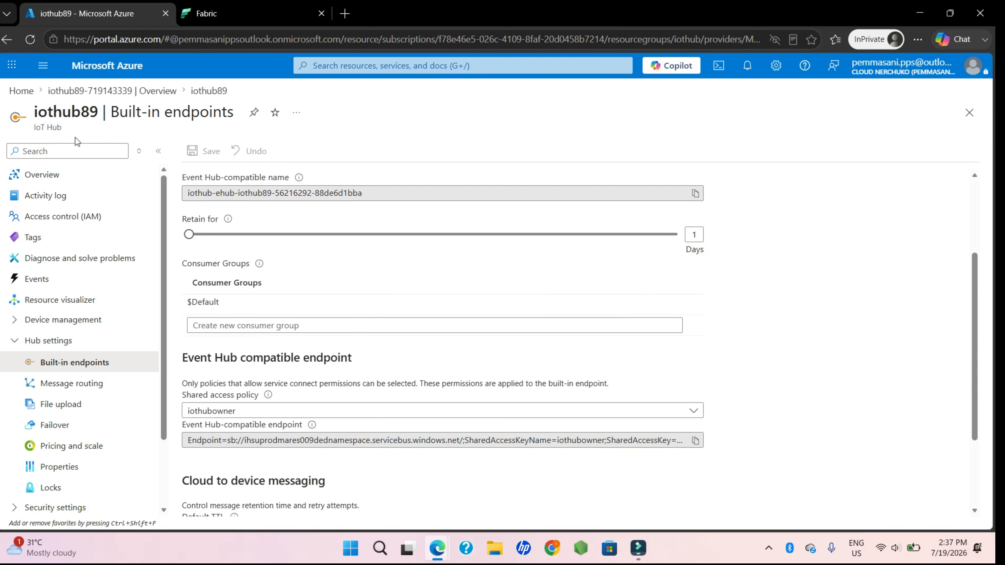
pyautogui.scroll(1, 271, 321)
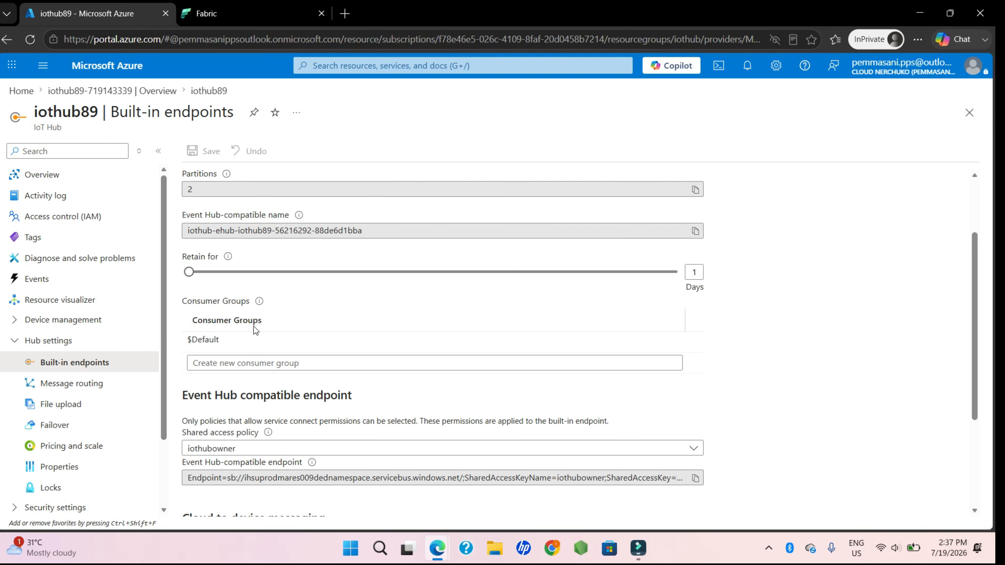
pyautogui.scroll(1, 278, 333)
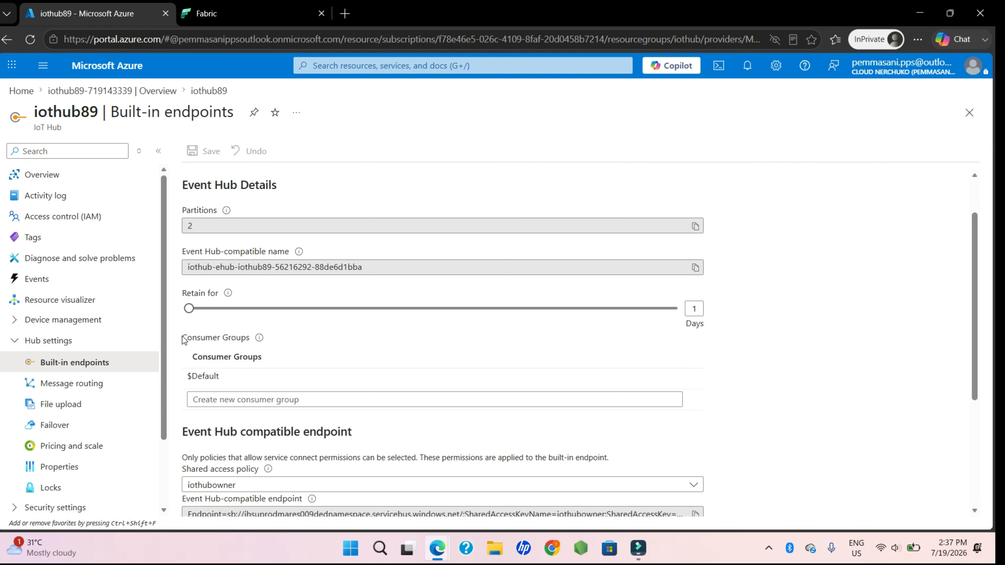
# - Add a consumer group named fabric-cg to the hub's built-in endpoint
pyautogui.moveTo(181, 338); pyautogui.dragTo(252, 345)
pyautogui.click(292, 334)
pyautogui.click(266, 399)
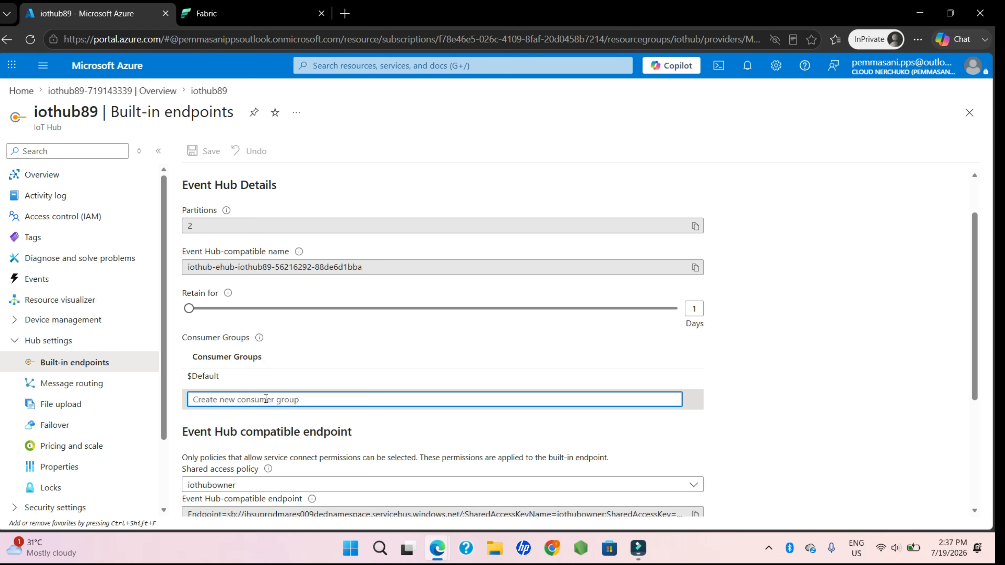
pyautogui.write('f')
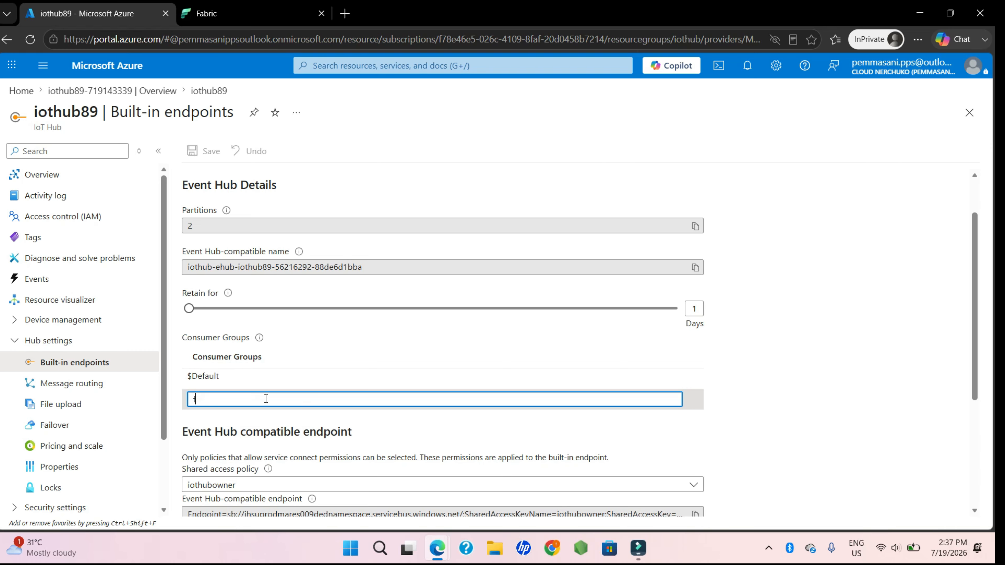
pyautogui.write('ebric-cg')
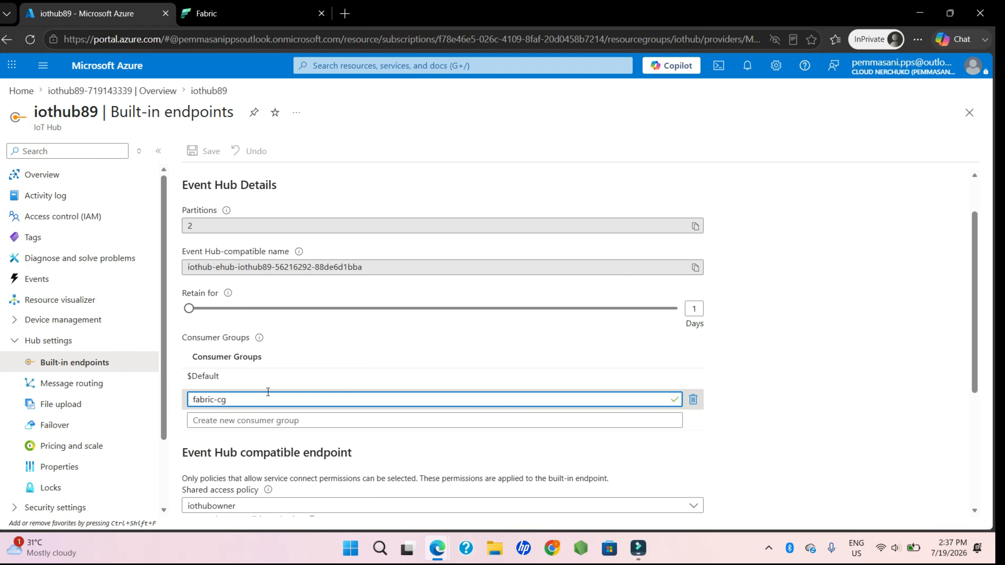
pyautogui.press('Return')
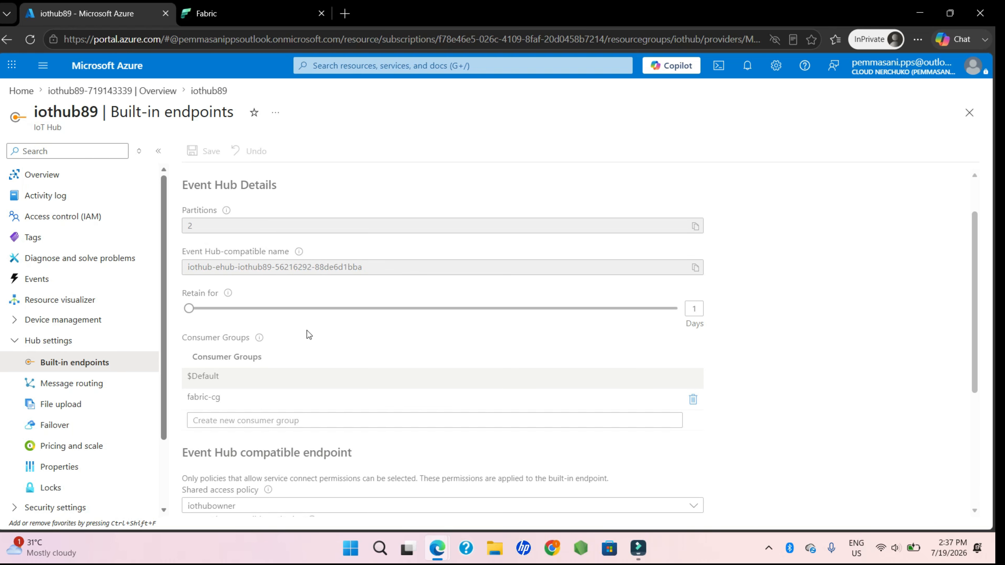
pyautogui.click(263, 396)
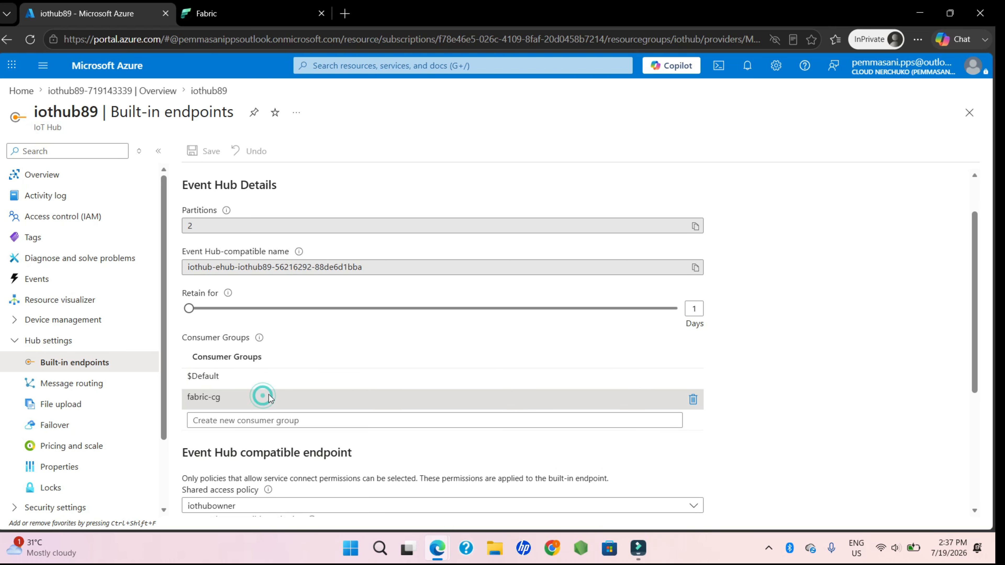
pyautogui.scroll(2, 281, 278)
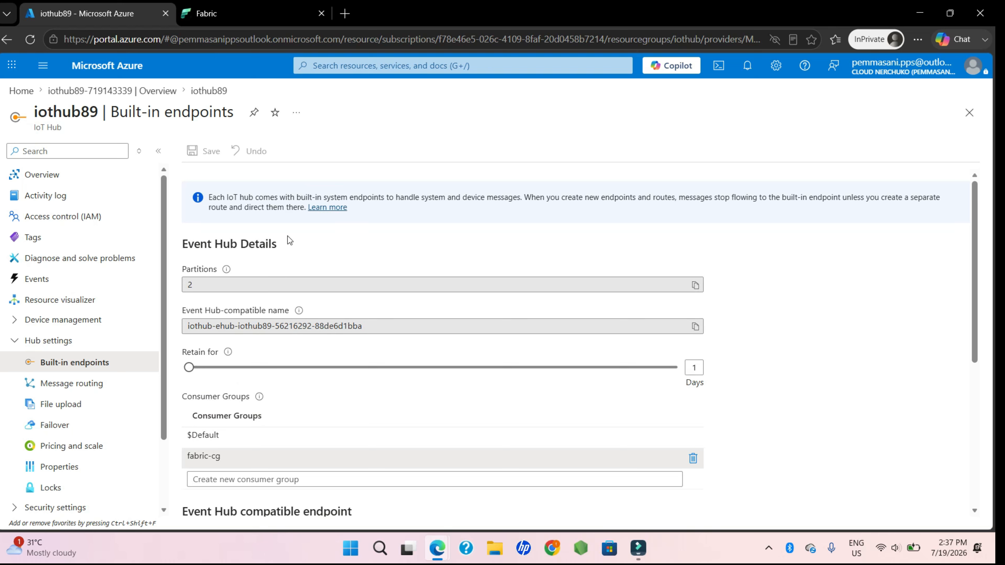
# - Go to the hub's Devices page under device management and start adding a new device
pyautogui.click(12, 340)
pyautogui.click(14, 319)
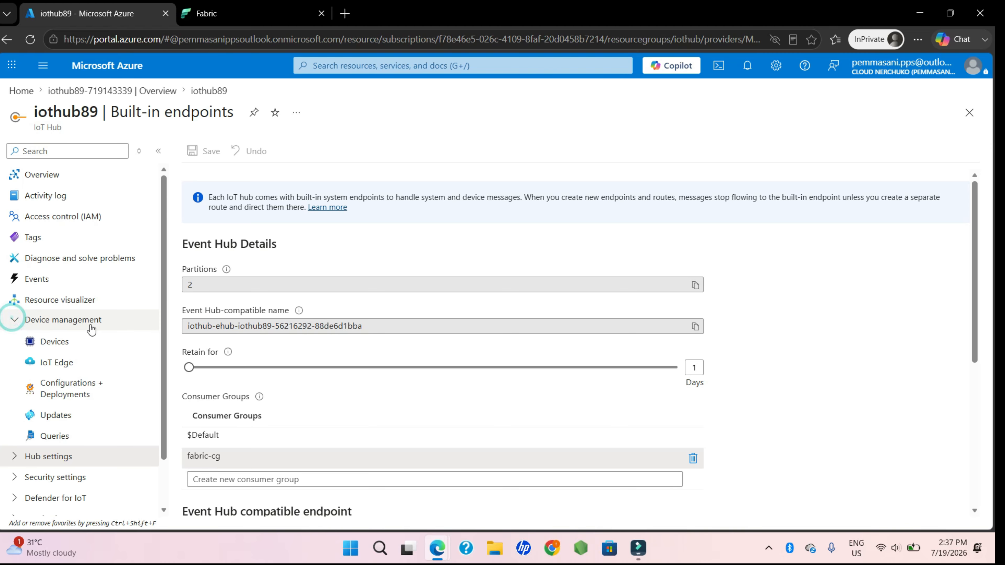
pyautogui.scroll(-1, 157, 354)
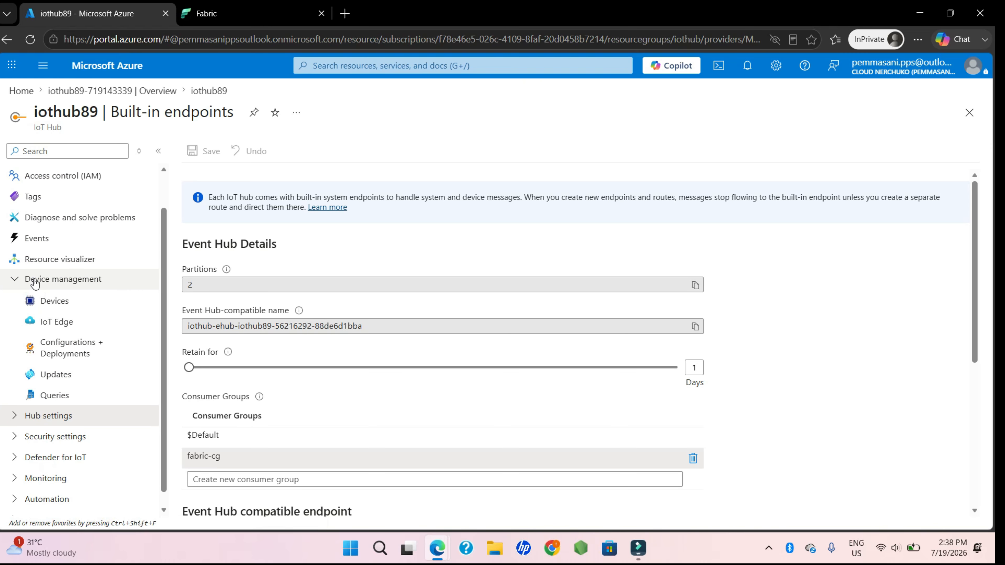
pyautogui.click(59, 301)
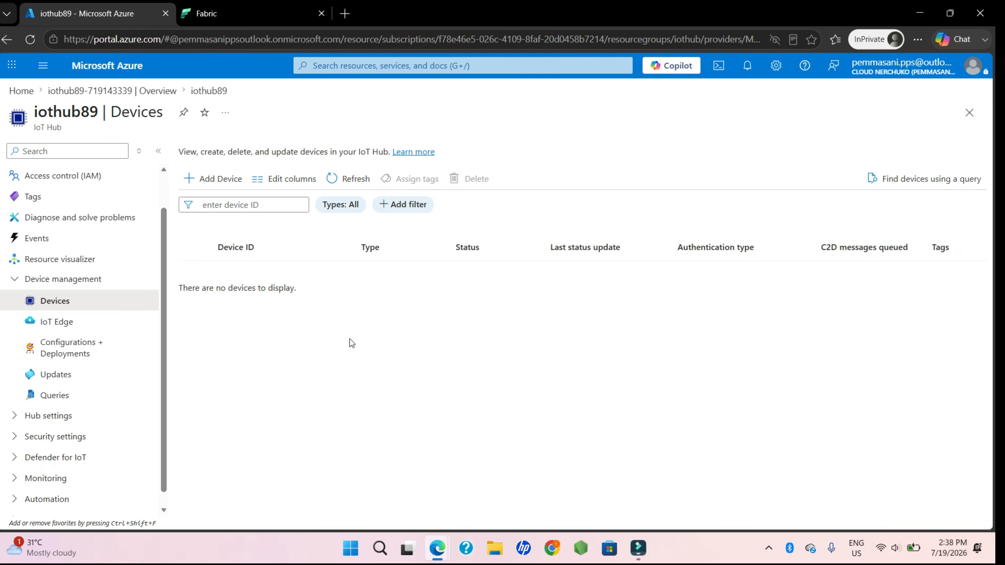
pyautogui.click(198, 181)
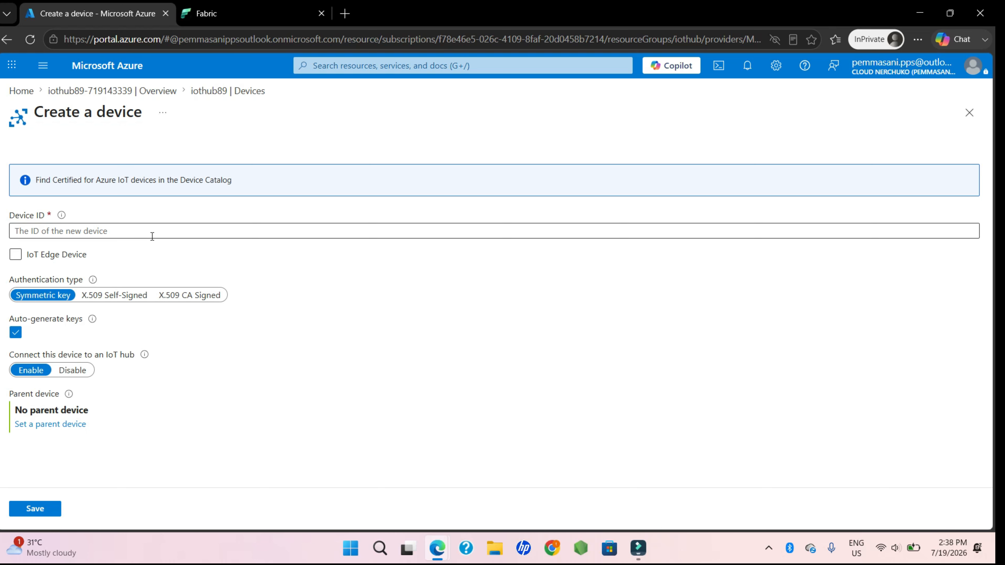
# - Give the new device the ID device-demo-iothub and save it with symmetric key authentication and auto-generated keys
pyautogui.click(119, 231)
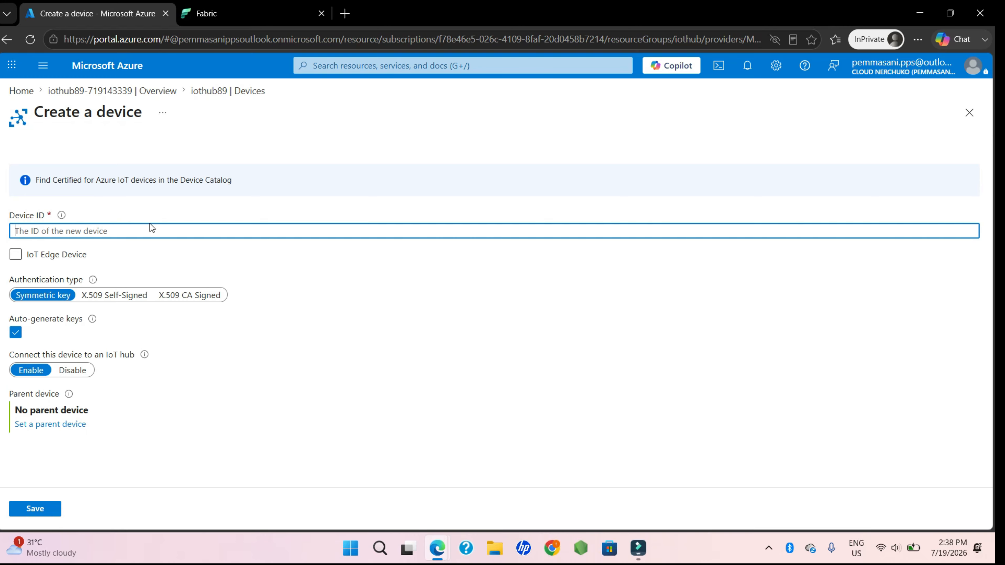
pyautogui.click(173, 207)
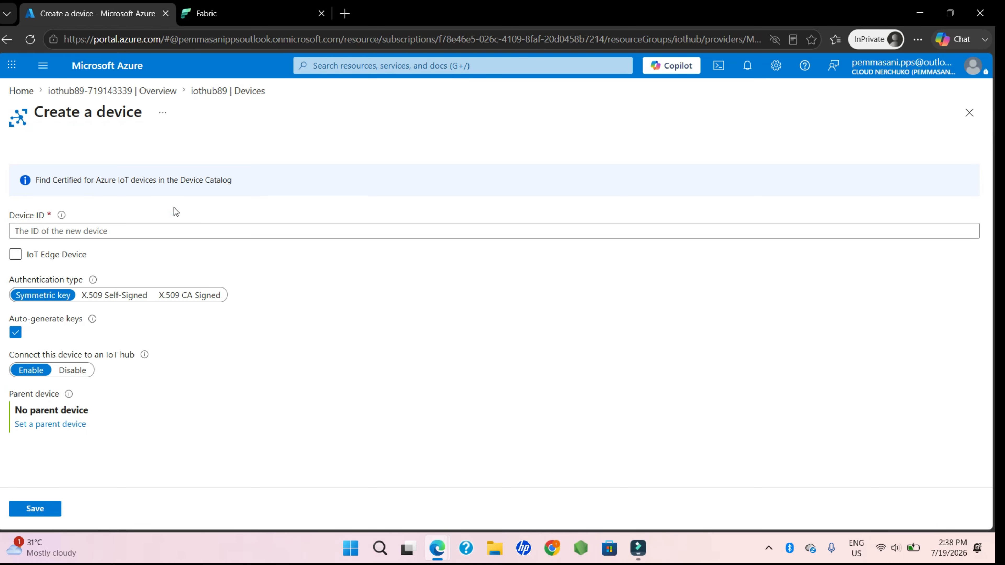
pyautogui.click(101, 230)
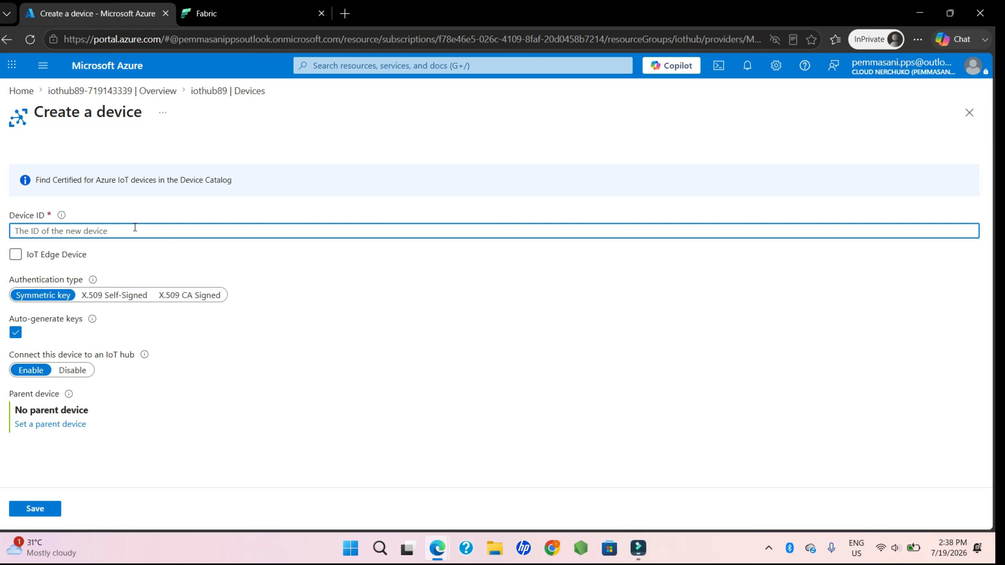
pyautogui.write('device-demo-iothub')
pyautogui.click(139, 243)
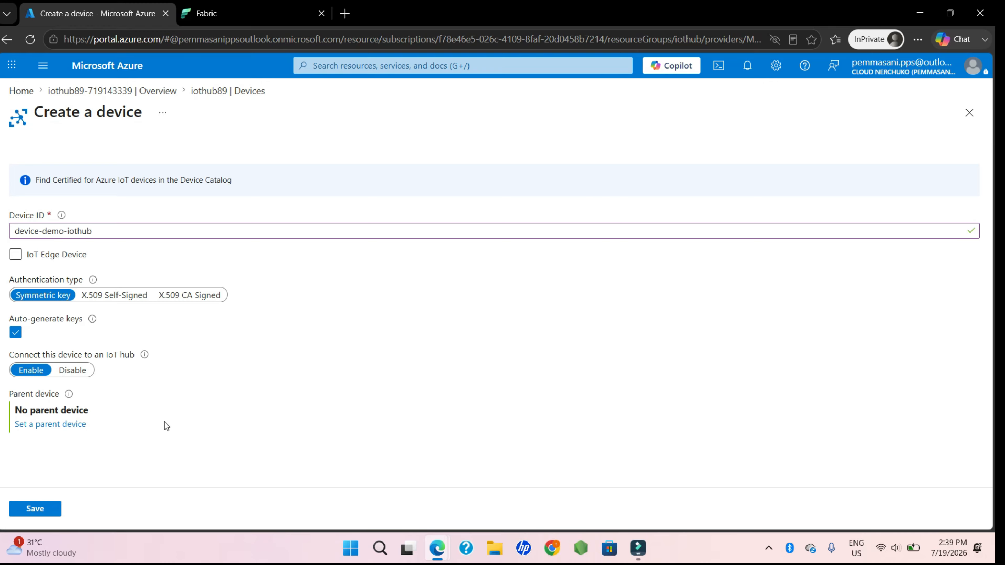
pyautogui.click(38, 514)
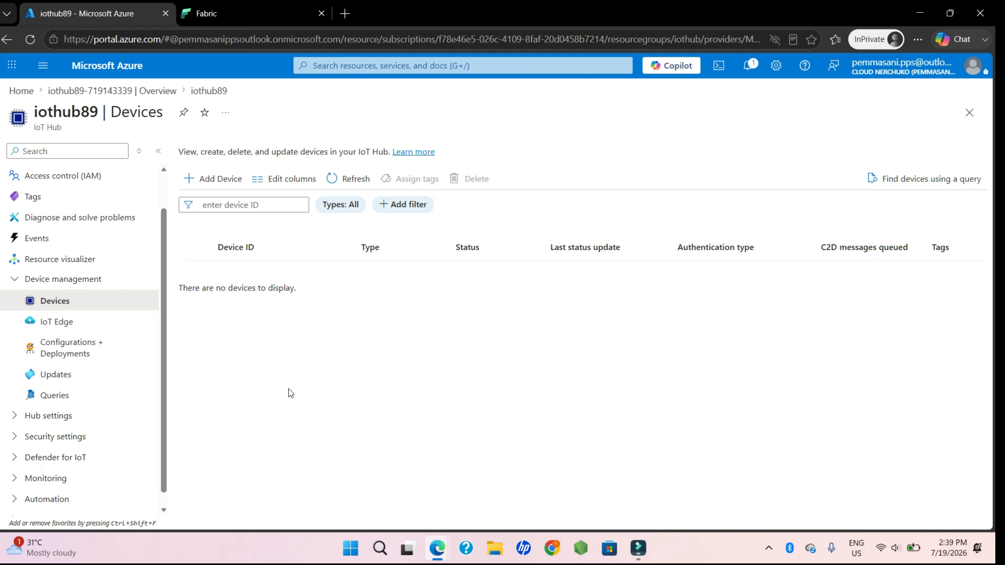
# - Refresh the device list, view the details of device-demo-iothub, and return to the list
pyautogui.click(350, 181)
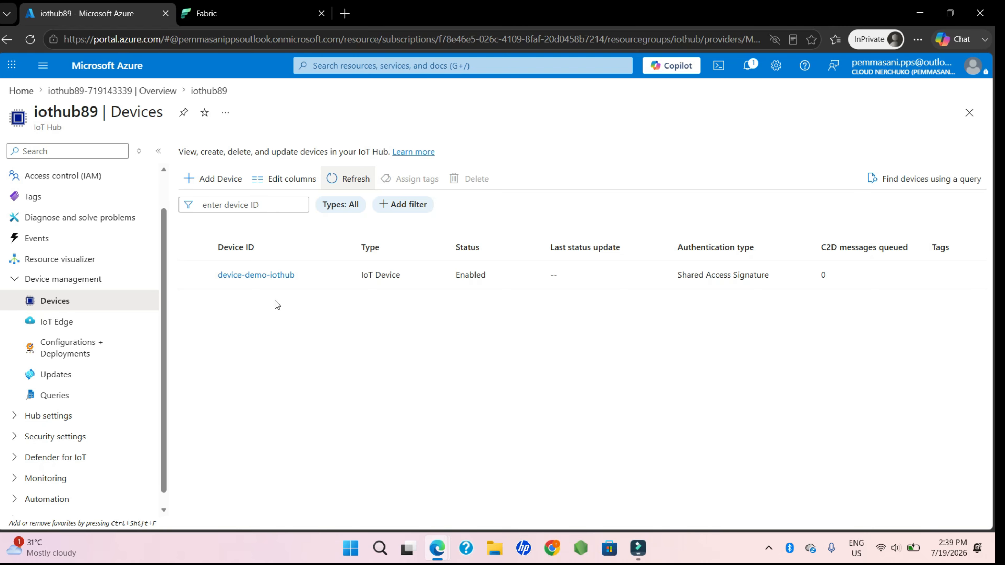
pyautogui.click(257, 275)
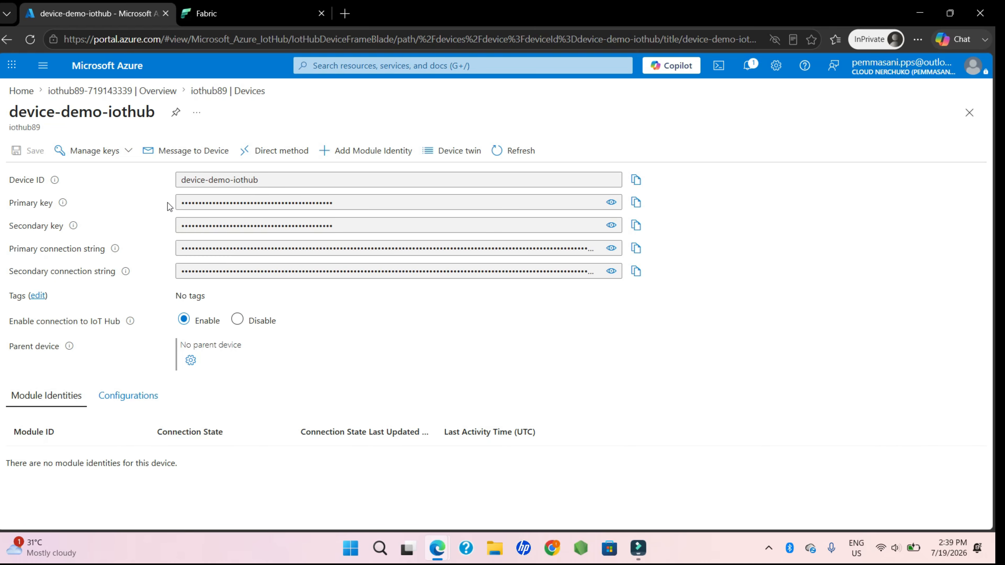
pyautogui.click(212, 92)
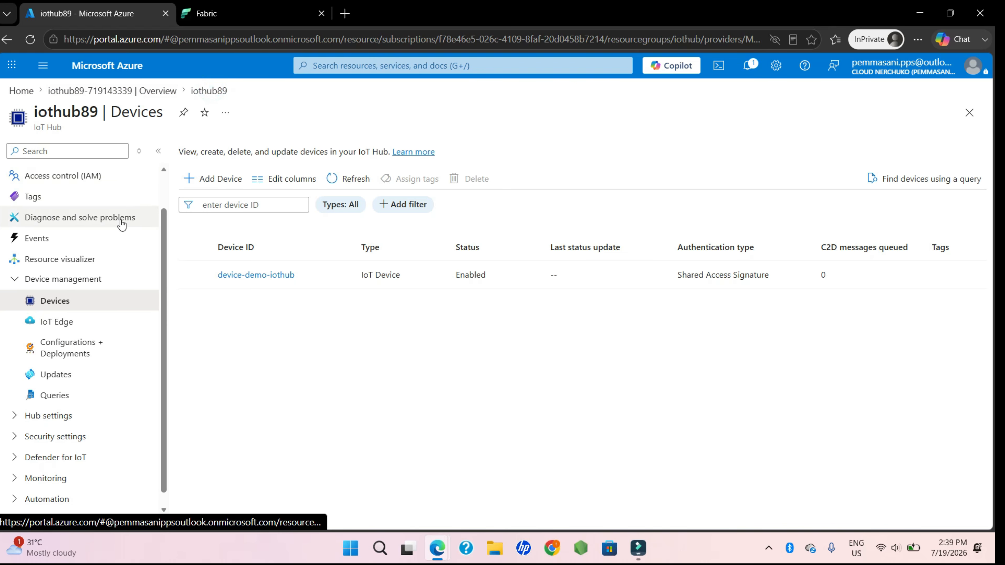
# - Open the hub's shared access policies in the security settings and view the keys and permissions of the service policy
pyautogui.click(30, 282)
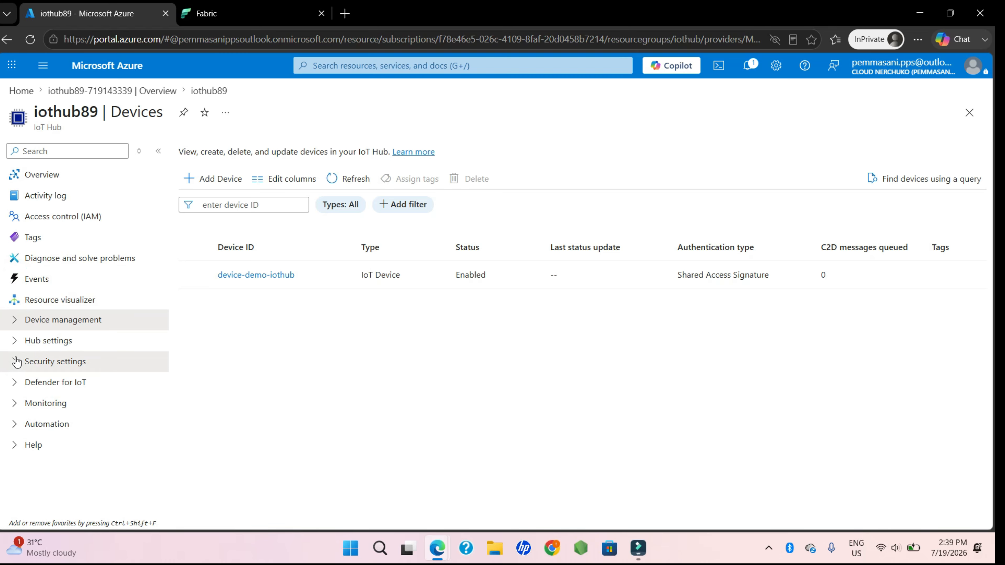
pyautogui.click(69, 361)
pyautogui.scroll(-1, 92, 399)
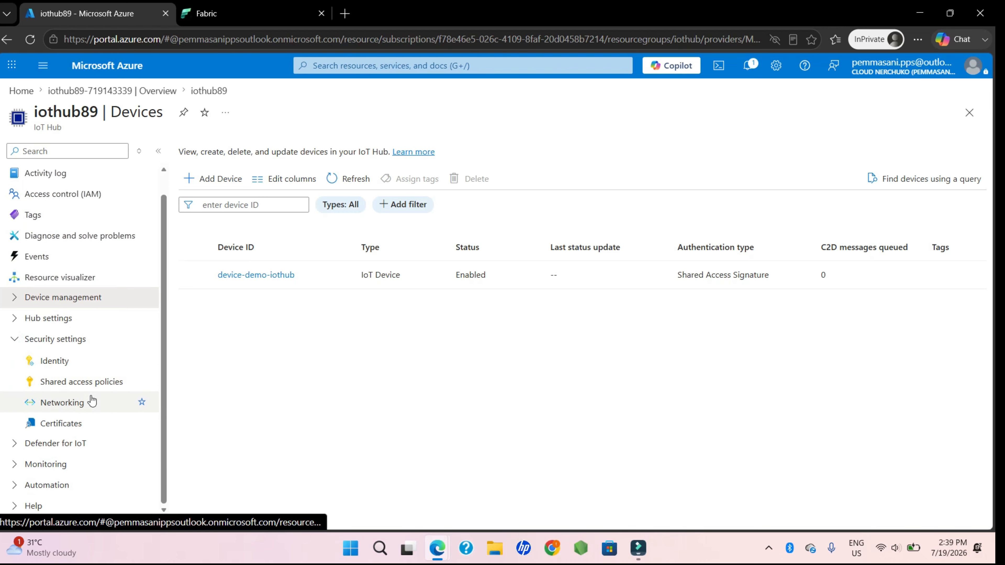
pyautogui.click(68, 382)
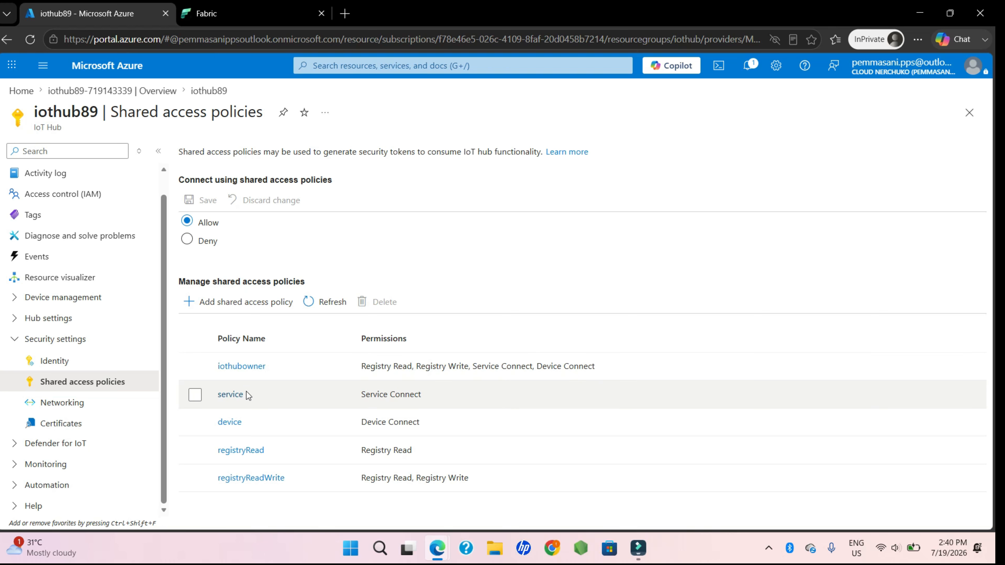
pyautogui.click(231, 394)
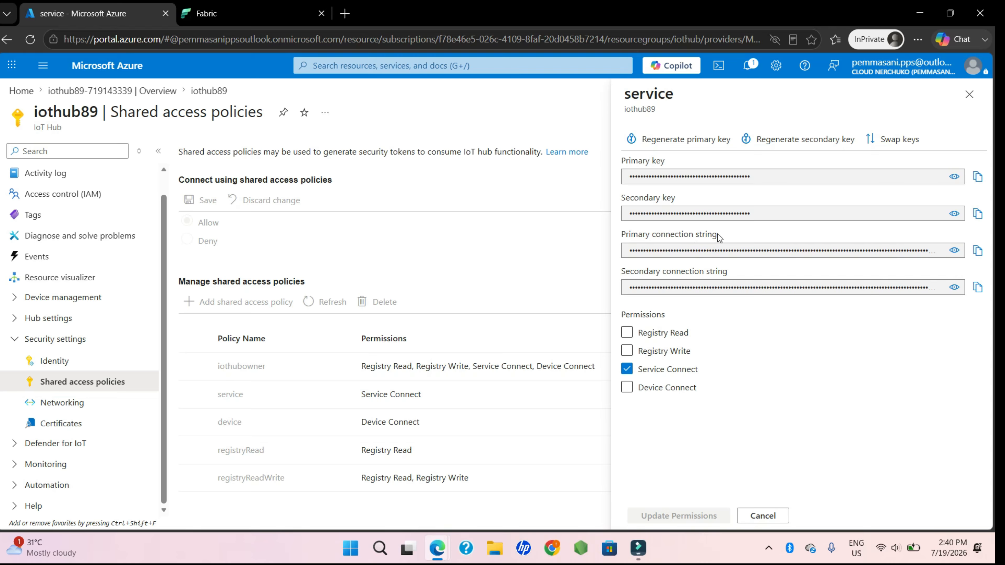
pyautogui.click(969, 94)
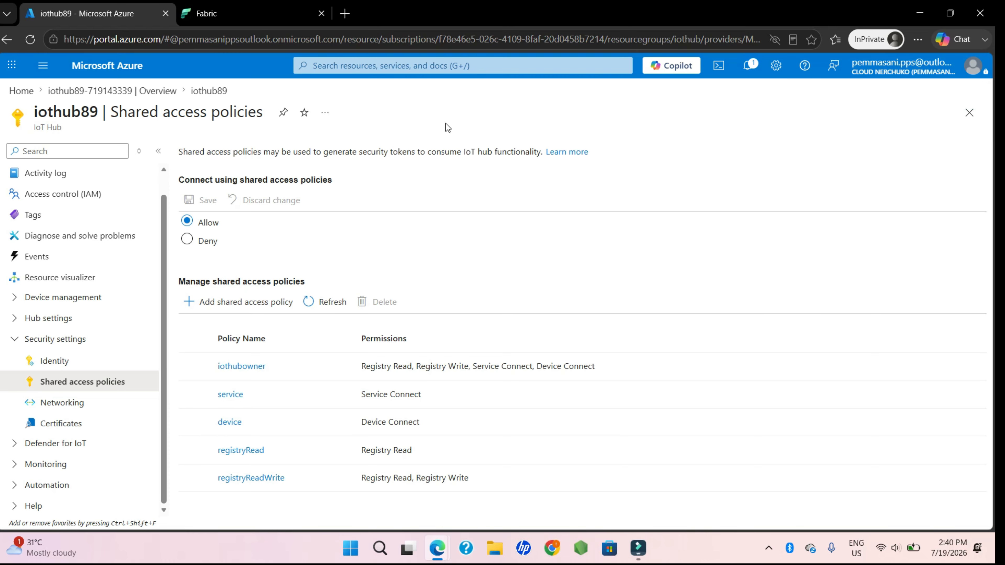
# - Switch to Microsoft Fabric and start a new workspace named Fabric-IoT
pyautogui.moveTo(34, 111); pyautogui.dragTo(102, 115)
pyautogui.click(103, 118)
pyautogui.click(247, 18)
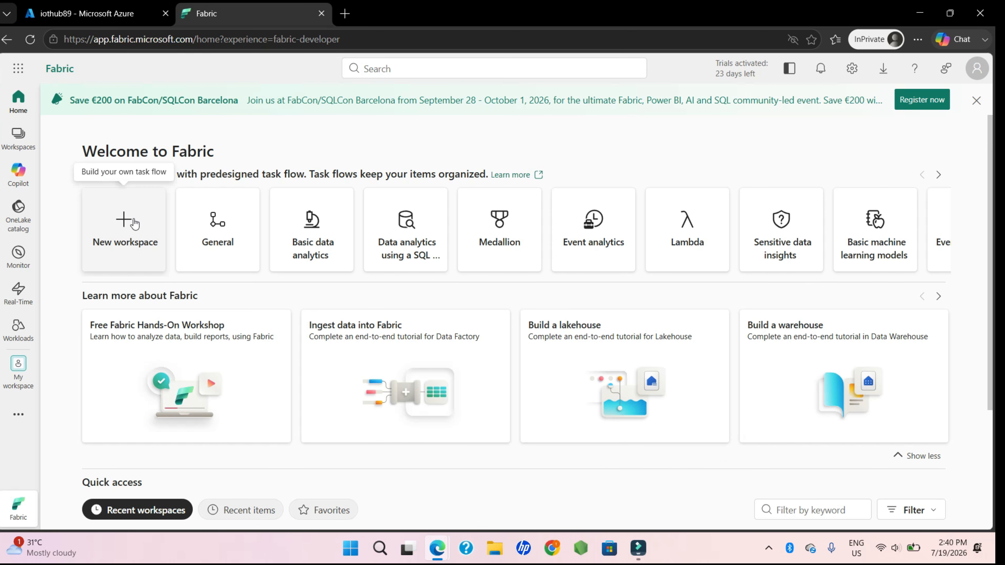
pyautogui.click(124, 222)
pyautogui.click(657, 157)
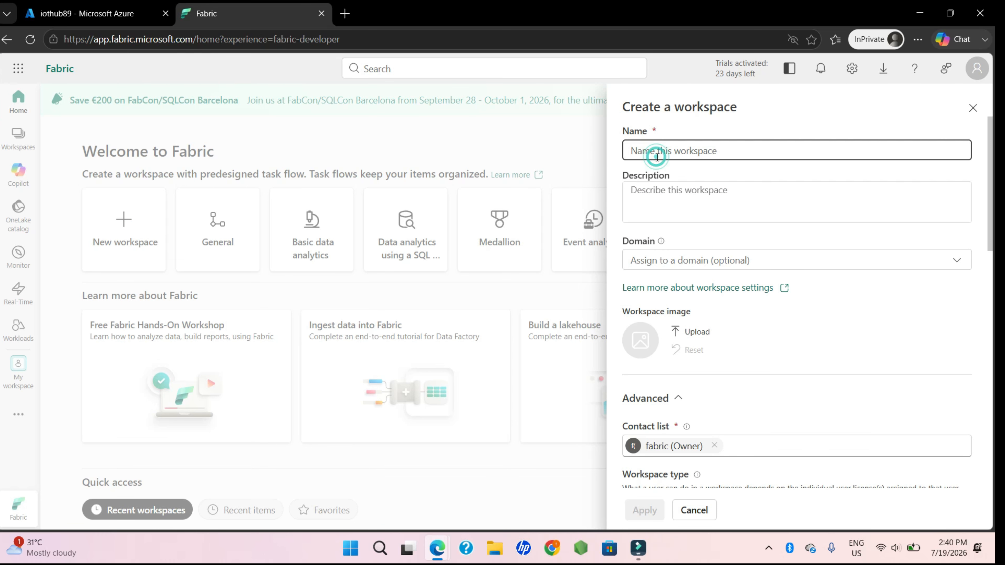
pyautogui.write('Fabric')
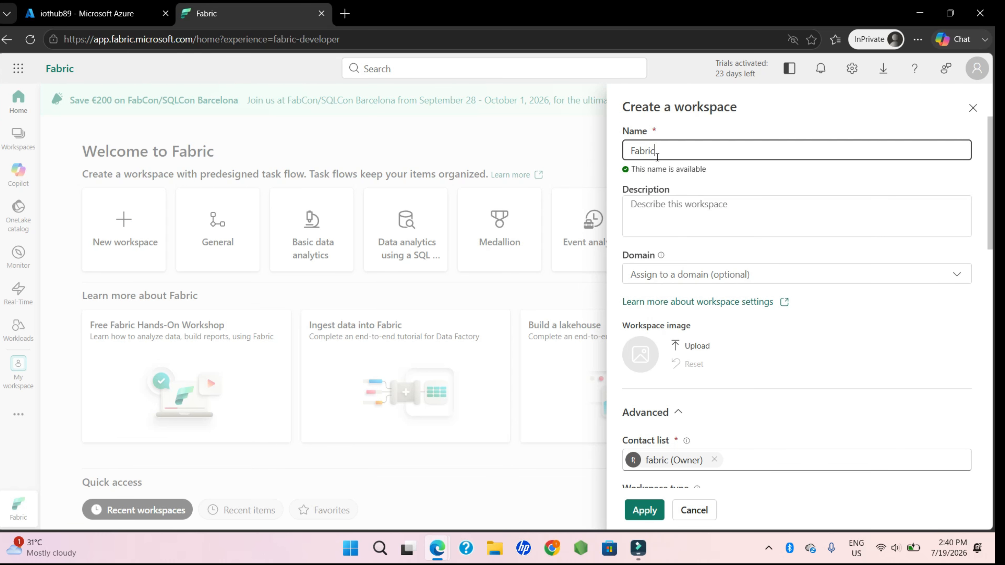
pyautogui.write('-IoT')
pyautogui.click(672, 172)
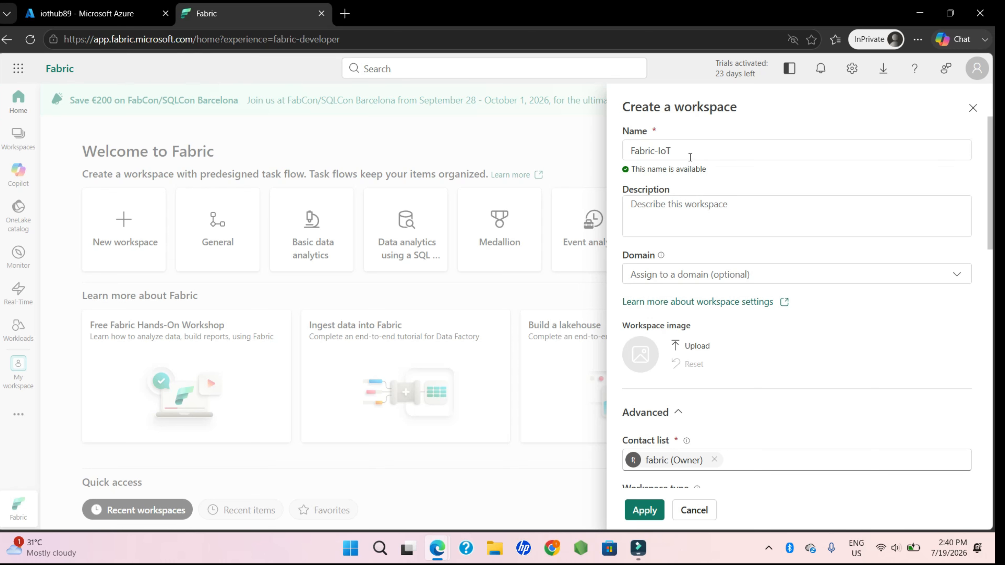
# - Choose the Fabric Trial workspace type and create the workspace
pyautogui.scroll(-10, 669, 337)
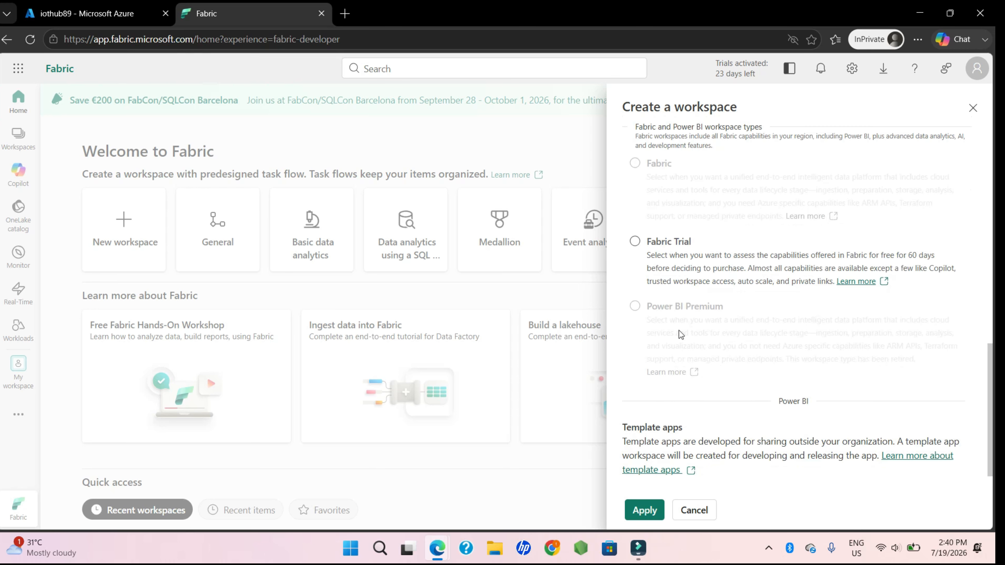
pyautogui.click(635, 241)
pyautogui.scroll(5, 713, 300)
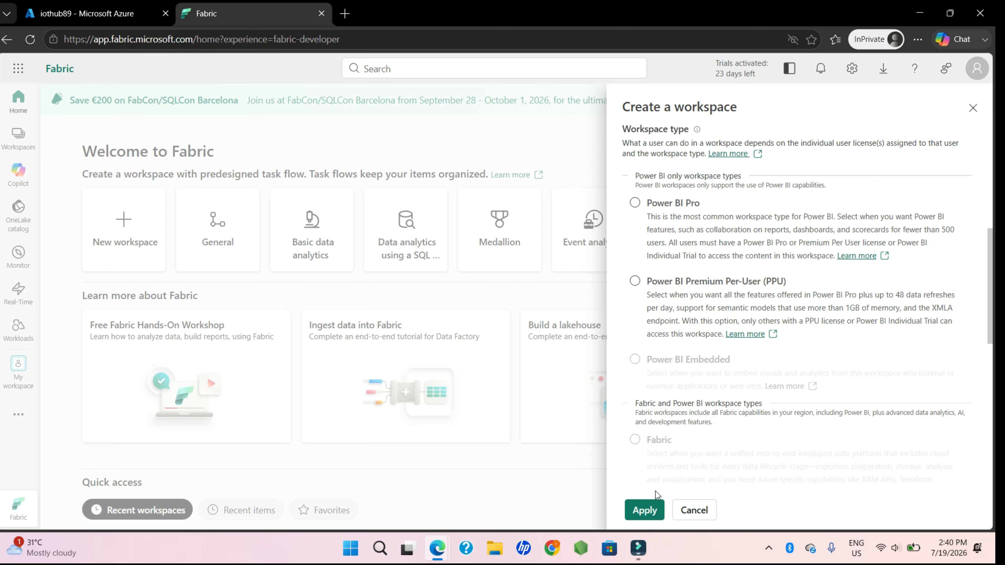
pyautogui.click(648, 509)
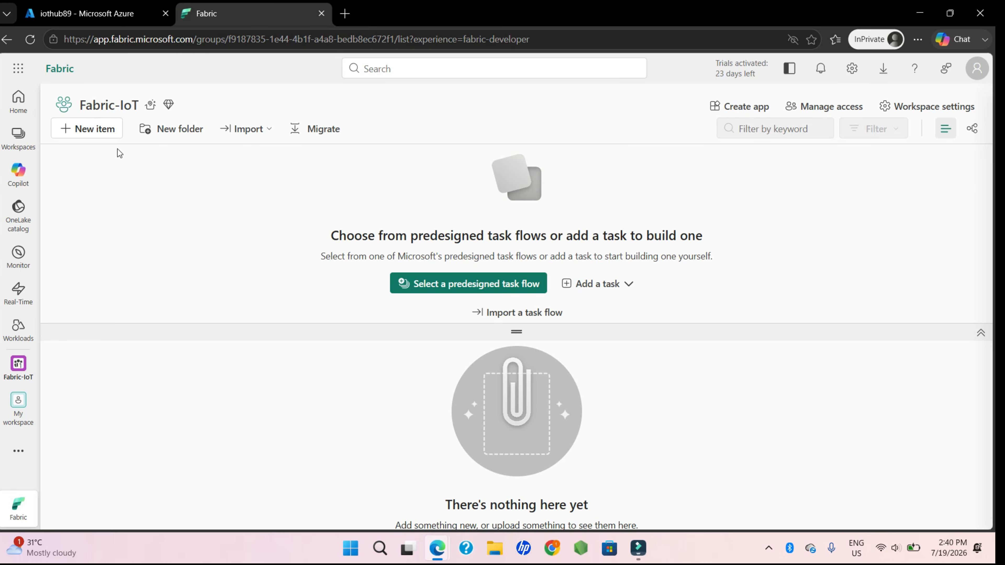
# - Start a new Eventstream item in the Fabric-IoT workspace
pyautogui.click(95, 128)
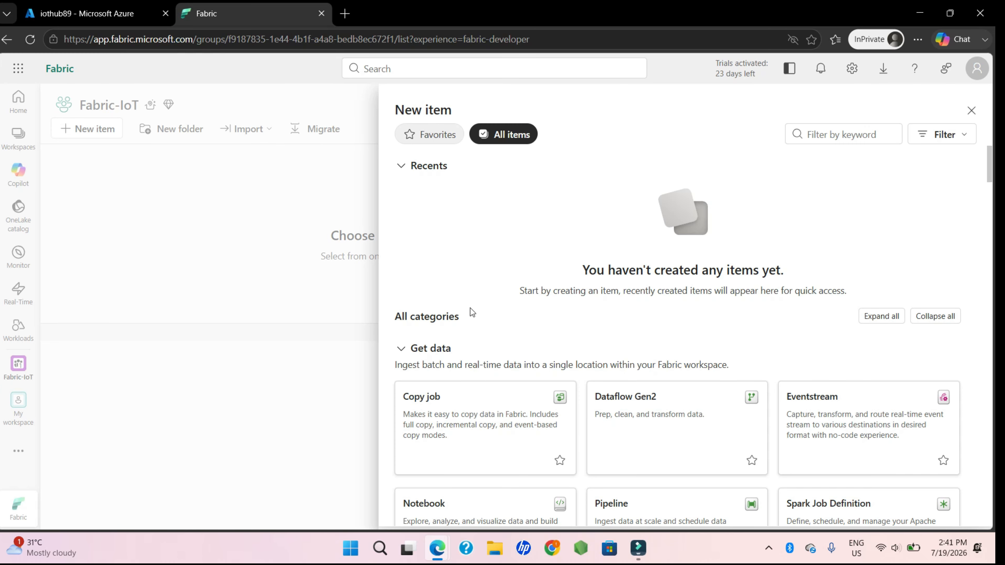
pyautogui.scroll(-3, 467, 306)
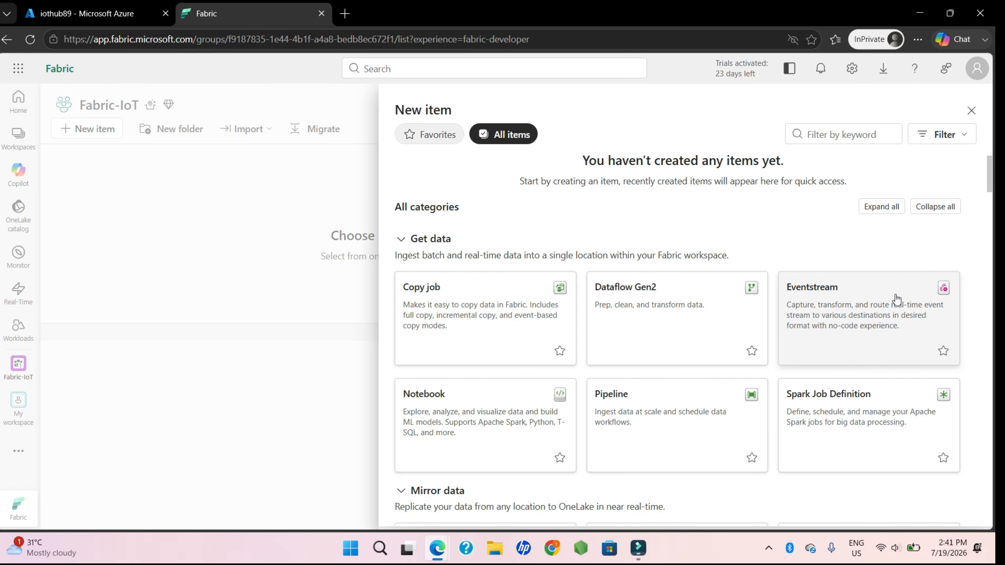
pyautogui.click(834, 293)
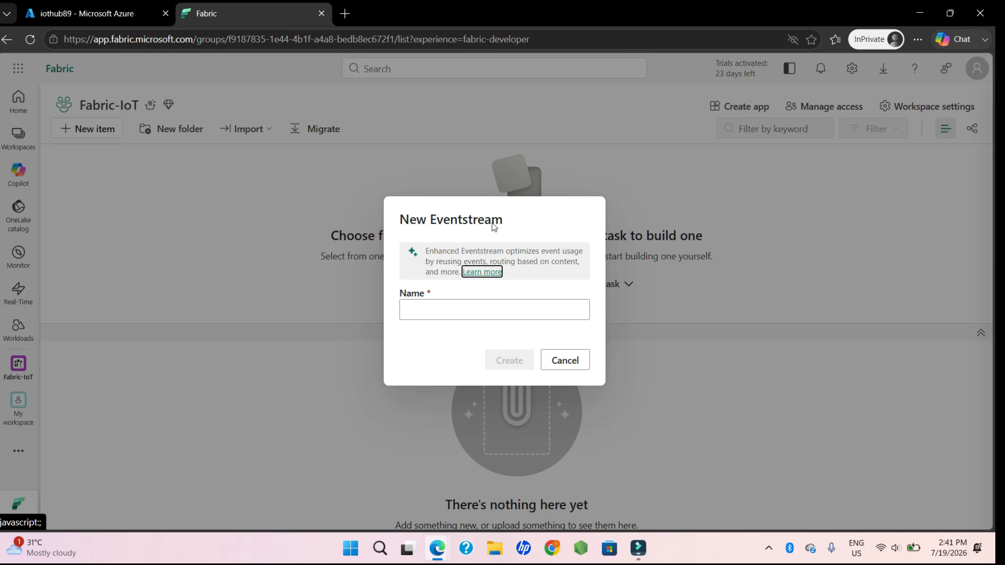
pyautogui.click(528, 239)
# - Name the new eventstream iot-sensor-stream and create it
pyautogui.click(484, 310)
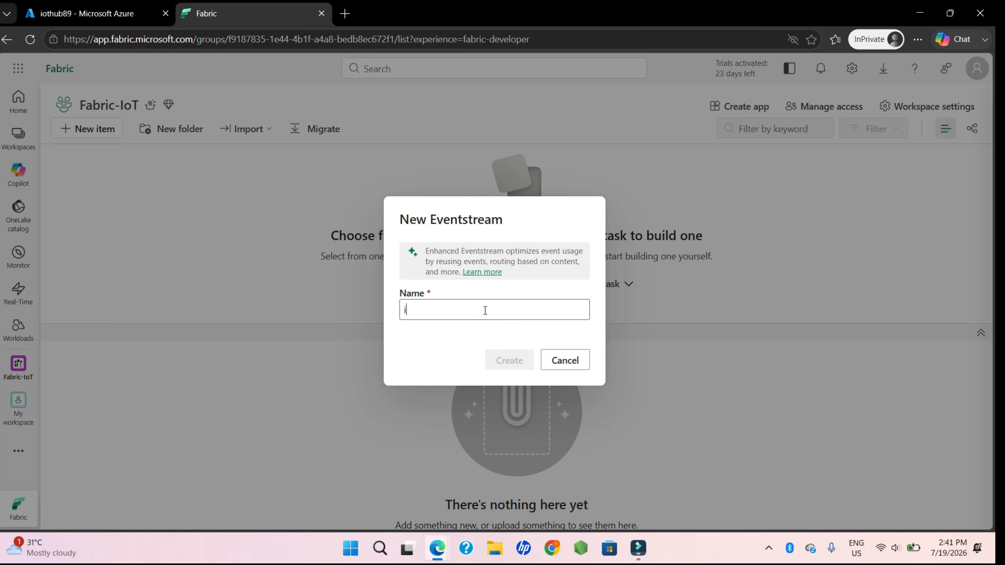
pyautogui.write('iot-senso')
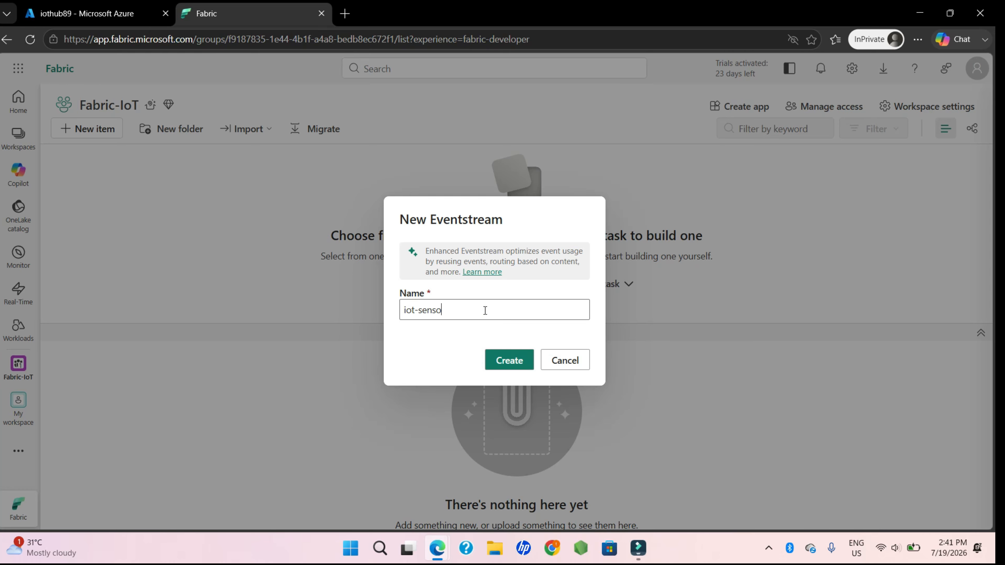
pyautogui.write('r-dat')
pyautogui.press('BackSpace')
pyautogui.press('BackSpace')
pyautogui.press('BackSpace')
pyautogui.write('evenst')
pyautogui.press('BackSpace')
pyautogui.press('BackSpace')
pyautogui.write('tsteam')
pyautogui.moveTo(472, 309); pyautogui.dragTo(450, 308)
pyautogui.press('BackSpace')
pyautogui.write('r')
pyautogui.click(453, 317)
pyautogui.click(411, 317)
pyautogui.click(446, 337)
pyautogui.click(508, 359)
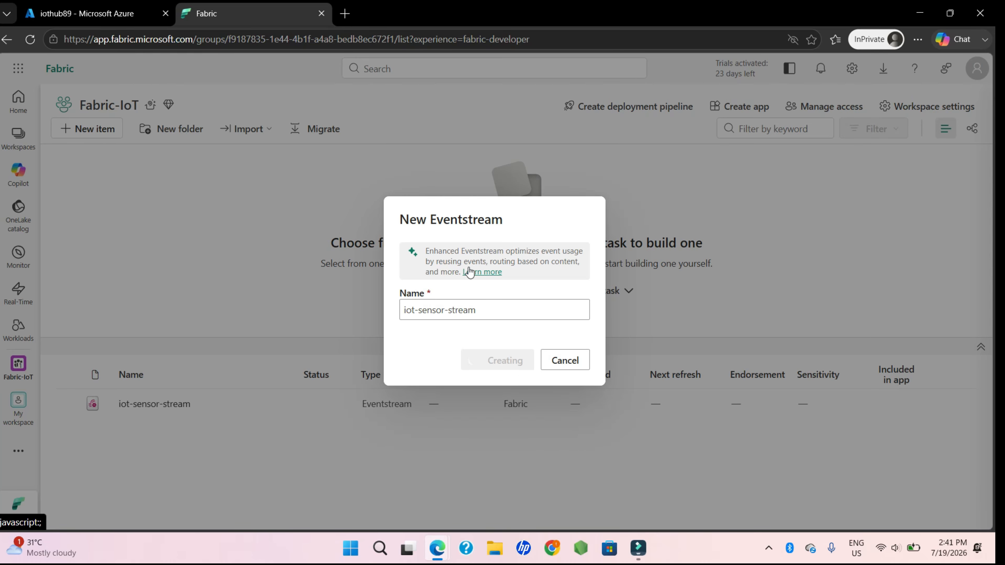
pyautogui.click(461, 366)
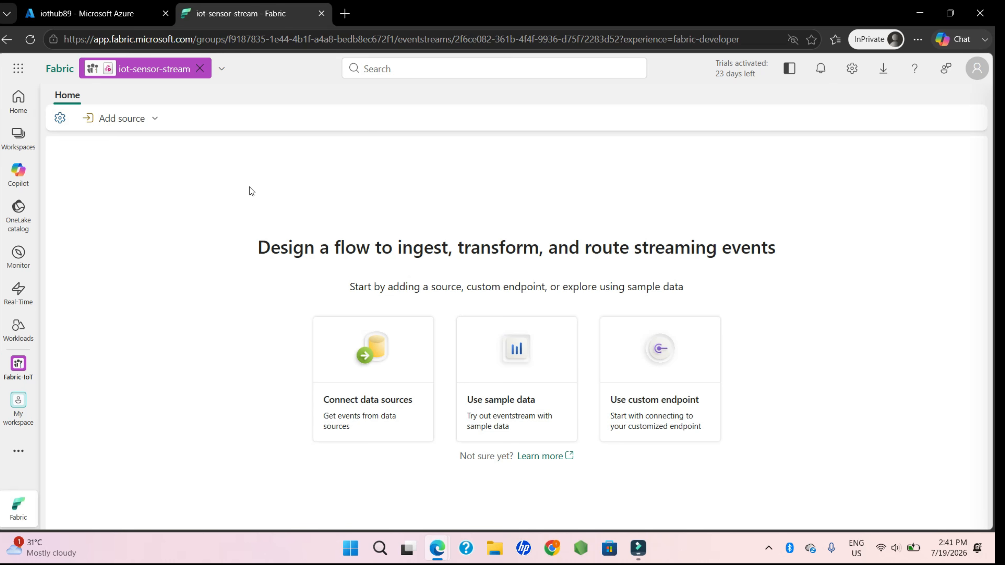
# - Open the data source selection for the eventstream and proceed with the identity verification
pyautogui.click(371, 404)
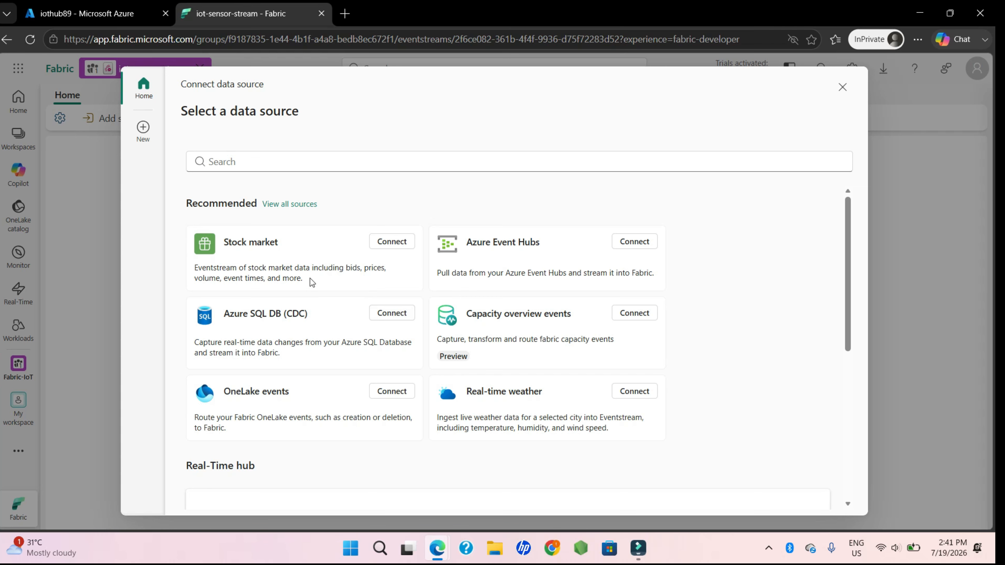
pyautogui.click(354, 164)
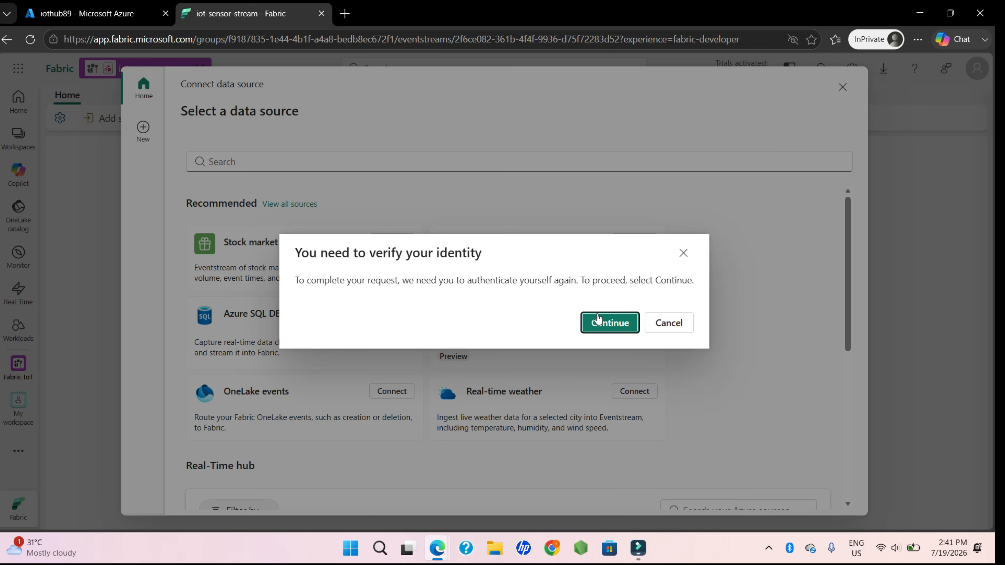
pyautogui.click(610, 323)
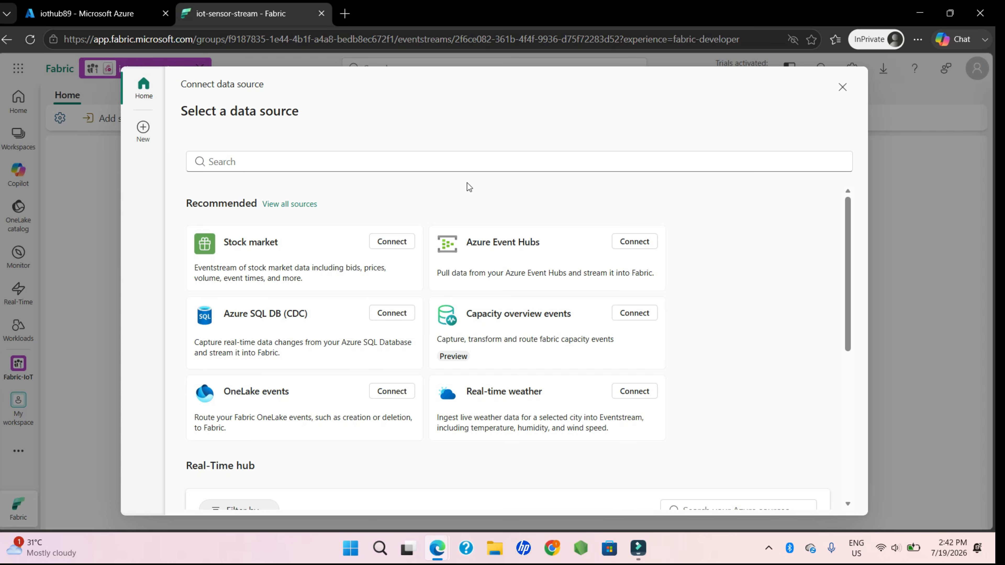
# - Search the data sources for iOT and choose Azure IoT Hub as the source to connect
pyautogui.click(441, 162)
pyautogui.write('iOT')
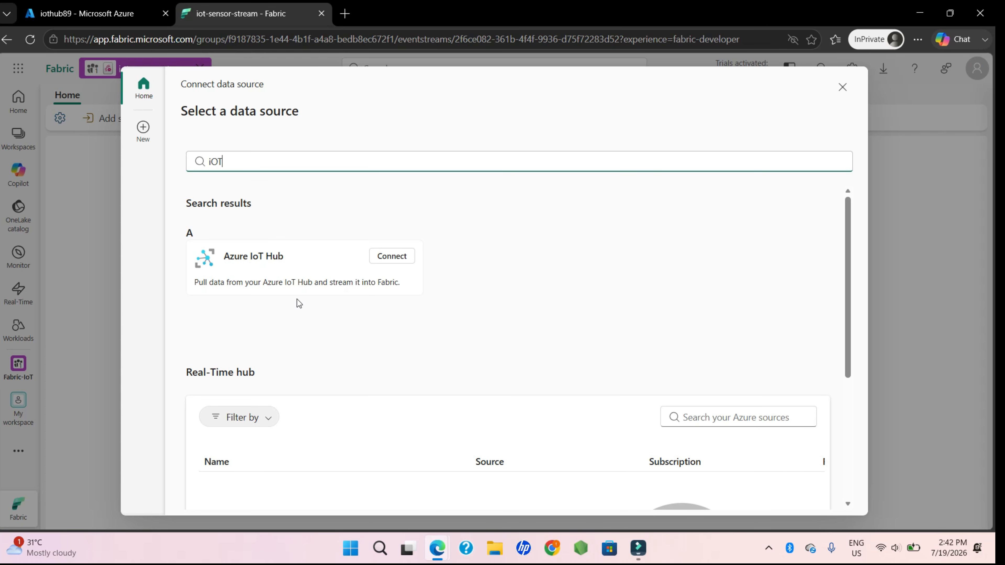
pyautogui.click(386, 256)
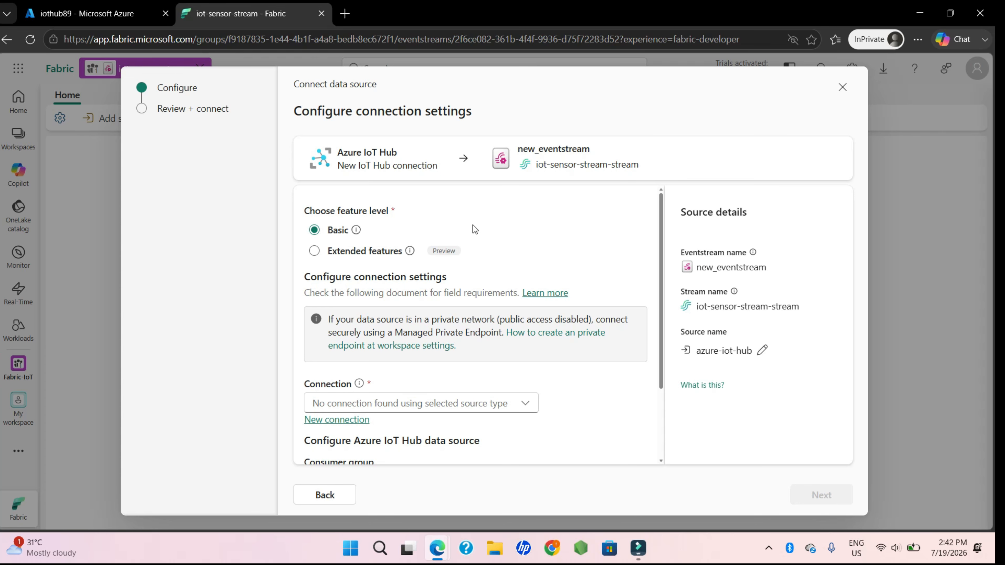
# - Check for existing connections in the Azure IoT Hub source settings and start creating a new connection
pyautogui.scroll(-1, 497, 222)
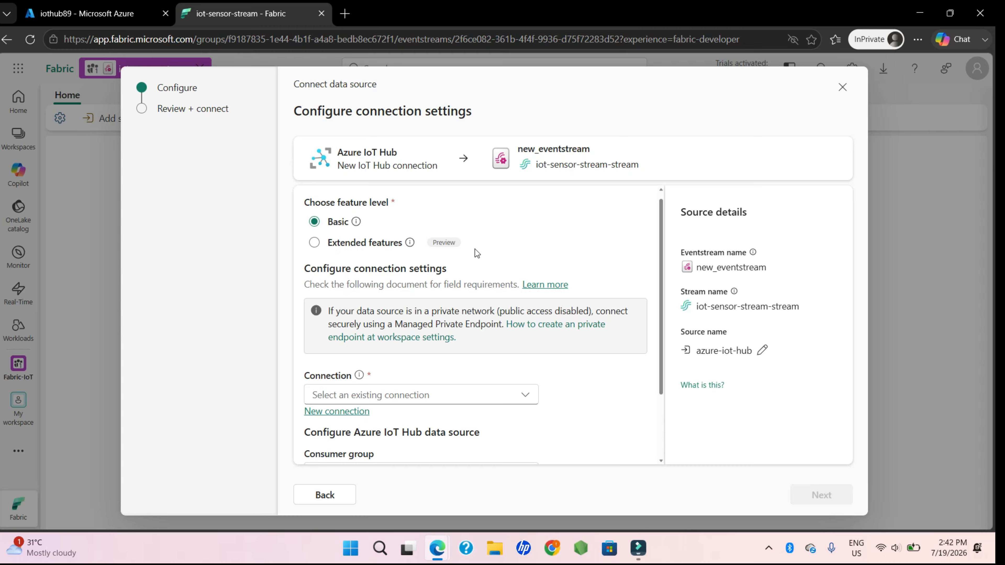
pyautogui.scroll(-3, 463, 305)
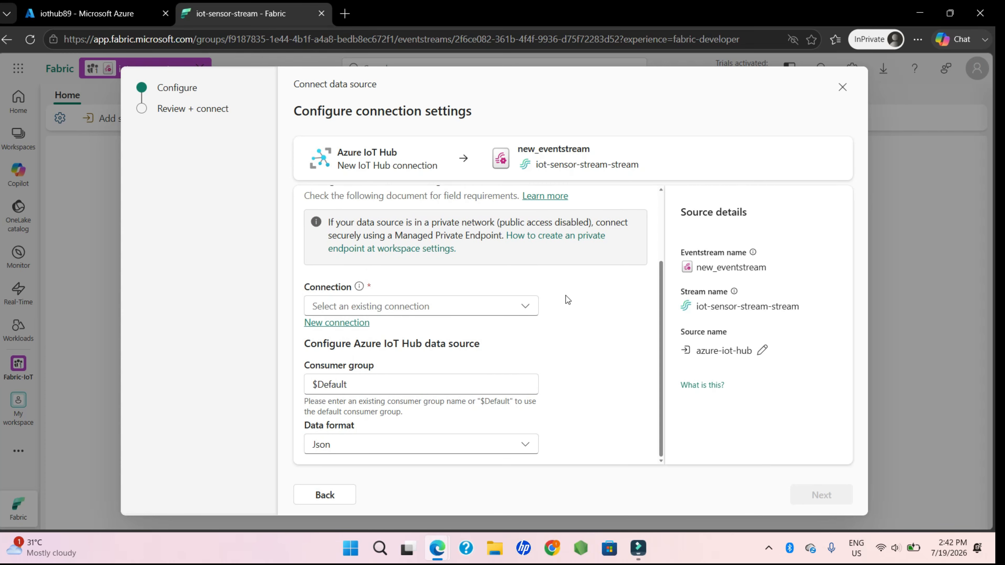
pyautogui.click(535, 307)
pyautogui.click(530, 308)
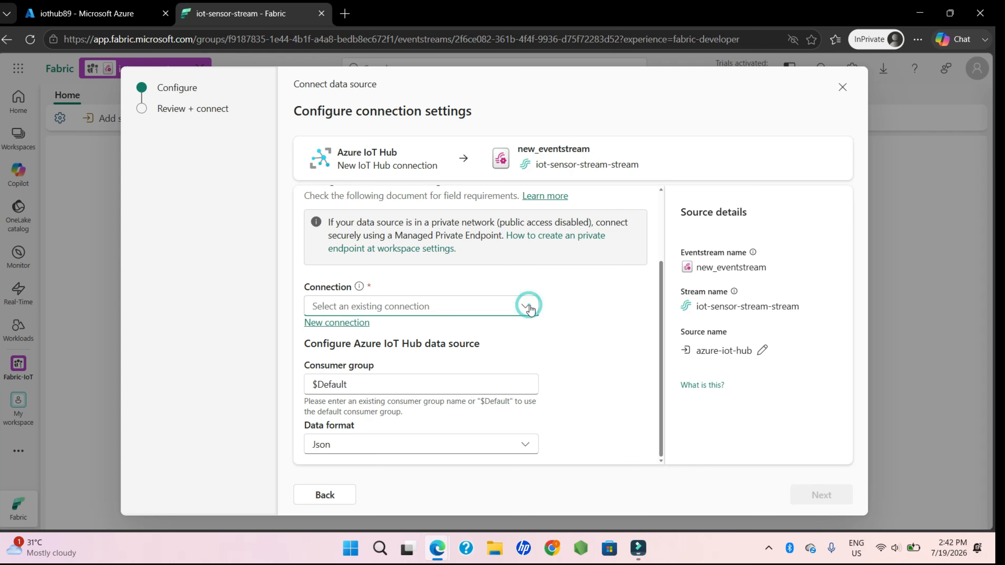
pyautogui.click(352, 324)
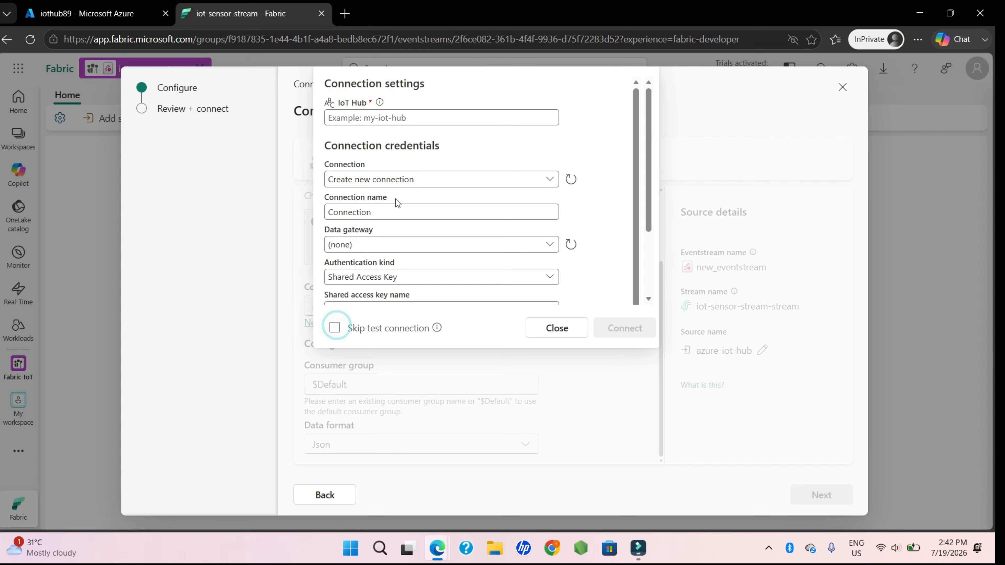
# - Enter iothub89 as the IoT Hub in the connection settings
pyautogui.click(378, 117)
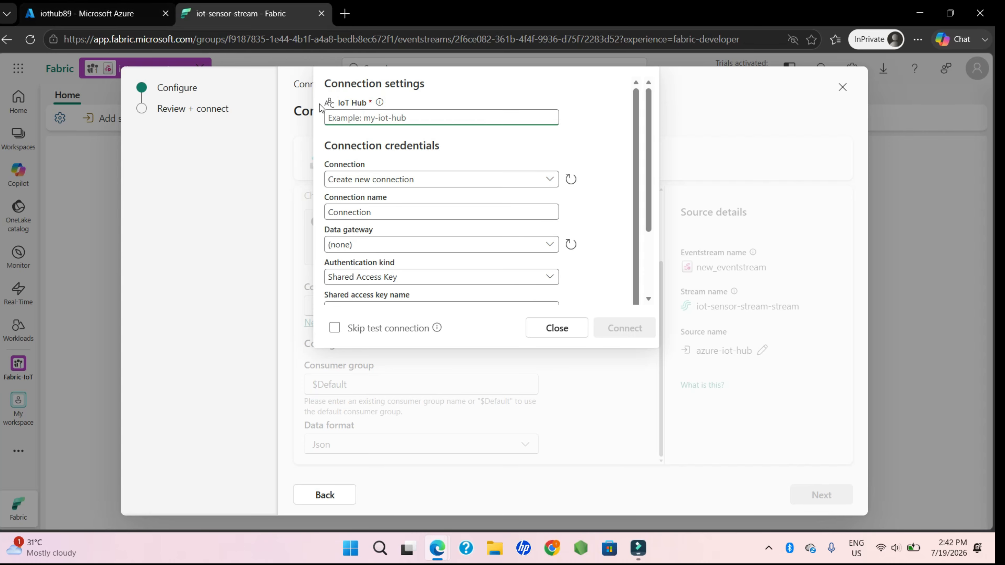
pyautogui.write('IOTH')
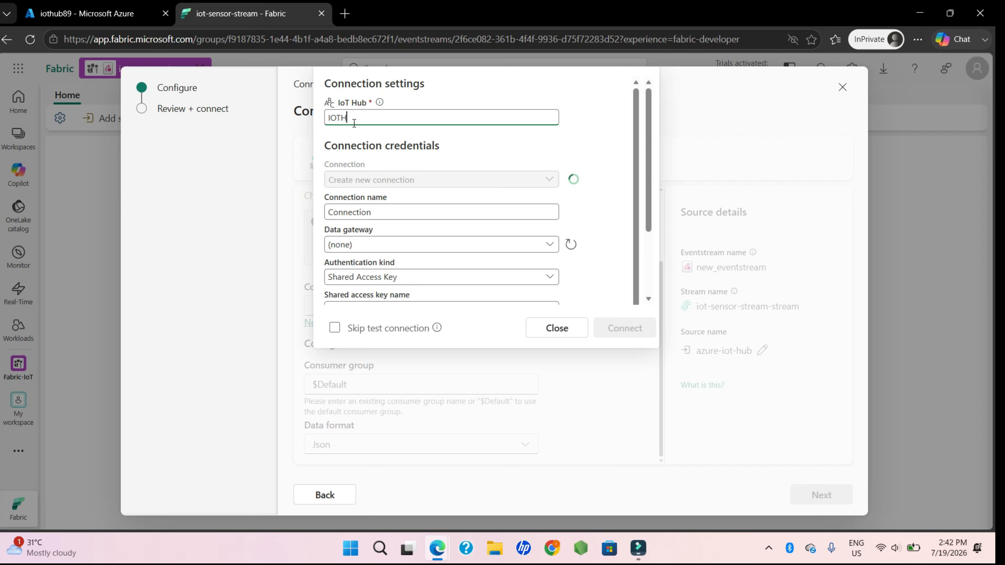
pyautogui.press('BackSpace')
pyautogui.press('BackSpace')
pyautogui.press('BackSpace')
pyautogui.press('BackSpace')
pyautogui.write('iothub89')
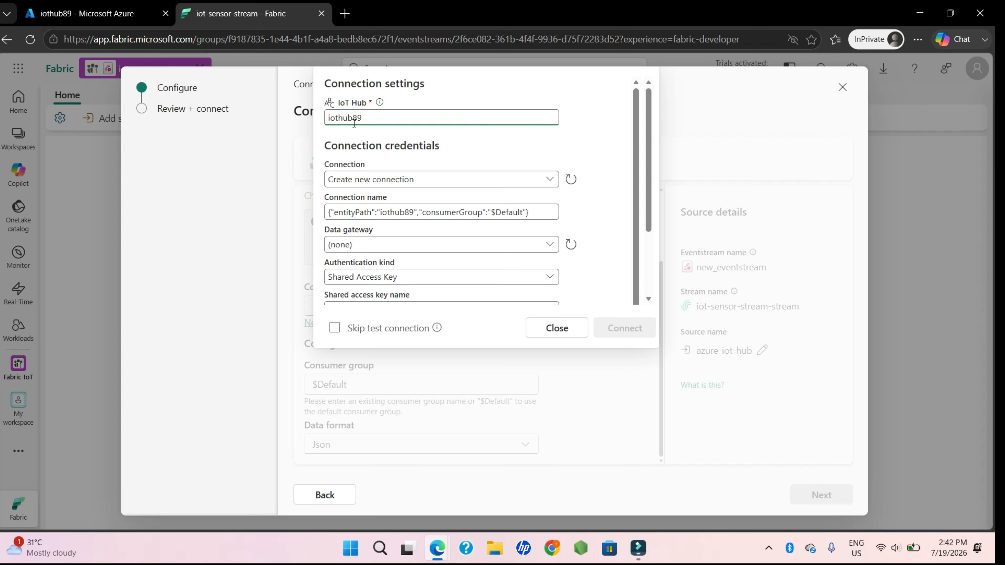
pyautogui.click(363, 133)
# - Replace the suggested connection name with demoiothubfabric
pyautogui.moveTo(536, 216); pyautogui.dragTo(316, 210)
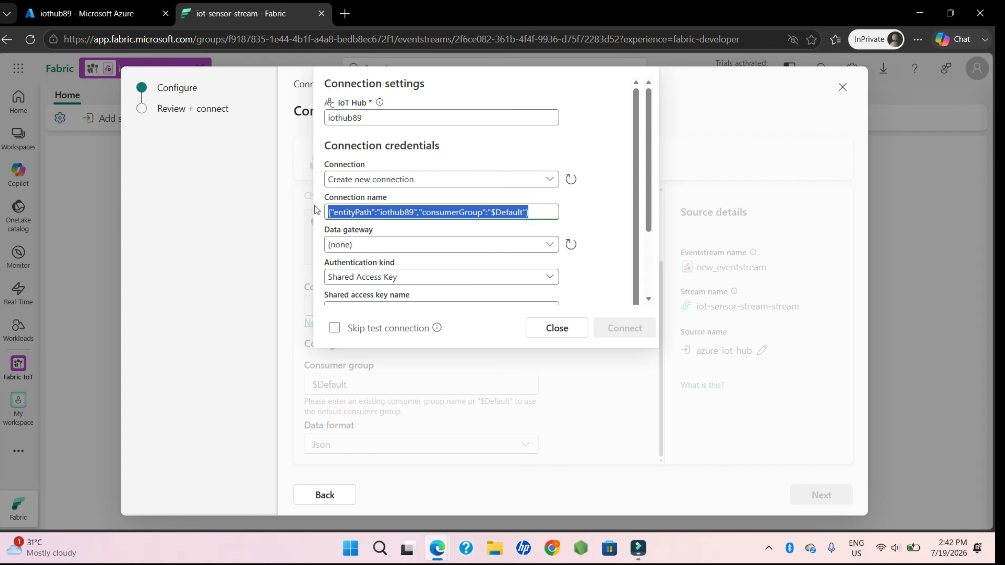
pyautogui.doubleClick(510, 212)
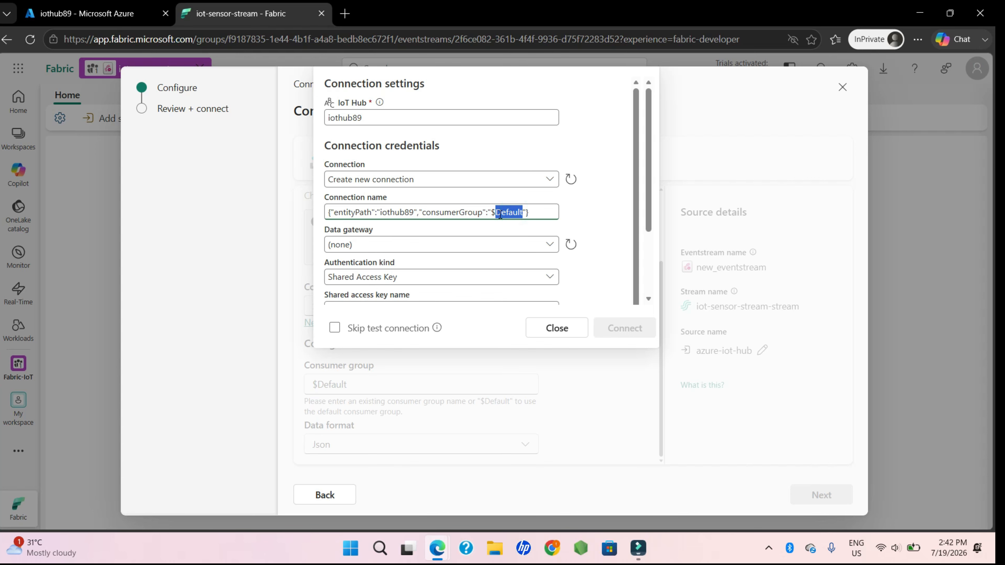
pyautogui.hotkey('ctrl', 'a')
pyautogui.press('BackSpace')
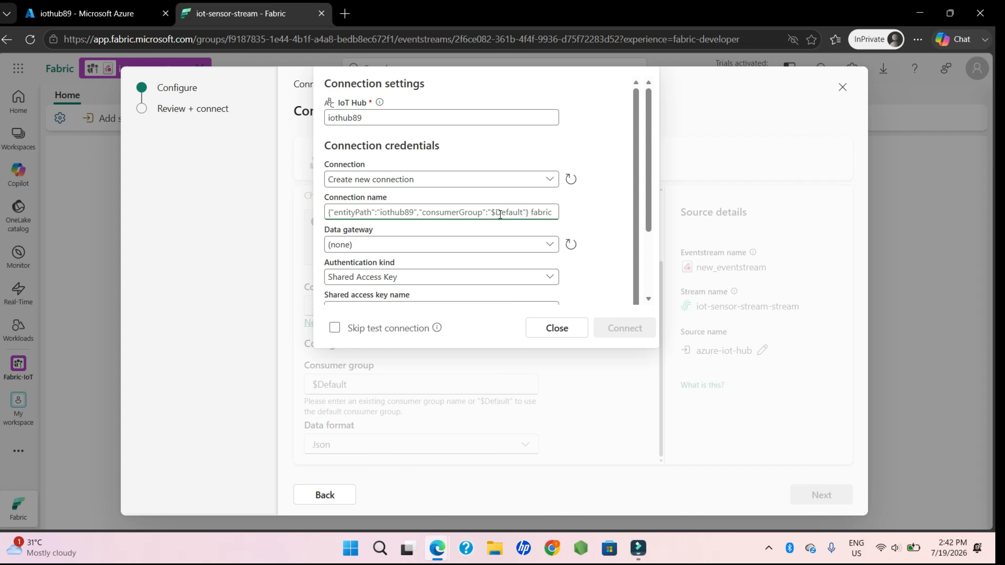
pyautogui.write('demo')
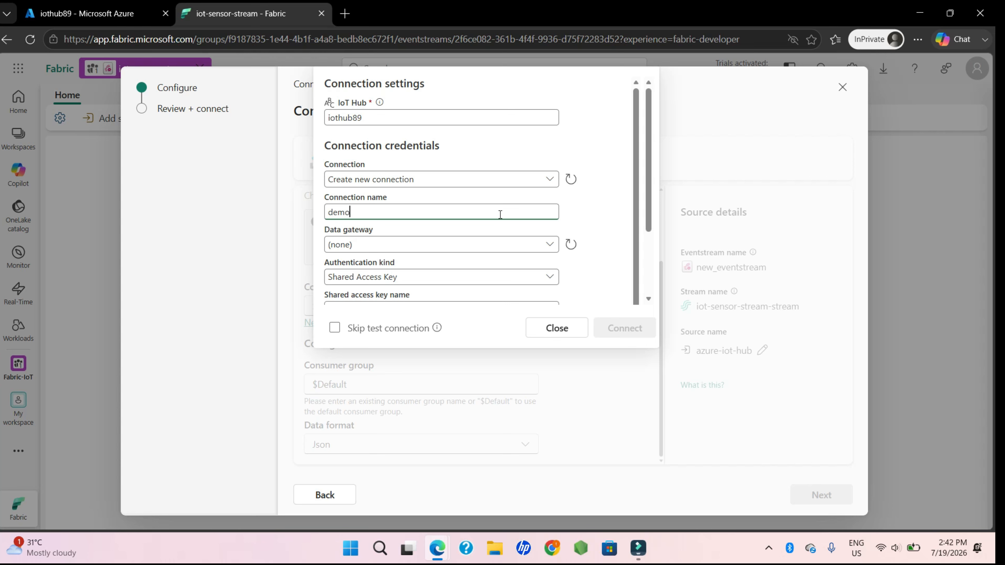
pyautogui.write('iothubfabric')
pyautogui.click(401, 224)
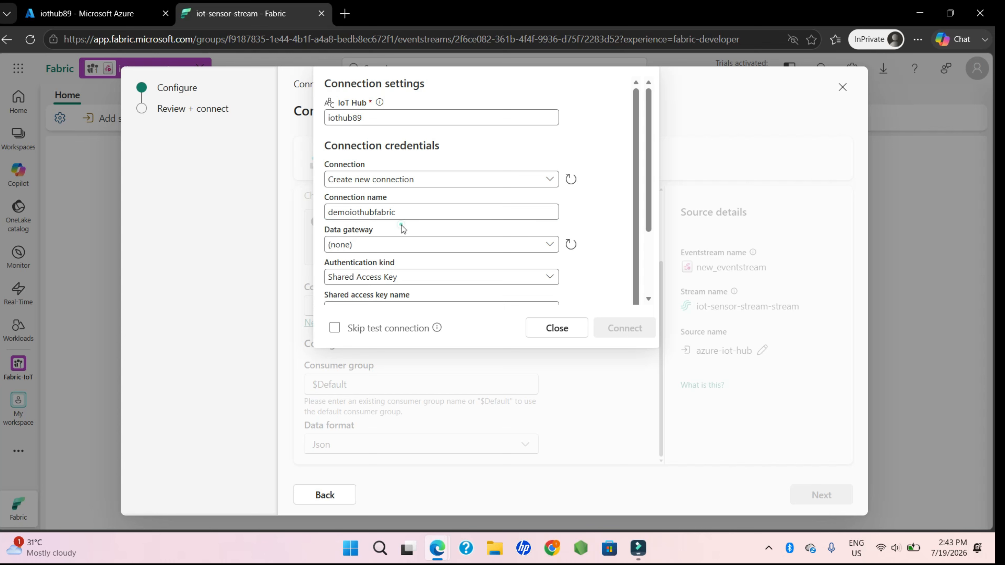
# - Select Shared Access Key as the connection's authentication kind
pyautogui.scroll(-1, 391, 260)
pyautogui.click(390, 258)
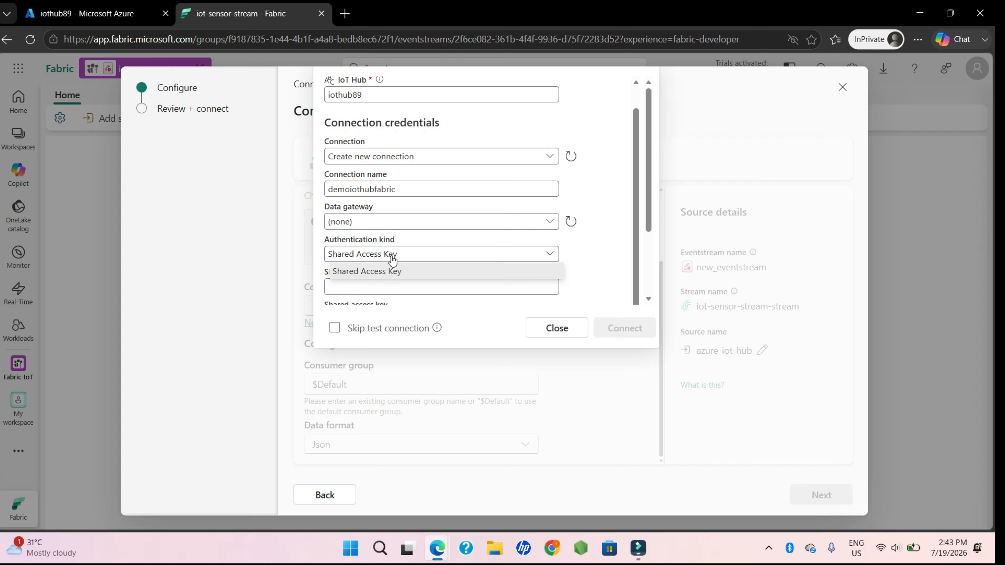
pyautogui.click(403, 272)
pyautogui.scroll(-3, 376, 277)
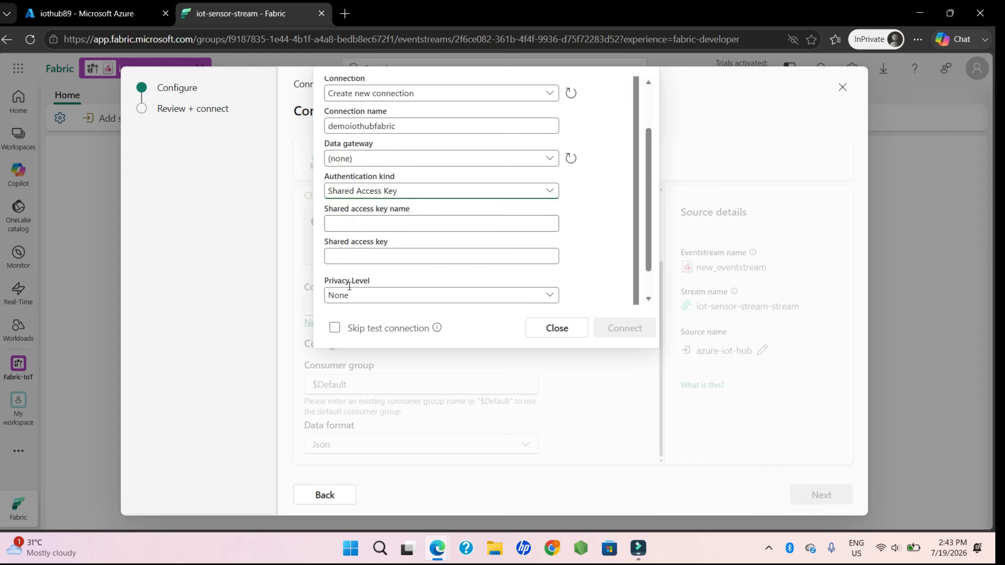
# - Check the Service Connect policy in the iothub89 shared access policies in the Azure portal and enter service as the connection's shared access key name
pyautogui.click(357, 220)
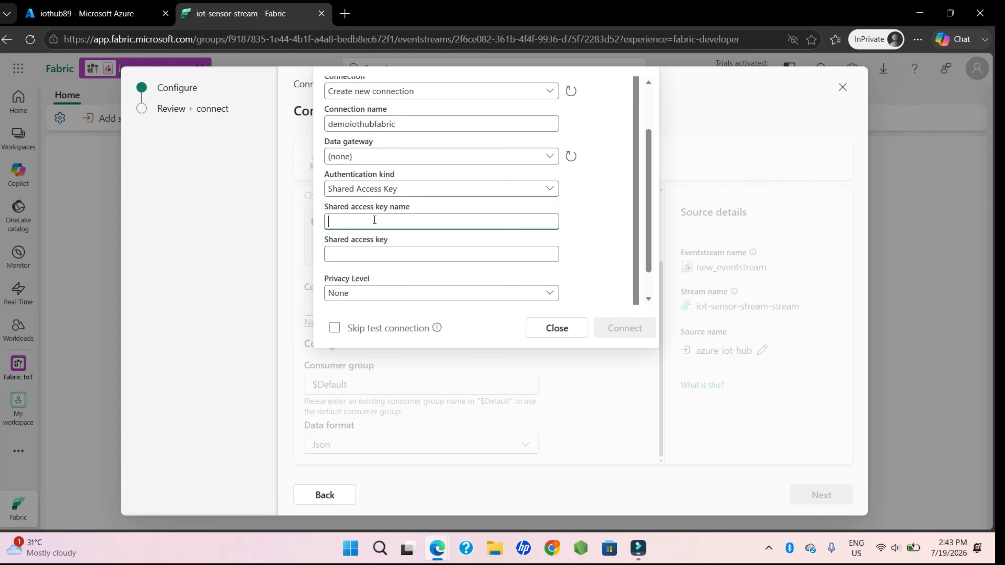
pyautogui.click(104, 5)
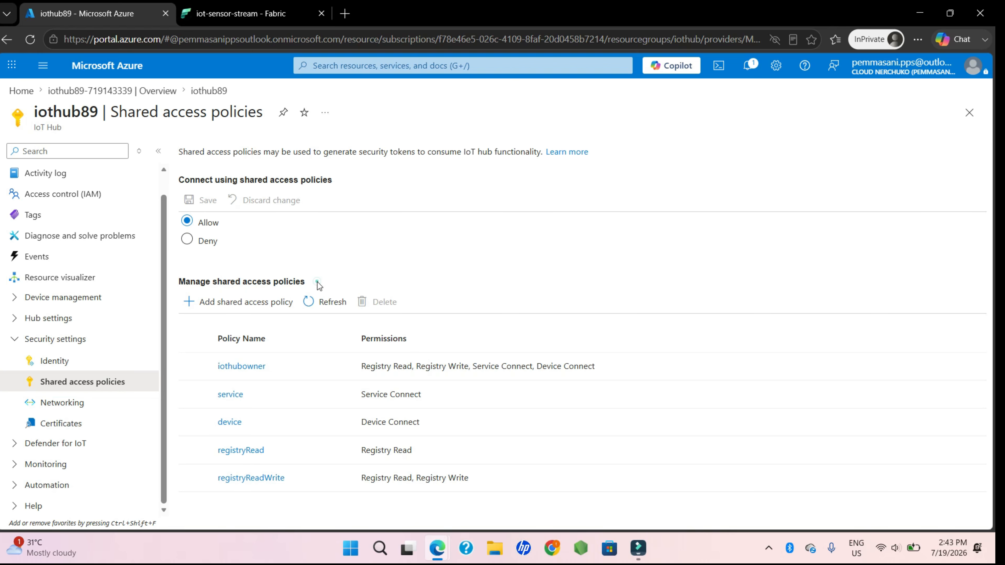
pyautogui.click(243, 399)
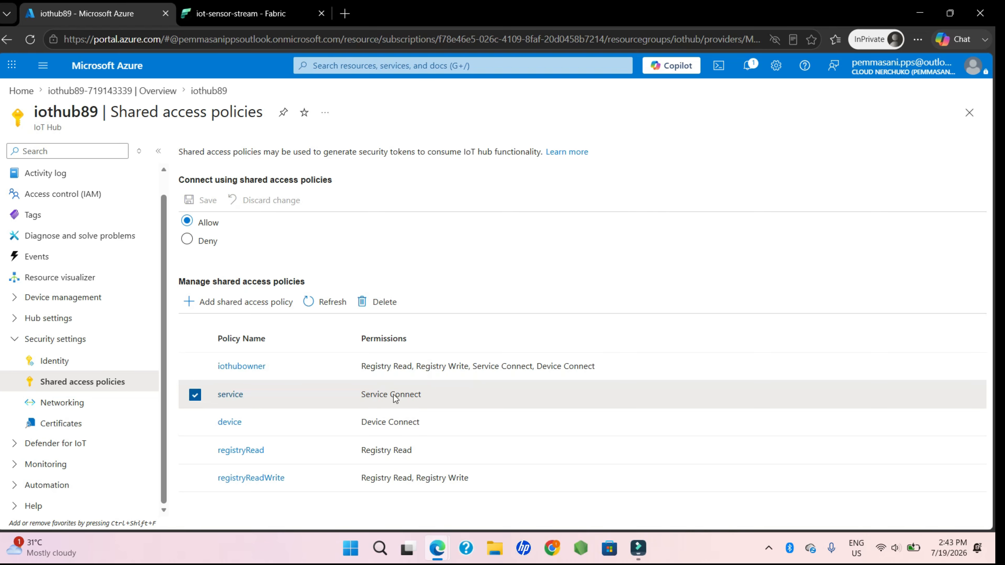
pyautogui.click(360, 393)
pyautogui.hotkey('alt', 'Tab')
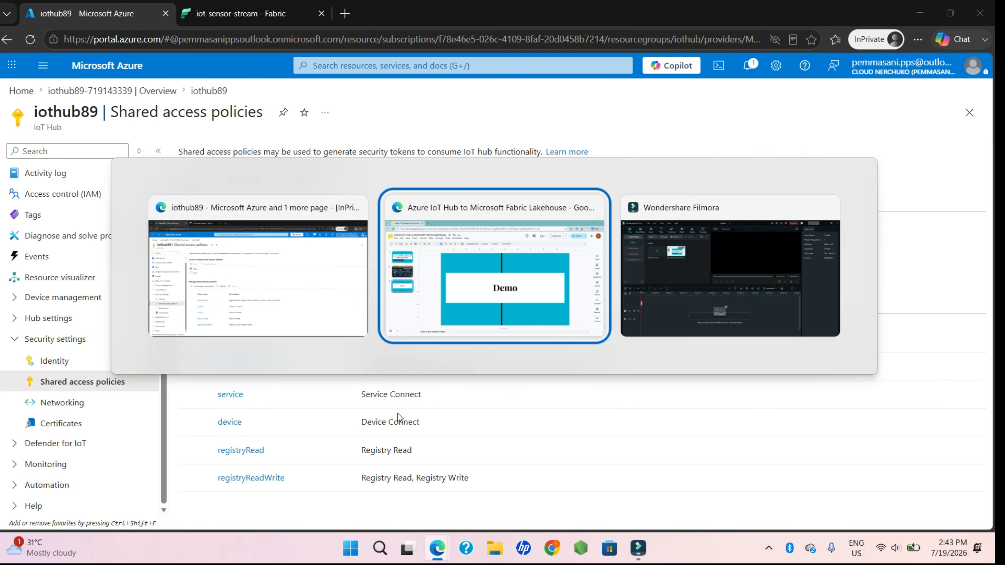
pyautogui.hotkey('alt', 'Tab')
pyautogui.hotkey('ctrl', 'Tab')
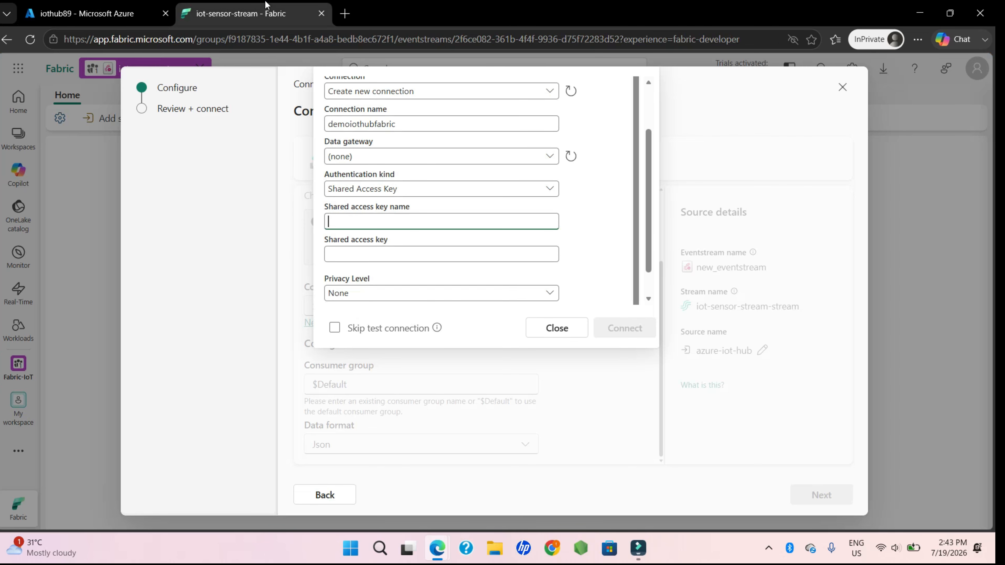
pyautogui.write('service')
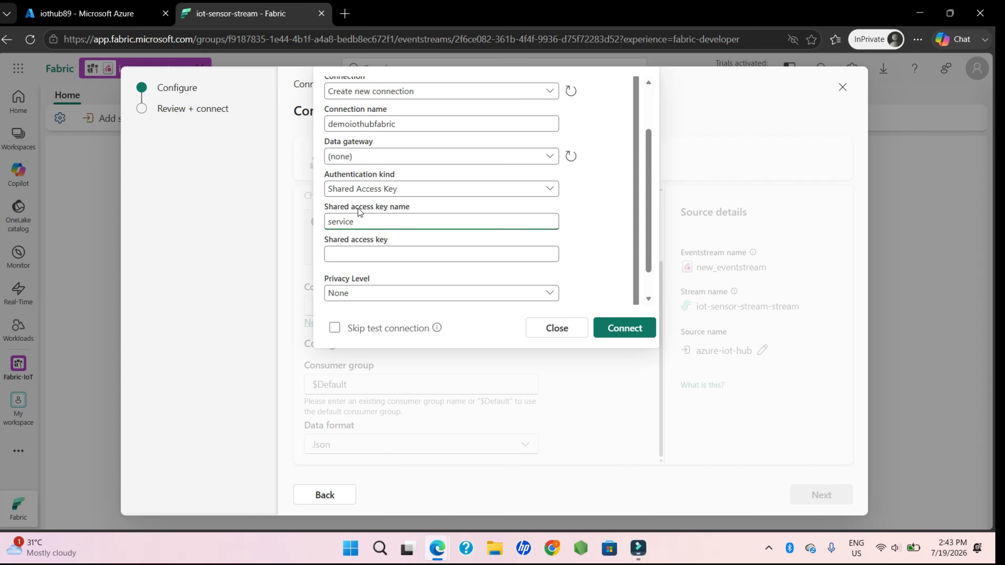
# - Copy the primary key of the service policy in the Azure portal and paste it as the Fabric connection's shared access key
pyautogui.click(358, 262)
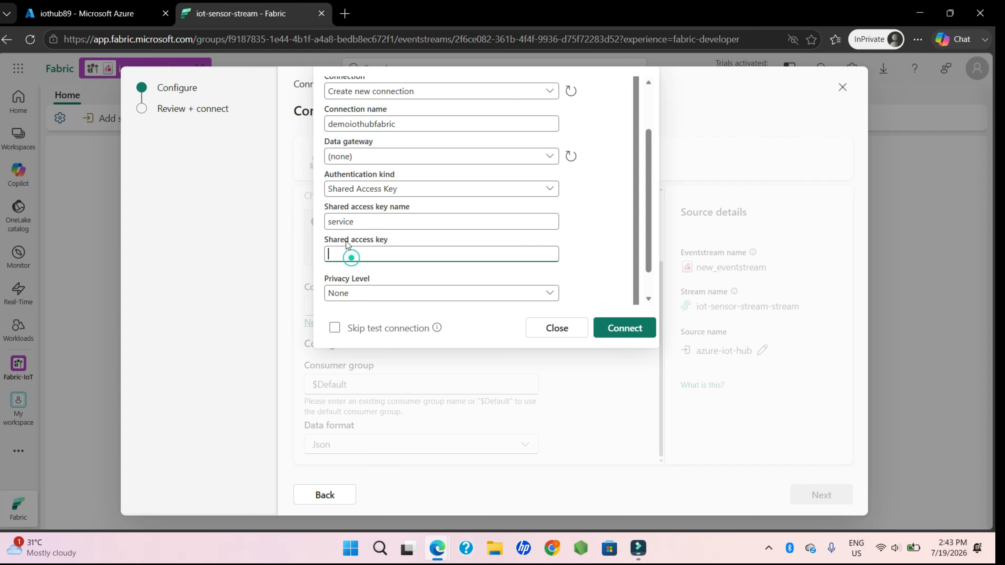
pyautogui.hotkey('ctrl', 'Tab')
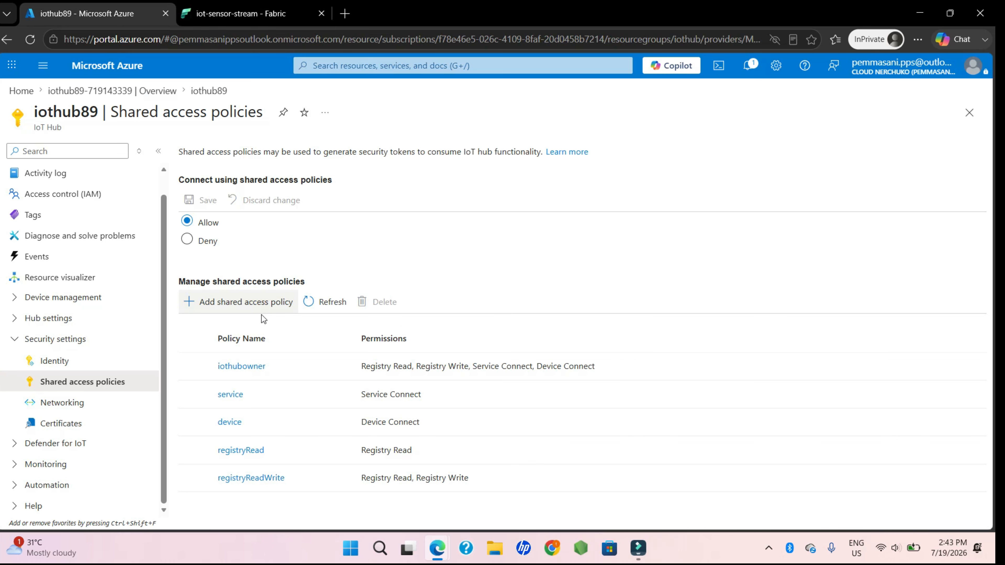
pyautogui.click(233, 394)
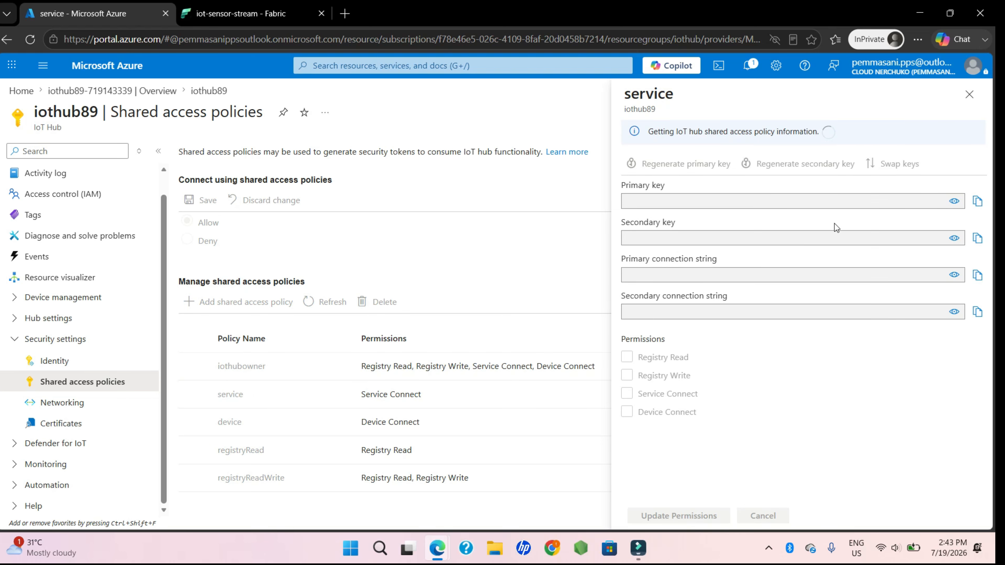
pyautogui.click(977, 177)
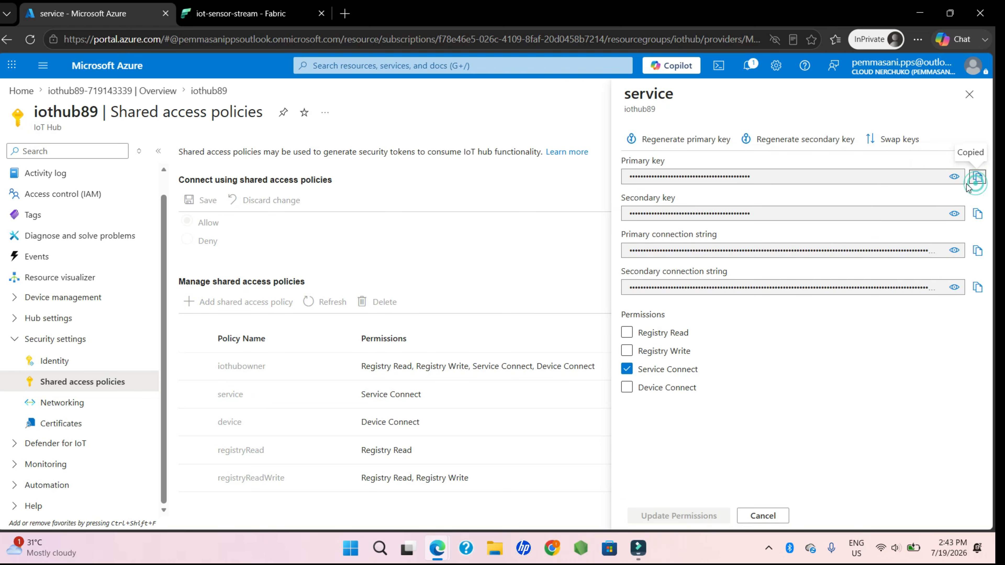
pyautogui.hotkey('alt', 'Tab')
pyautogui.hotkey('alt', 'Tab')
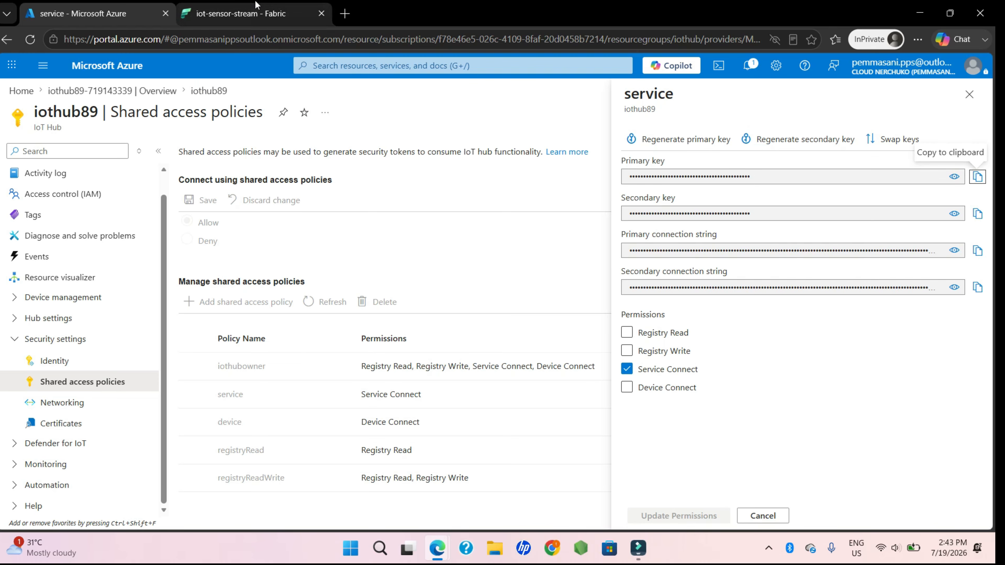
pyautogui.click(241, 13)
pyautogui.hotkey('ctrl', 'v')
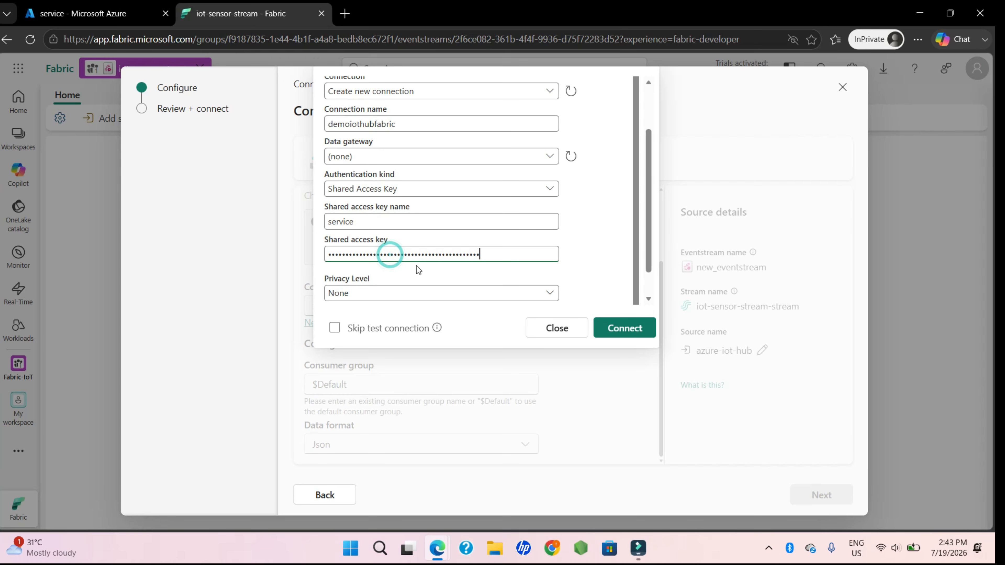
# - Set the connection's privacy level to Organizational and connect to the IoT hub
pyautogui.click(419, 301)
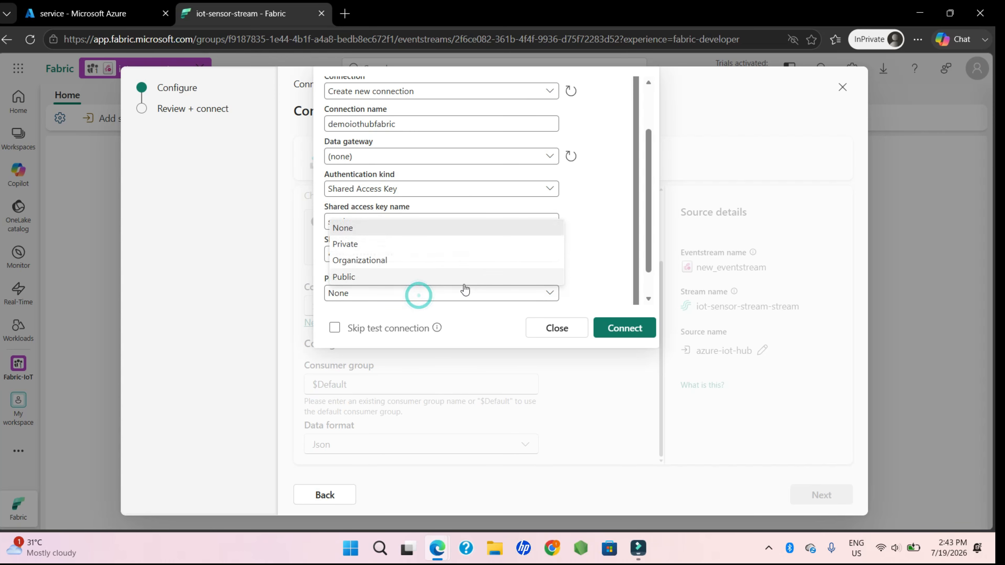
pyautogui.click(364, 257)
pyautogui.click(404, 279)
pyautogui.click(616, 328)
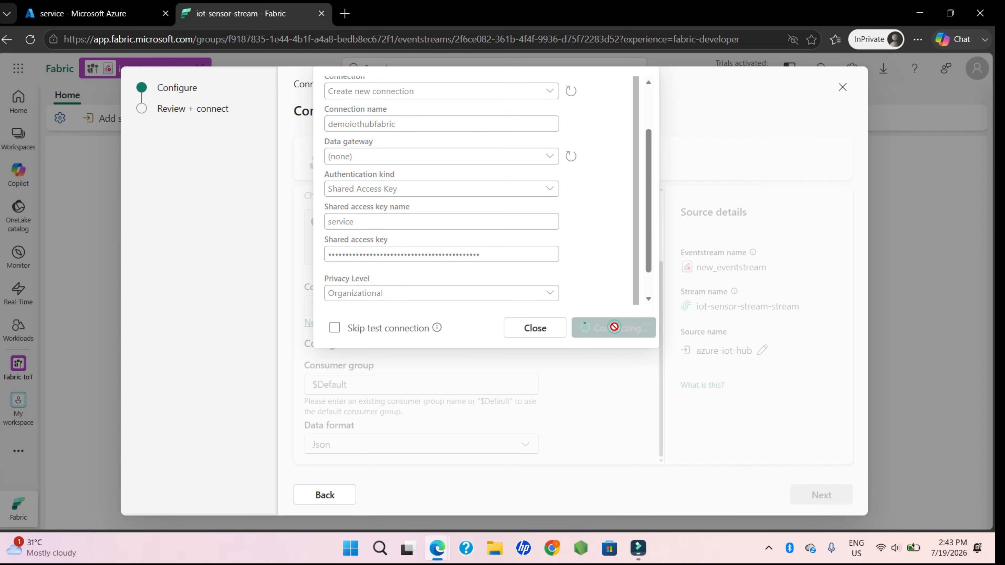
pyautogui.scroll(2, 466, 237)
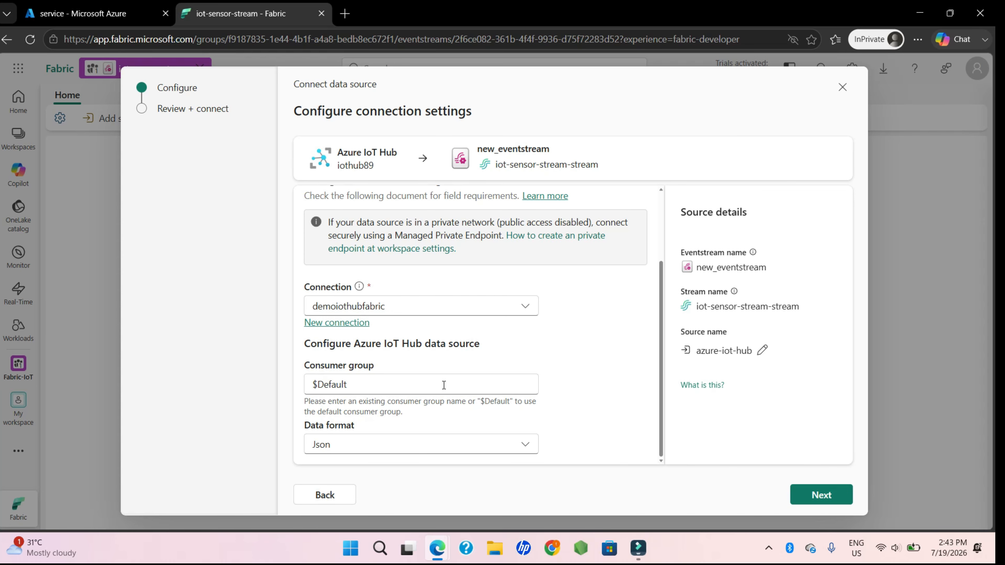
# - Replace the default consumer group of the Azure IoT Hub data source with fabric-cg
pyautogui.click(363, 384)
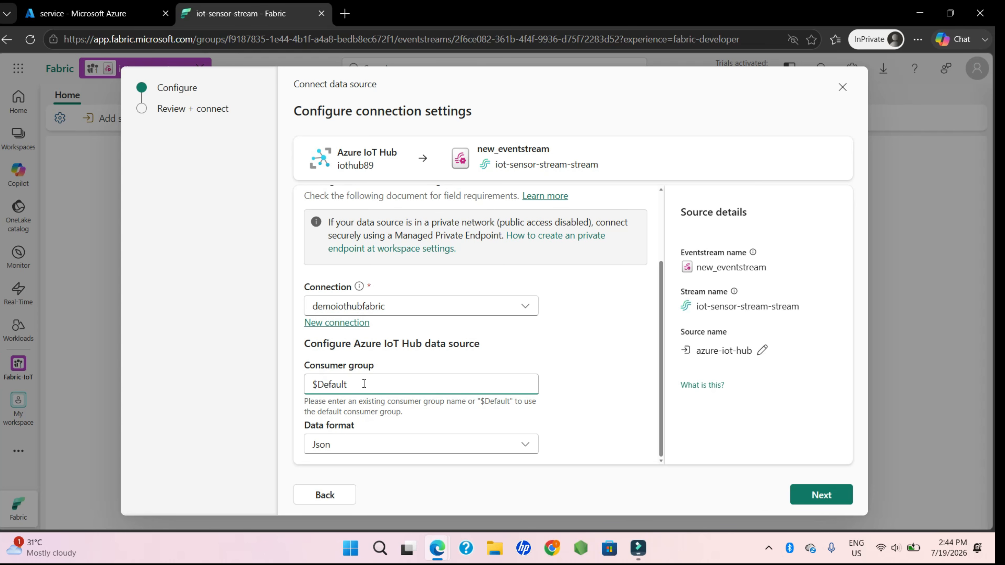
pyautogui.press('BackSpace')
pyautogui.press('BackSpace')
pyautogui.press('BackSpace')
pyautogui.press('BackSpace')
pyautogui.press('BackSpace')
pyautogui.press('BackSpace')
pyautogui.press('BackSpace')
pyautogui.press('BackSpace')
pyautogui.write('fabric-cg')
pyautogui.click(330, 350)
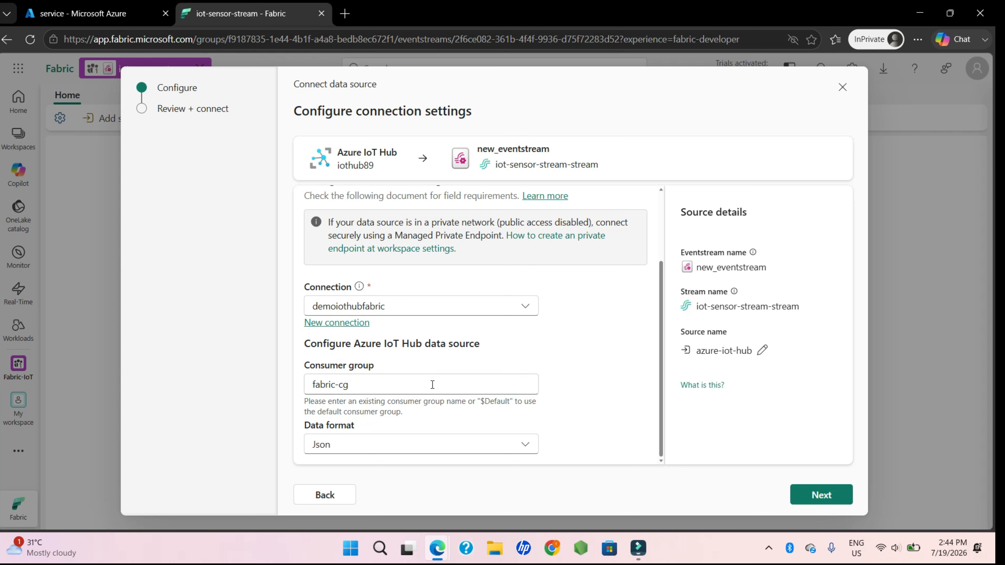
# - Keep the Json data format and Basic feature level, and add the reviewed Azure IoT Hub source to the eventstream
pyautogui.click(490, 439)
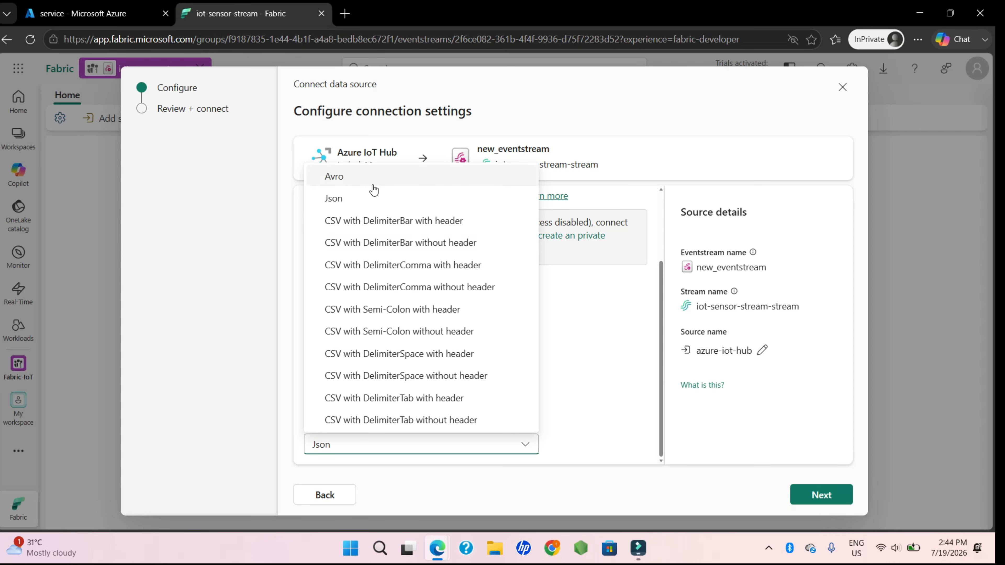
pyautogui.click(592, 427)
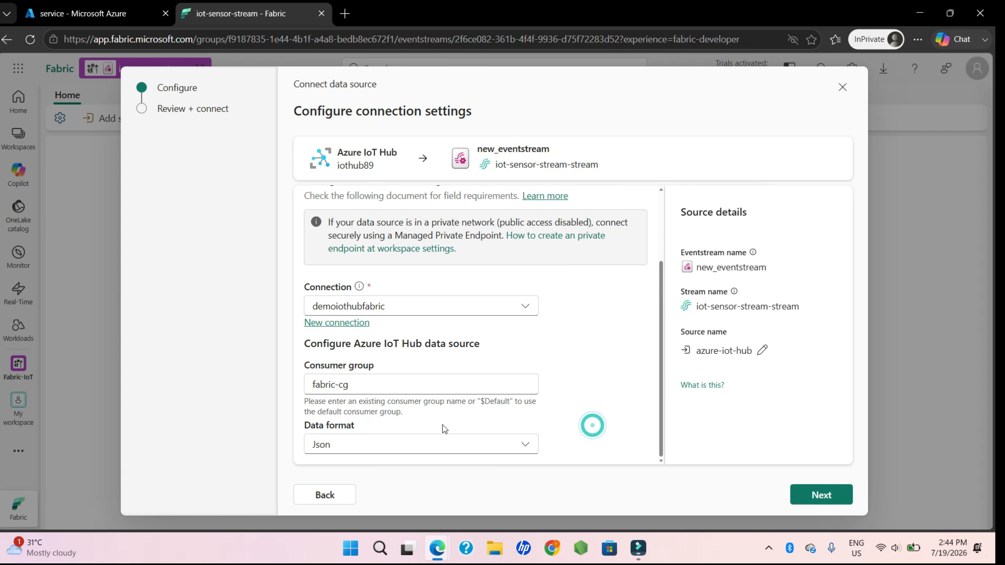
pyautogui.scroll(3, 530, 380)
pyautogui.scroll(-1, 529, 380)
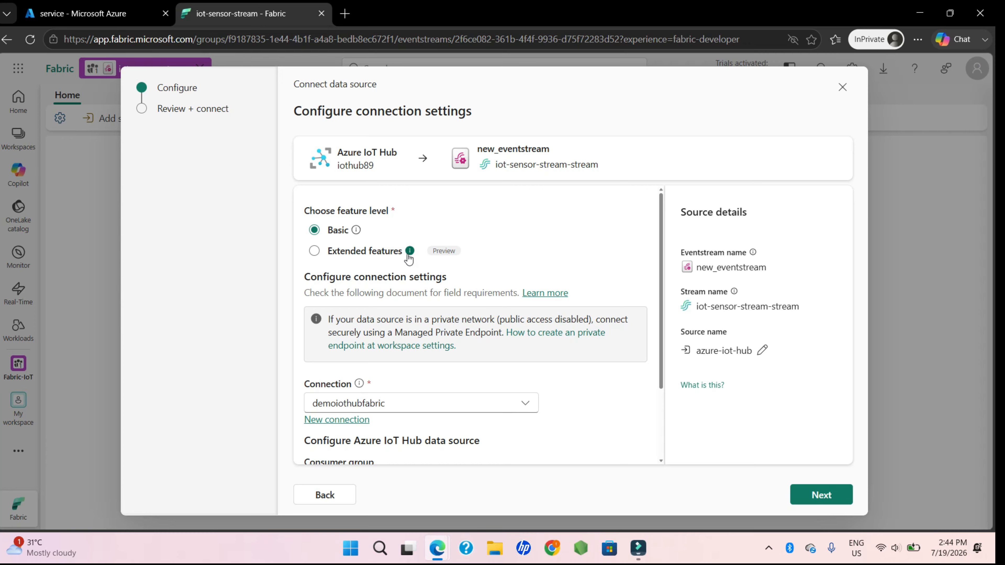
pyautogui.moveTo(409, 256)
pyautogui.click(814, 486)
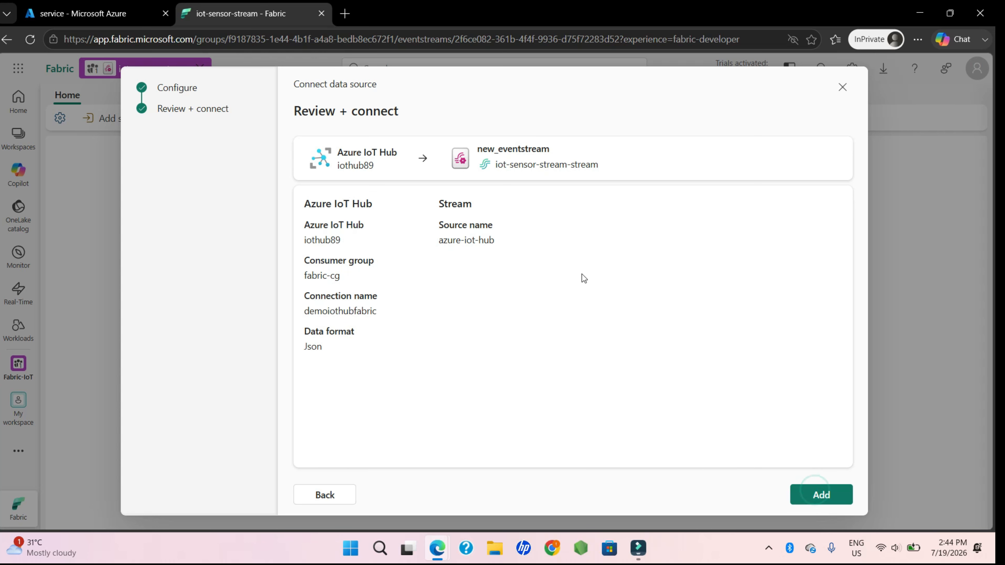
pyautogui.click(818, 496)
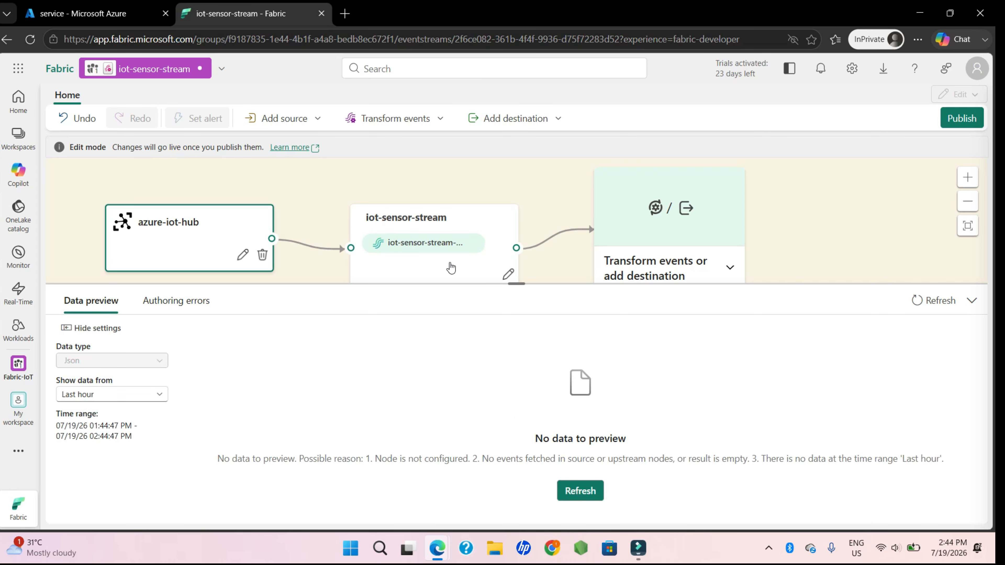
# - Add a Lakehouse destination after the iot-sensor-stream node on the eventstream canvas
pyautogui.moveTo(325, 224); pyautogui.dragTo(328, 183)
pyautogui.click(439, 192)
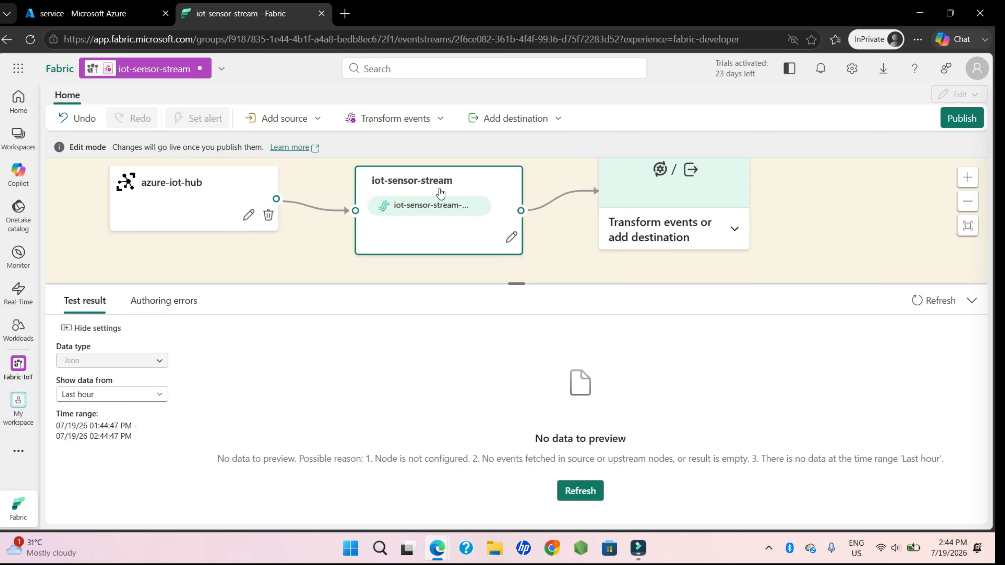
pyautogui.click(185, 184)
pyautogui.moveTo(325, 234); pyautogui.dragTo(286, 241)
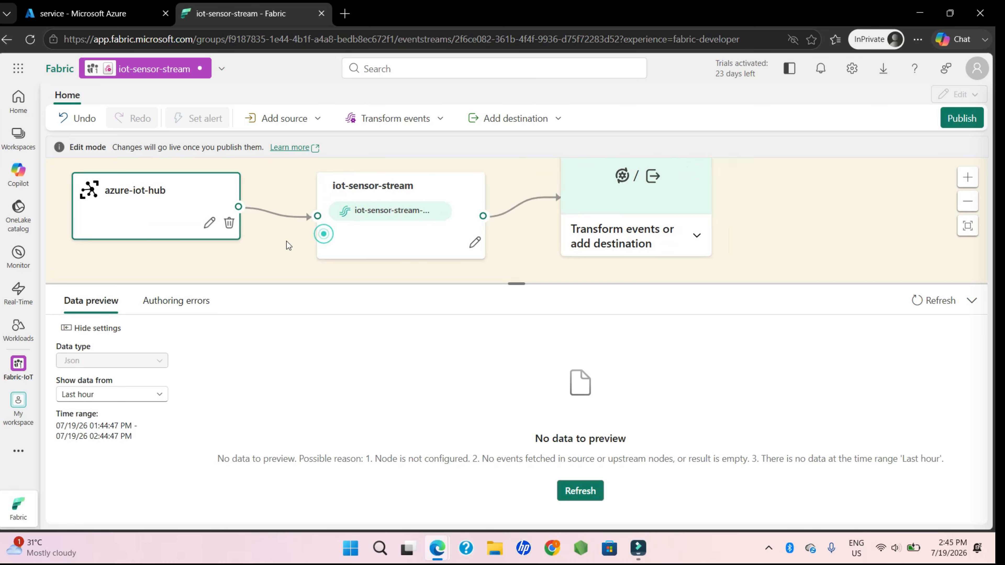
pyautogui.moveTo(523, 241); pyautogui.dragTo(459, 238)
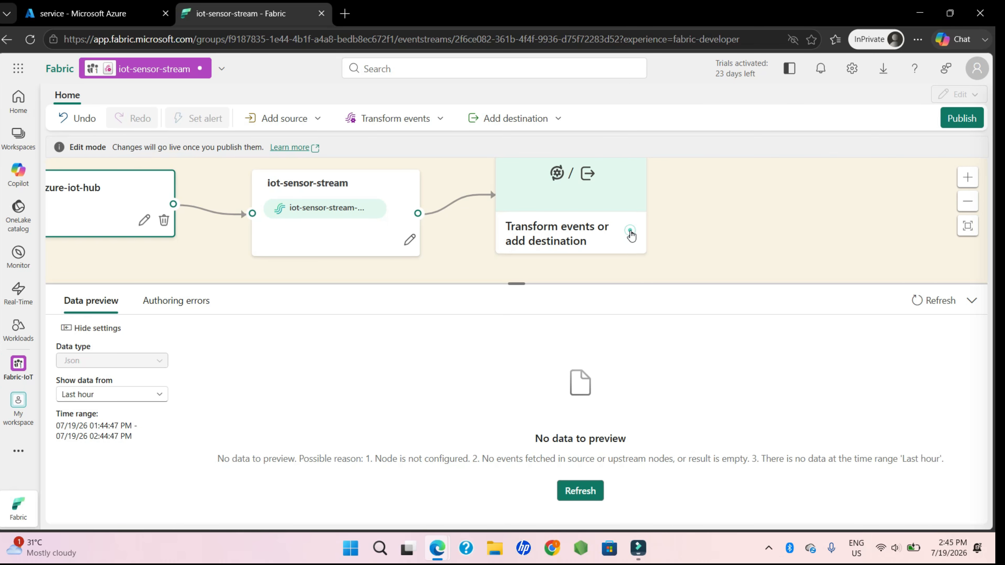
pyautogui.click(631, 233)
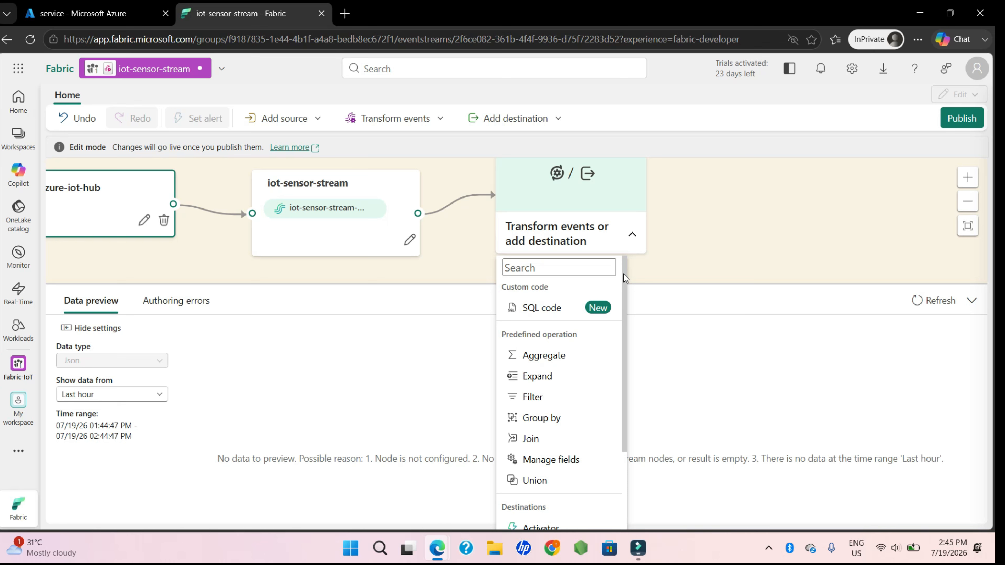
pyautogui.scroll(-3, 585, 368)
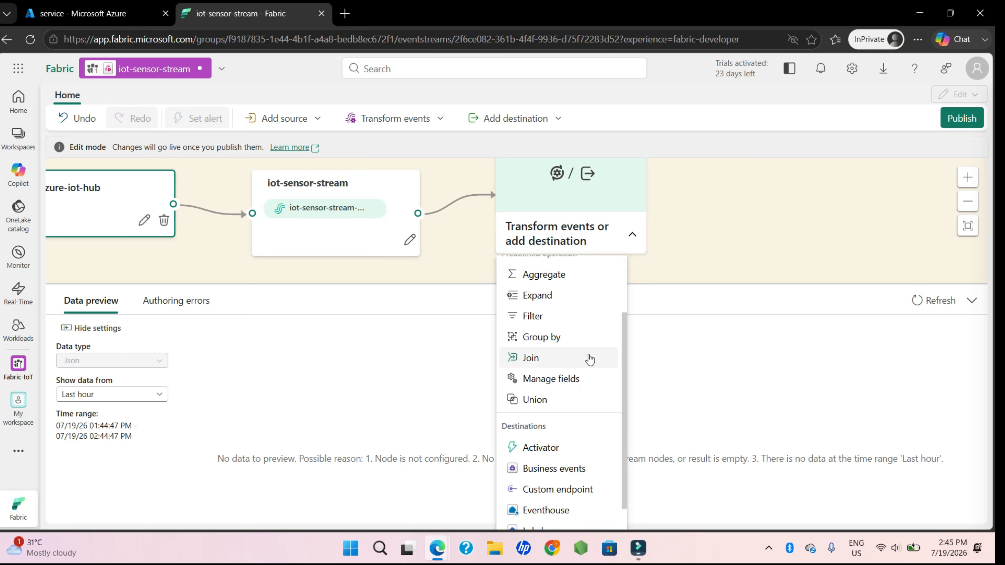
pyautogui.scroll(2, 590, 386)
pyautogui.scroll(-2, 579, 359)
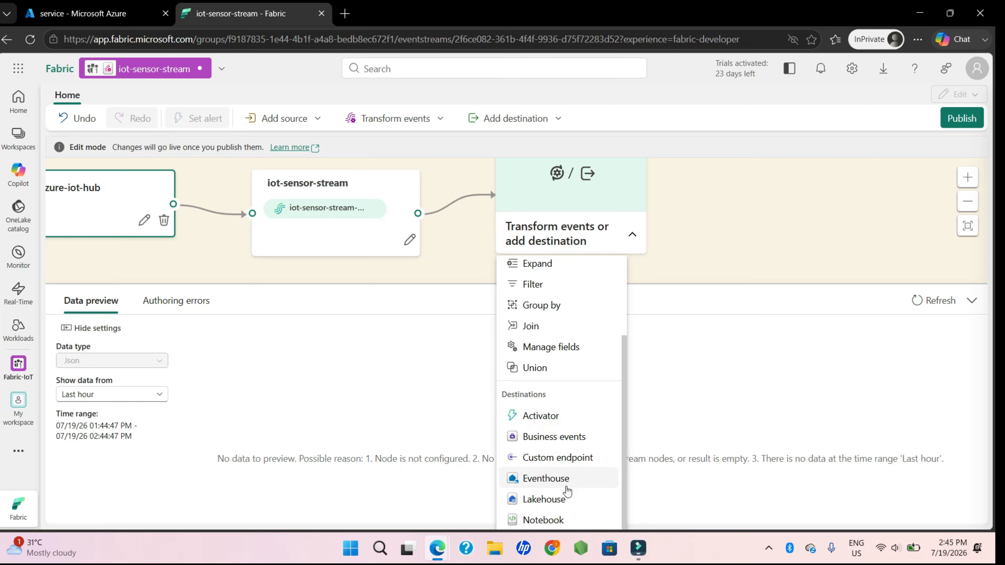
pyautogui.click(553, 503)
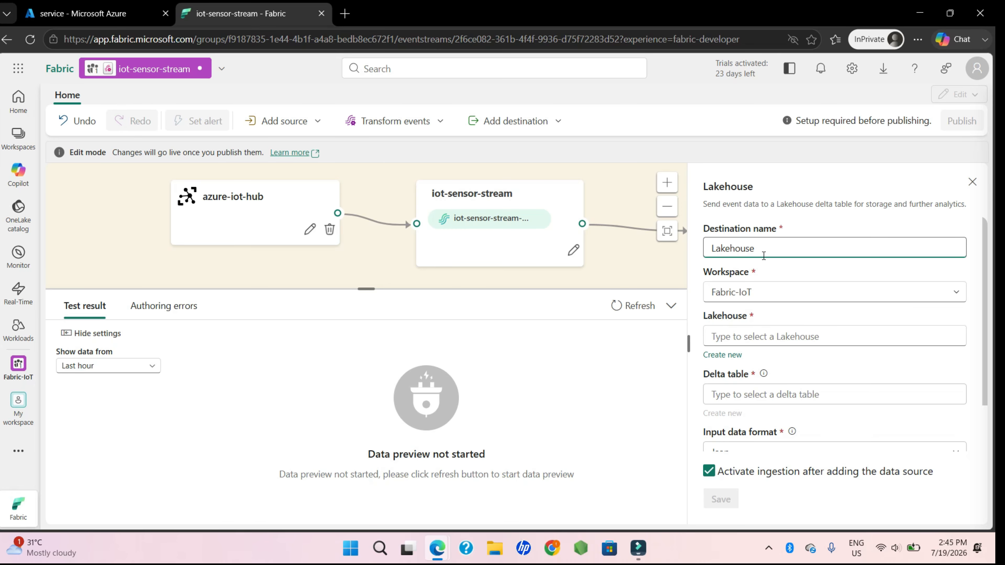
# - Name the lakehouse destination Lakehouse_Sensor_Data
pyautogui.write('D')
pyautogui.press('BackSpace')
pyautogui.write('Sensor_Data')
pyautogui.click(774, 271)
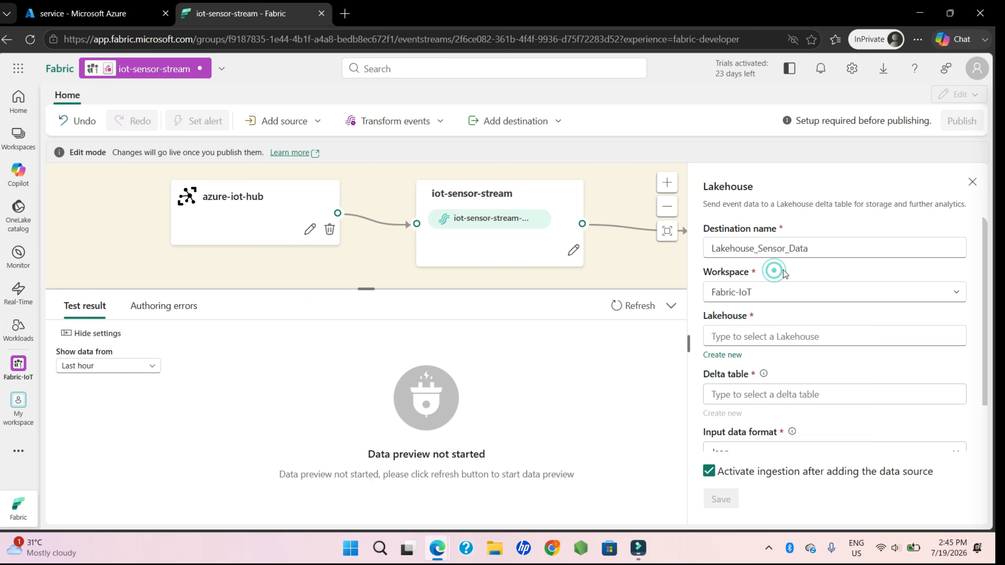
# - Try to create a new lakehouse named iot-stream for the destination in the Fabric-IoT workspace
pyautogui.scroll(-1, 809, 338)
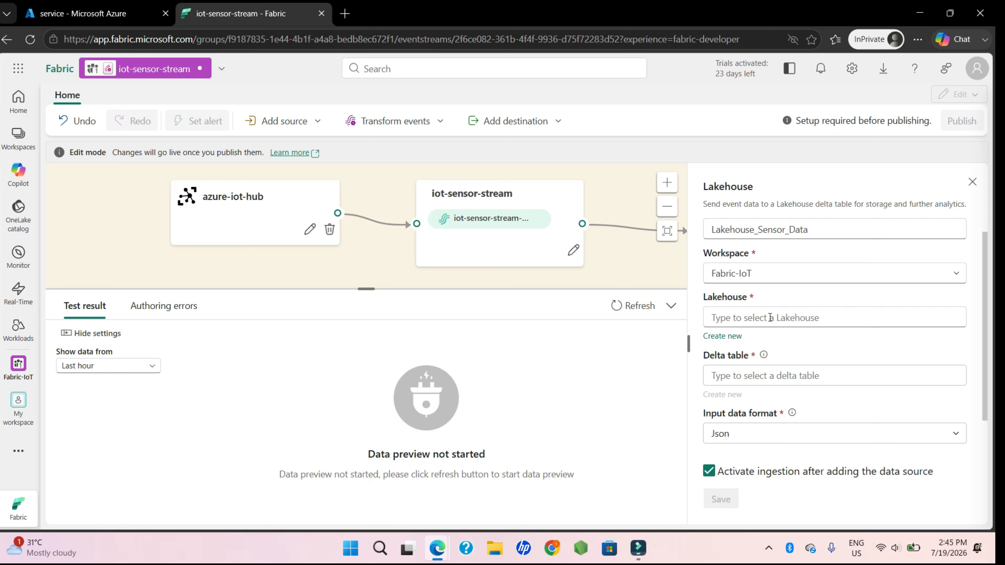
pyautogui.scroll(-1, 788, 329)
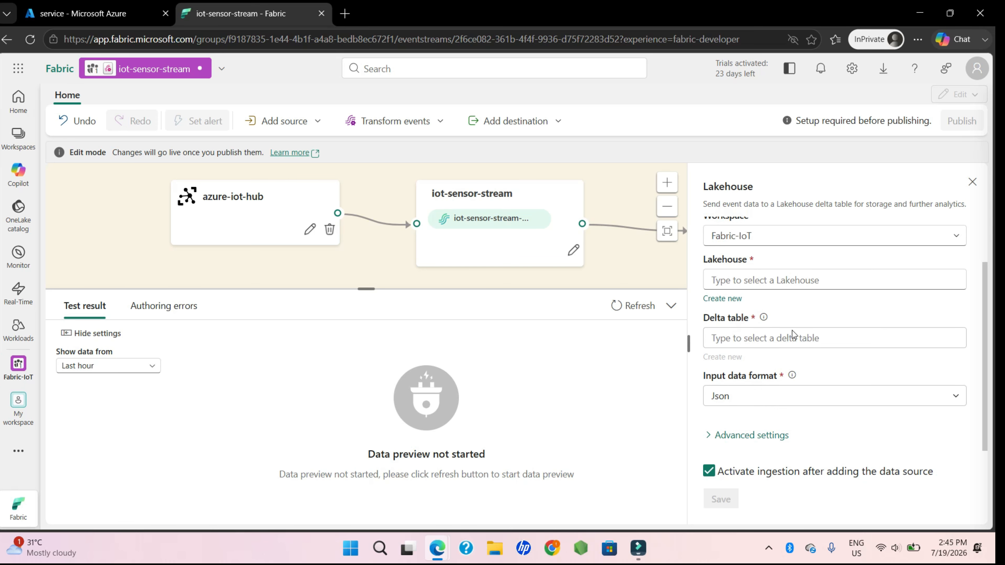
pyautogui.scroll(1, 767, 347)
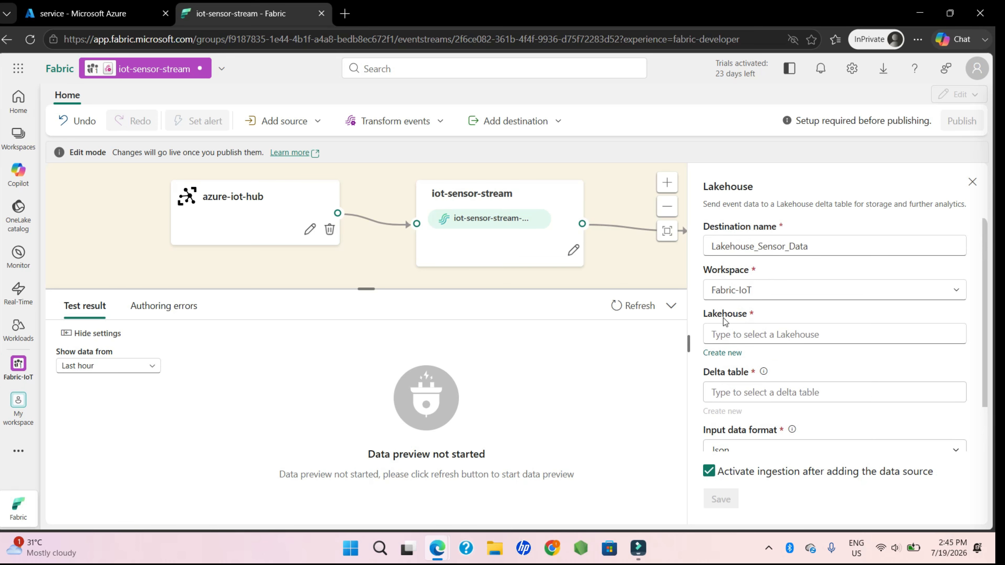
pyautogui.click(722, 353)
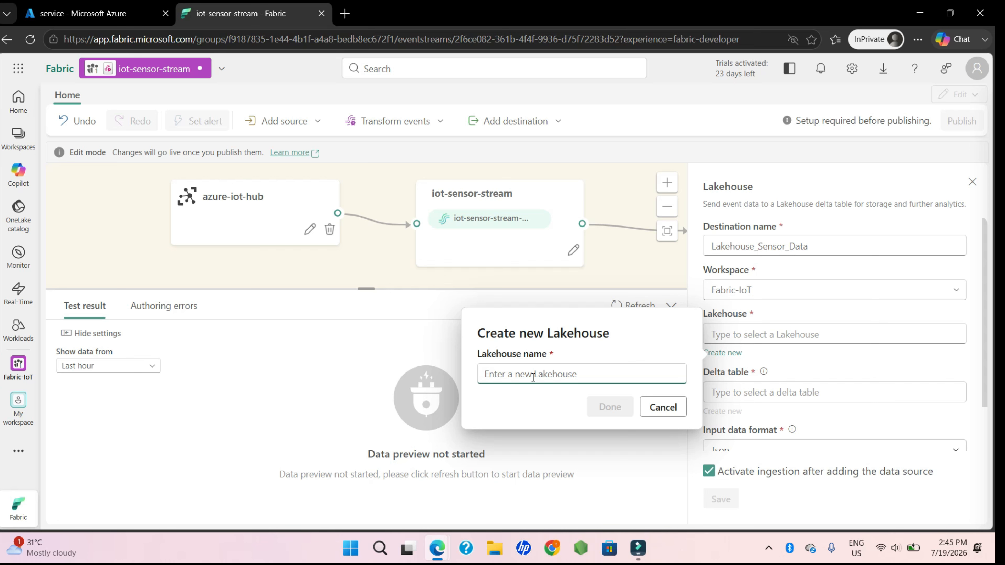
pyautogui.write('iot-stream')
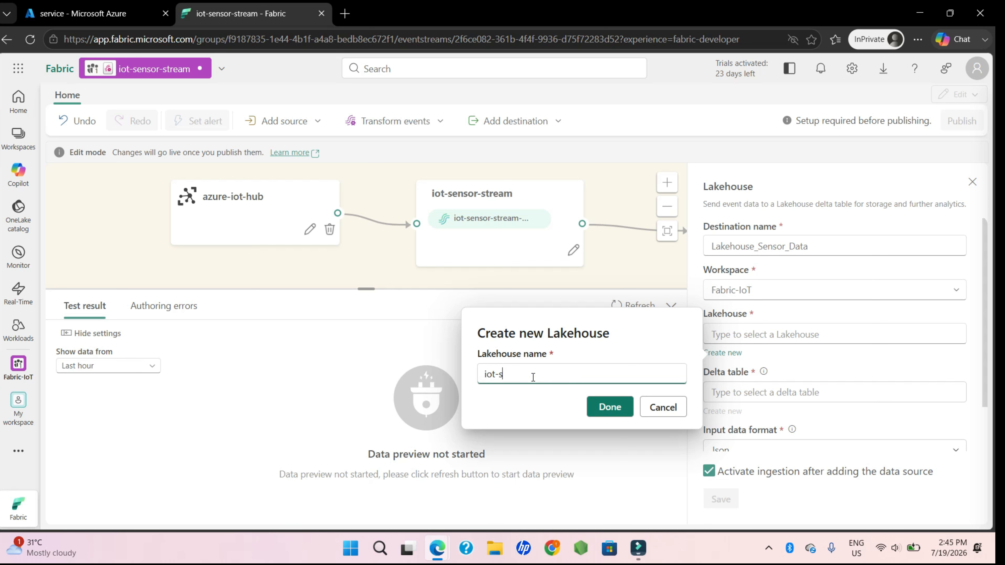
pyautogui.click(600, 408)
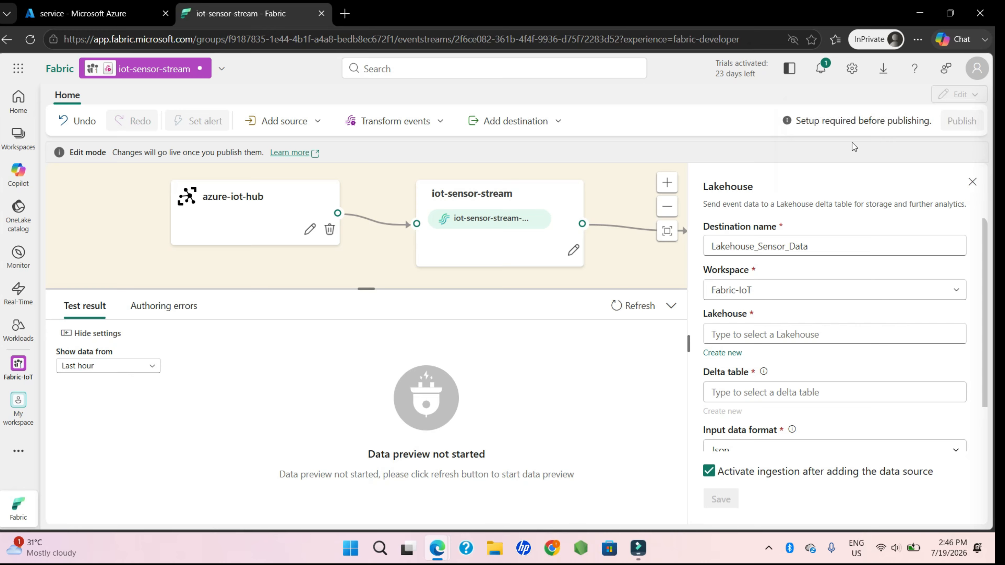
# - Check the notification about creating the iot-stream lakehouse and dismiss it
pyautogui.click(822, 69)
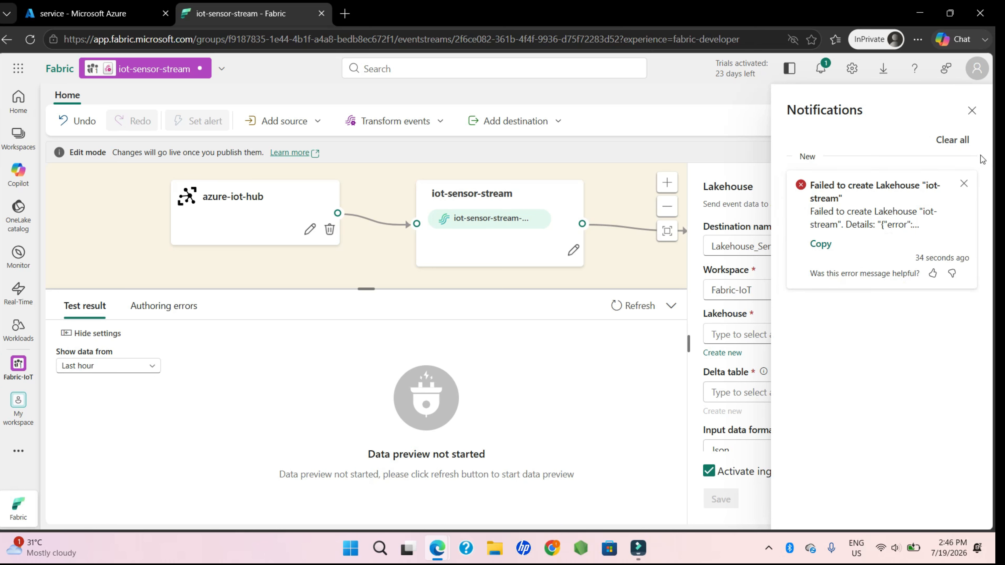
pyautogui.click(965, 182)
pyautogui.click(970, 112)
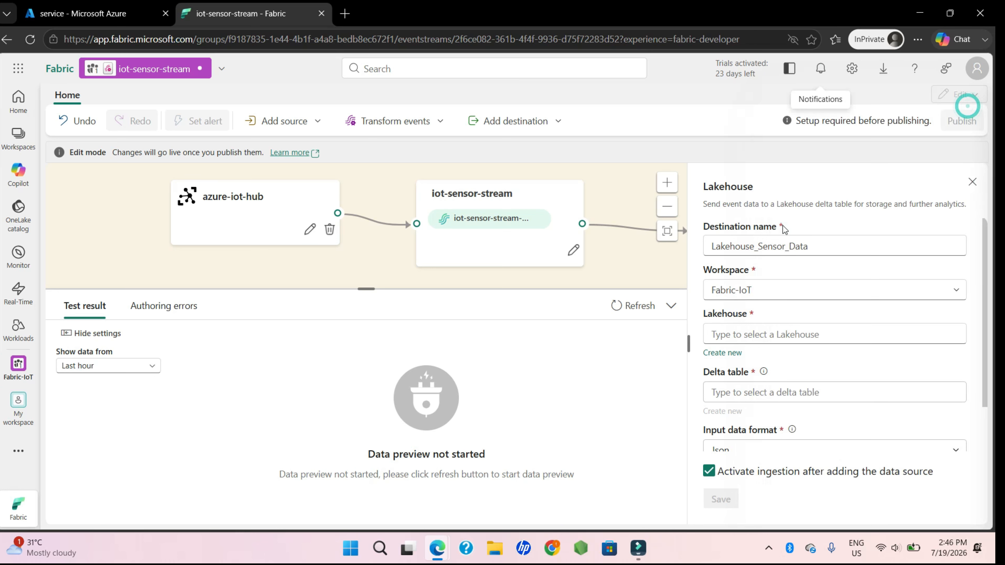
# - Switch the destination's workspace to Admin monitoring and back to Fabric-IoT
pyautogui.click(815, 245)
pyautogui.click(785, 291)
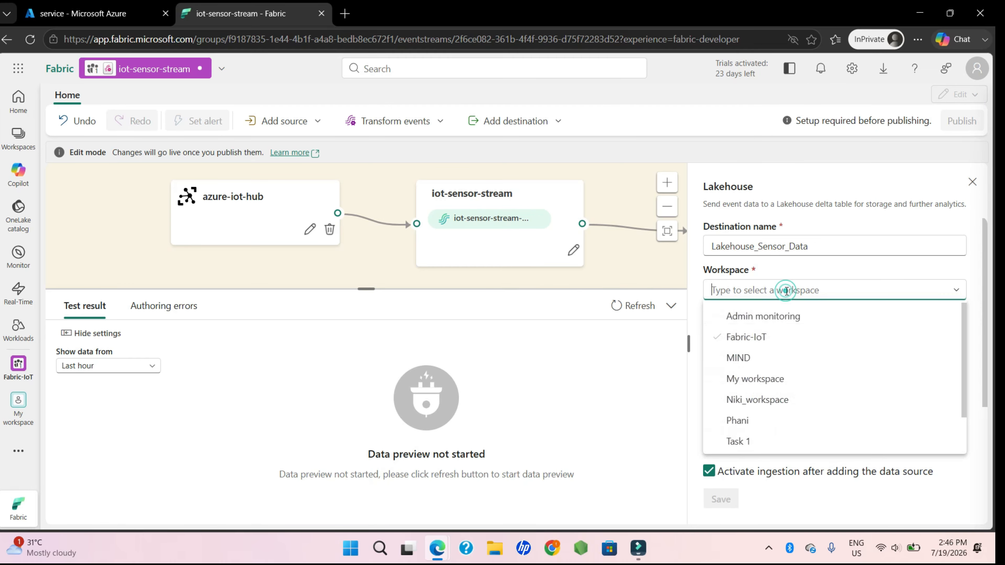
pyautogui.click(756, 318)
pyautogui.click(772, 295)
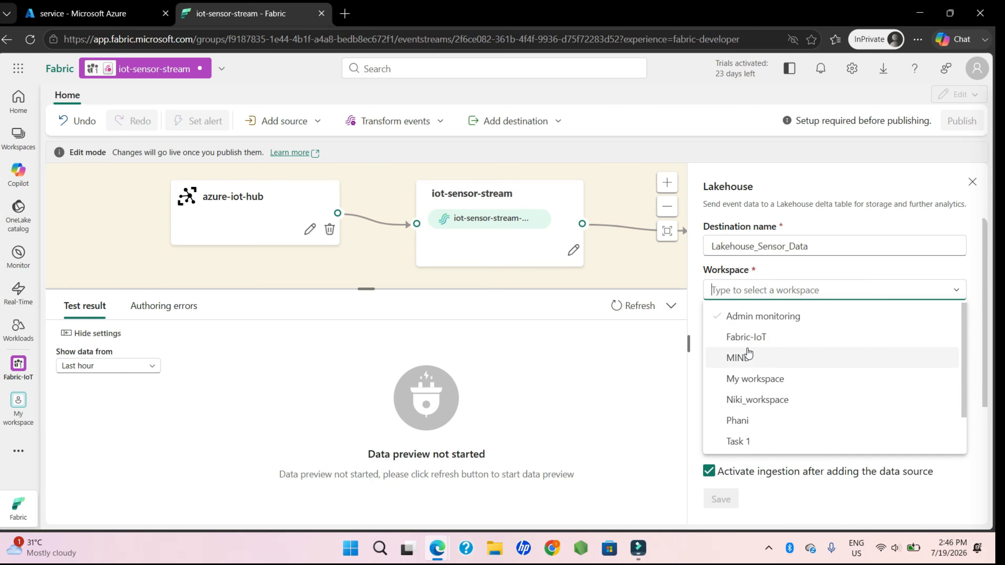
pyautogui.click(746, 337)
# - Create a new lakehouse named iotstream for the eventstream's Lakehouse destination
pyautogui.click(740, 342)
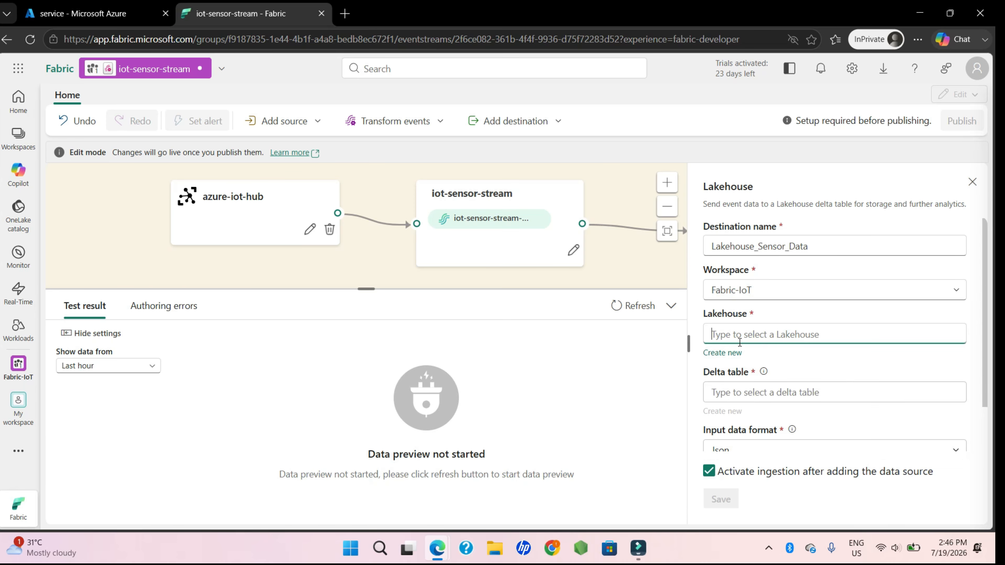
pyautogui.click(727, 353)
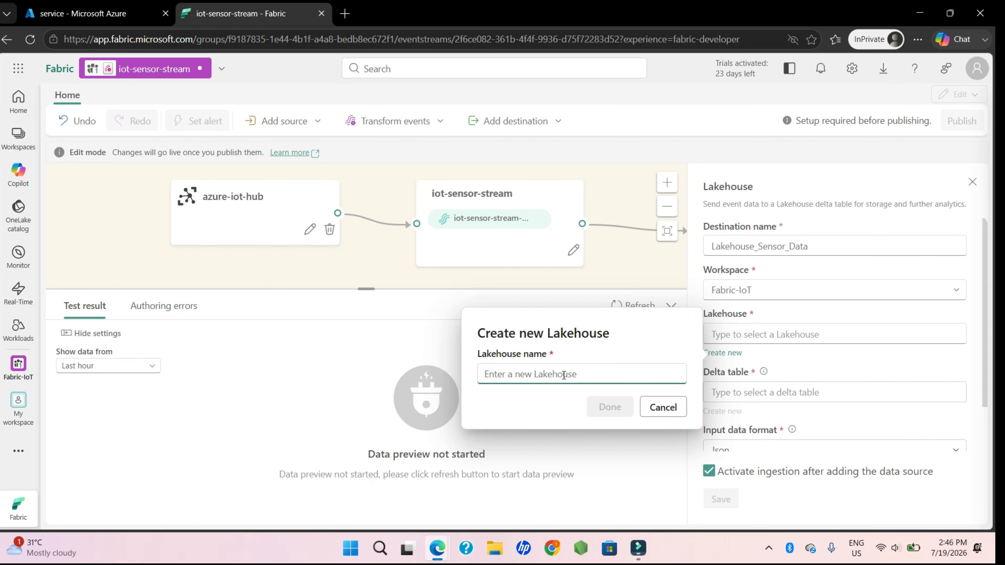
pyautogui.write('iotstream')
pyautogui.click(605, 407)
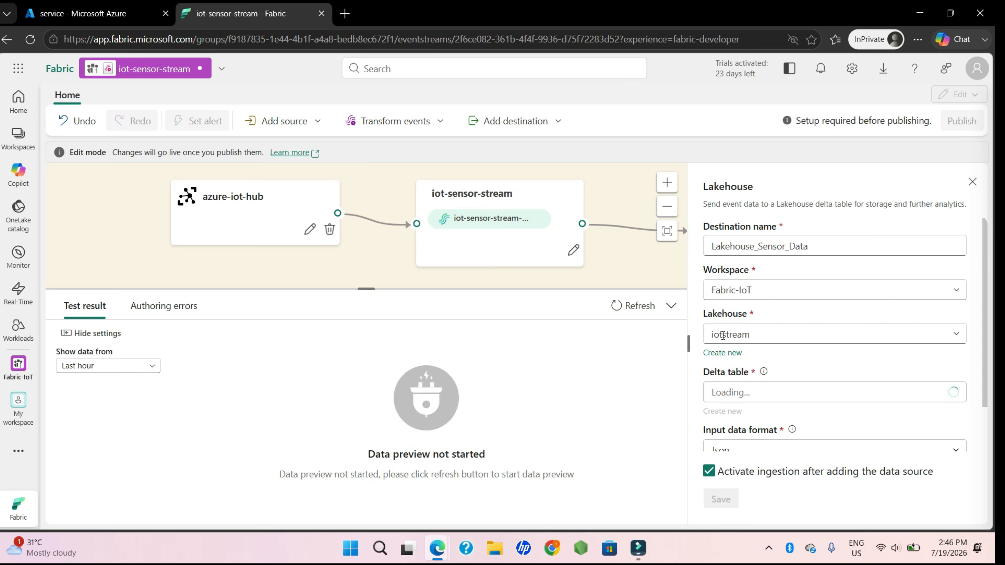
pyautogui.click(787, 357)
# - Create a new delta table named iotdata in the existing dbo schema of the iotstream lakehouse
pyautogui.scroll(-2, 785, 356)
pyautogui.click(739, 338)
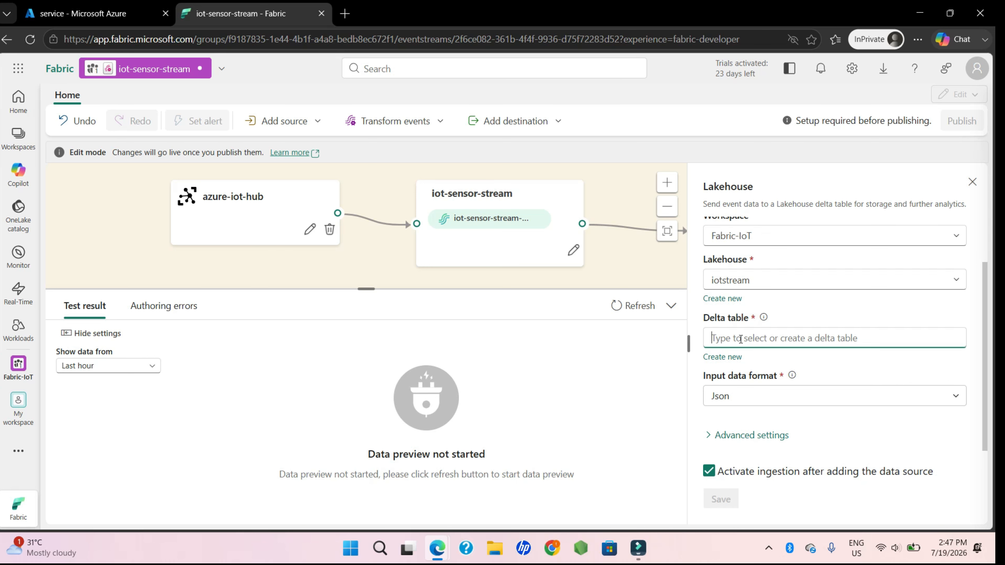
pyautogui.click(733, 357)
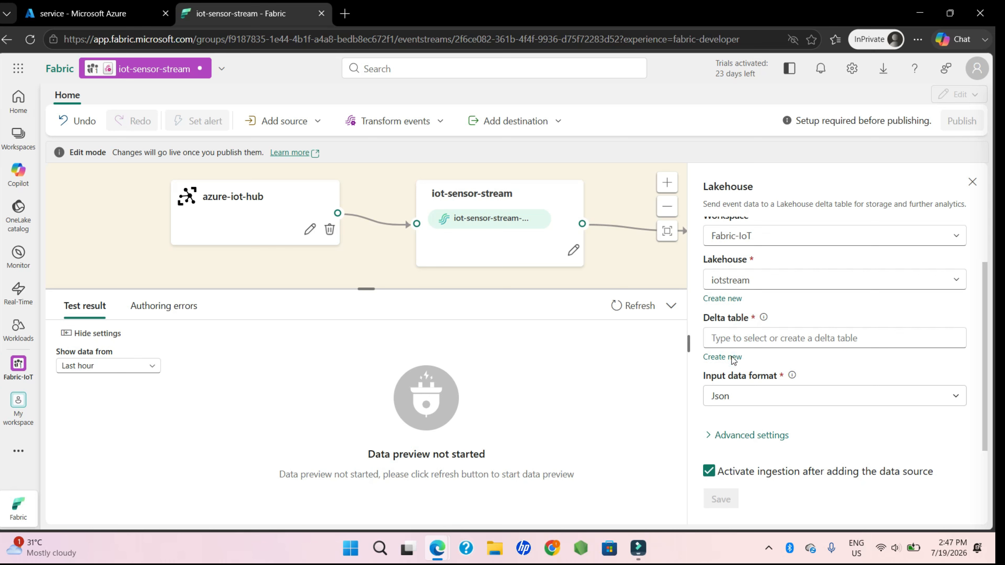
pyautogui.click(781, 344)
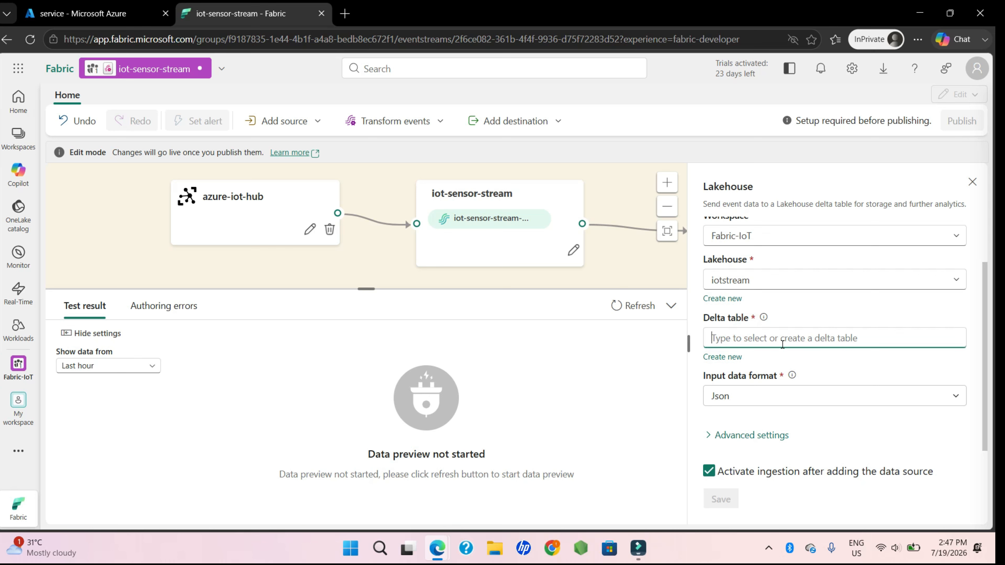
pyautogui.click(731, 357)
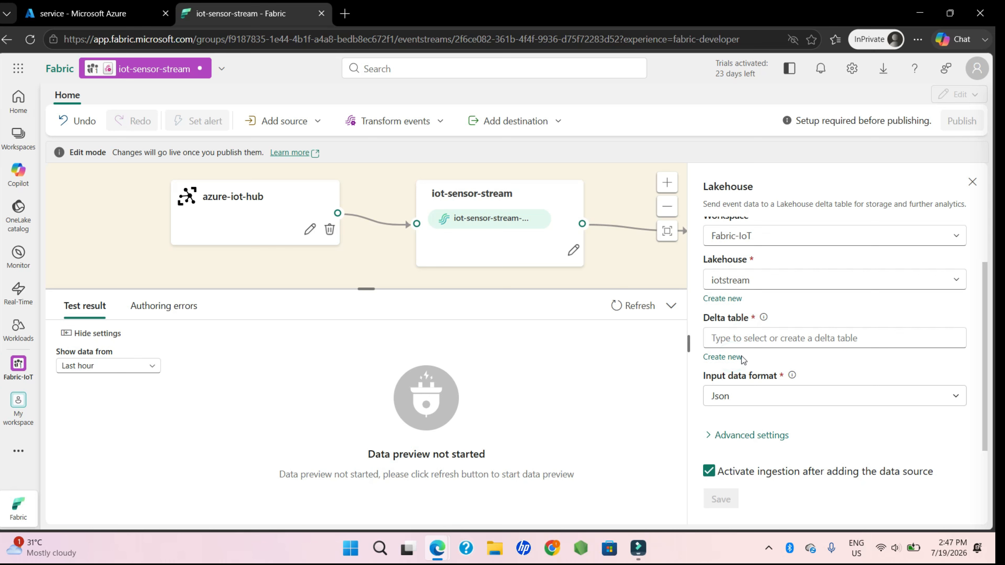
pyautogui.click(726, 361)
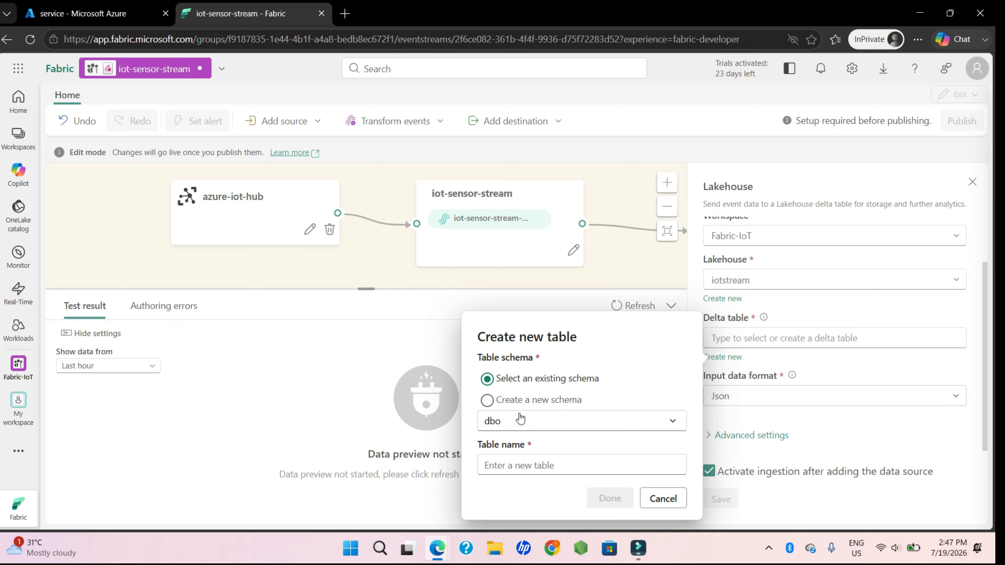
pyautogui.click(505, 460)
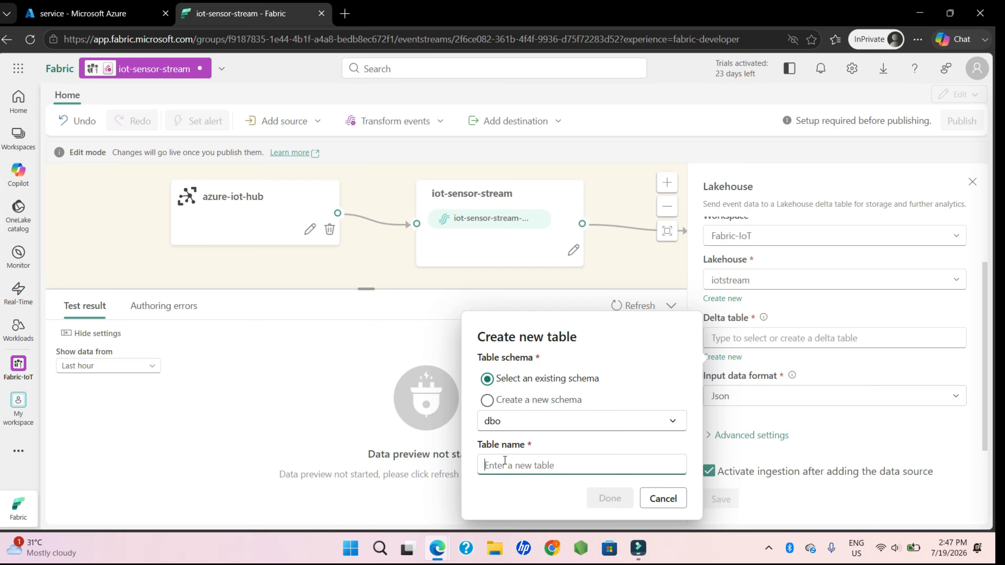
pyautogui.write('e')
pyautogui.press('BackSpace')
pyautogui.write('iotdata')
pyautogui.click(610, 498)
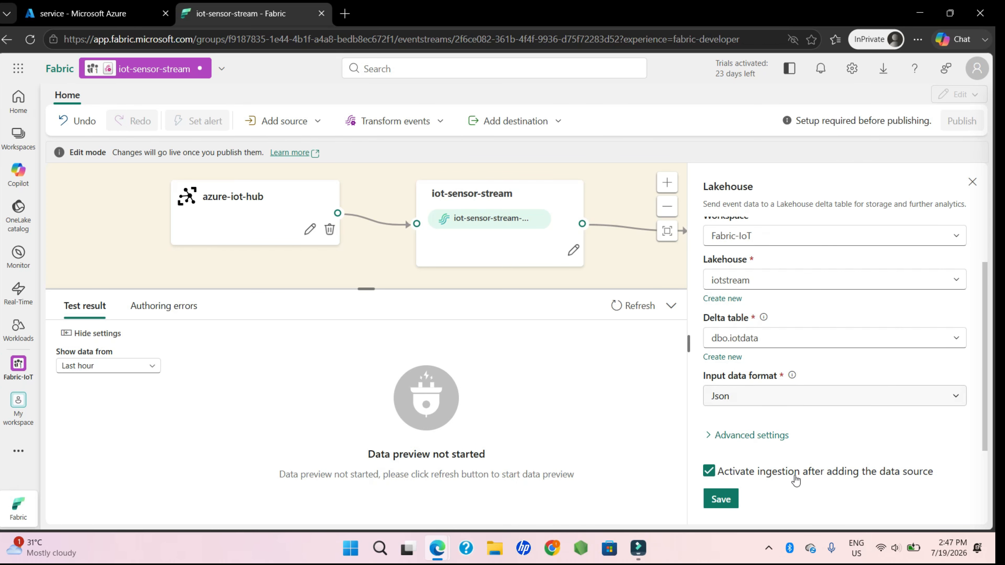
# - Save the Lakehouse destination with the Json input format and ingestion activation kept, and slightly enlarge the eventstream canvas area
pyautogui.click(720, 499)
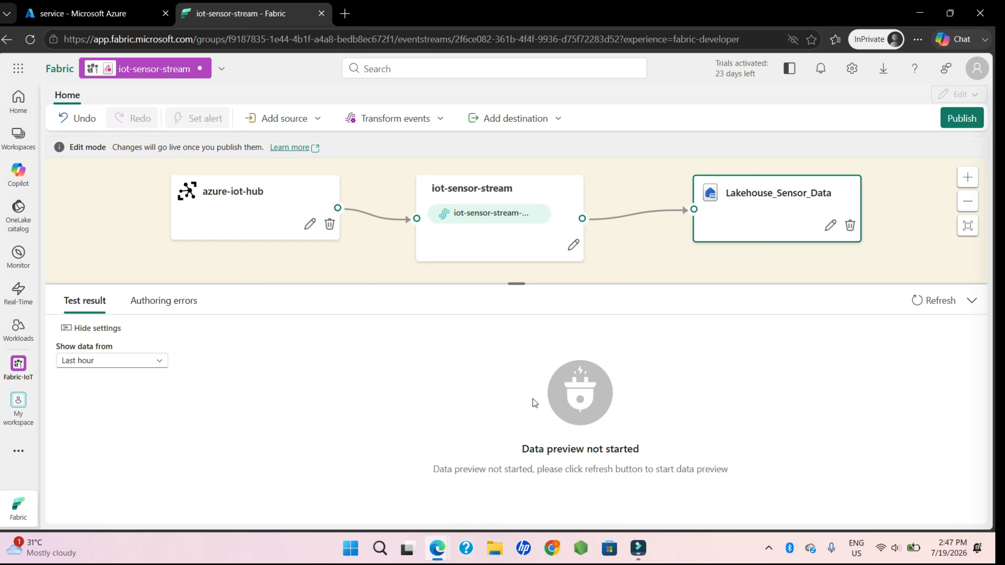
pyautogui.moveTo(609, 217)
pyautogui.moveTo(520, 283); pyautogui.dragTo(518, 290)
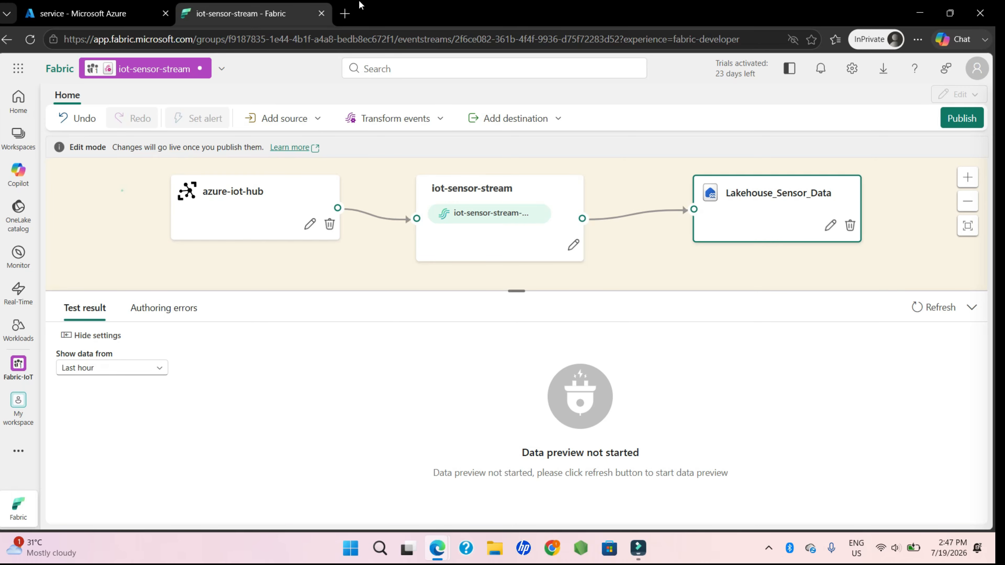
# - Search the web for "Raspberry pi Azure simulator" in a new browser tab
pyautogui.click(344, 13)
pyautogui.write('R')
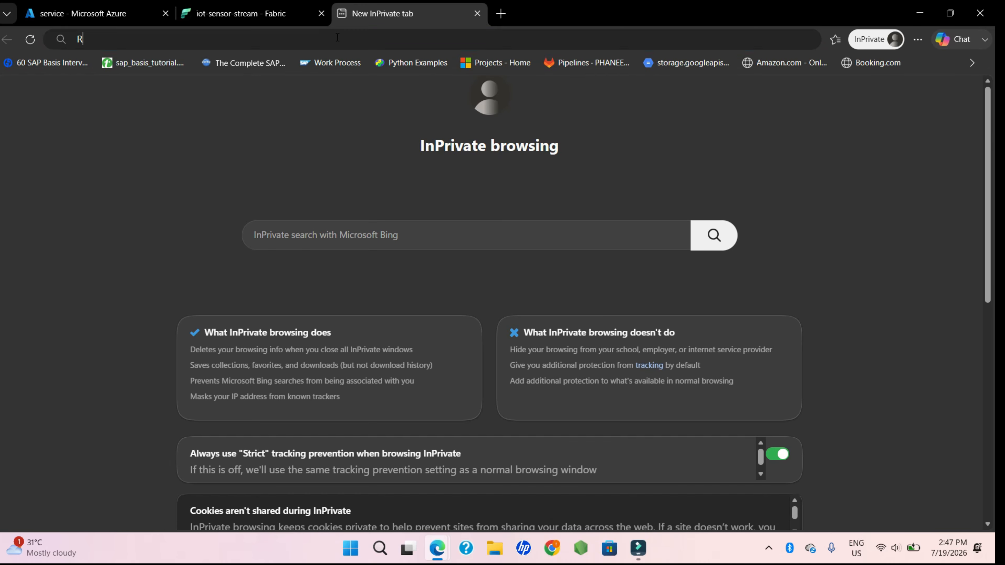
pyautogui.write('aspberr')
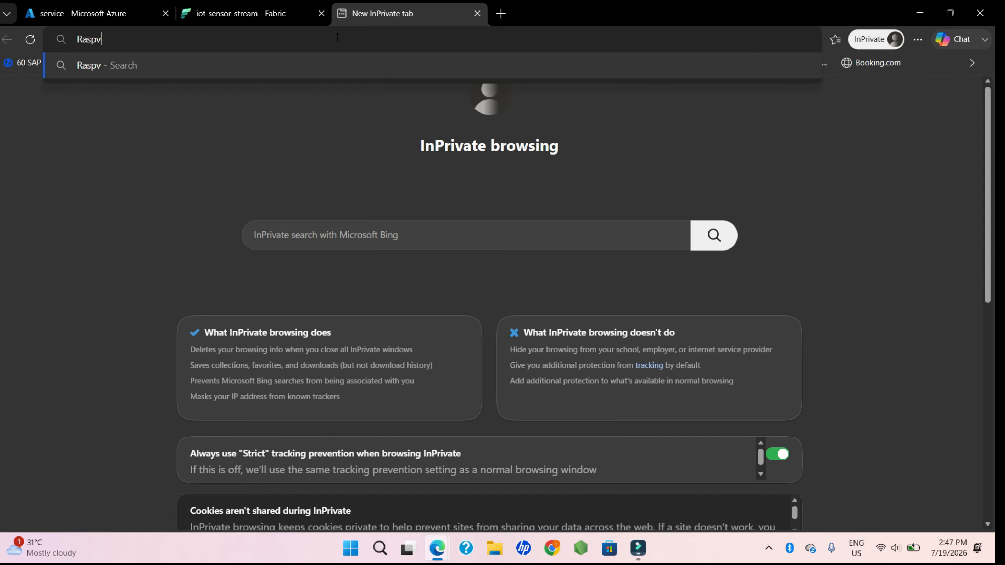
pyautogui.write('y pi ')
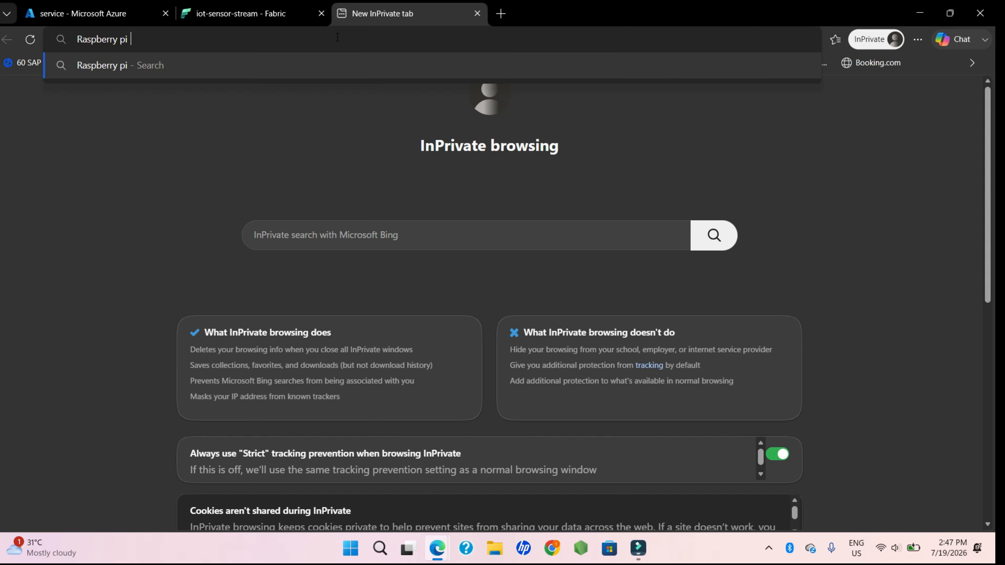
pyautogui.write('Az')
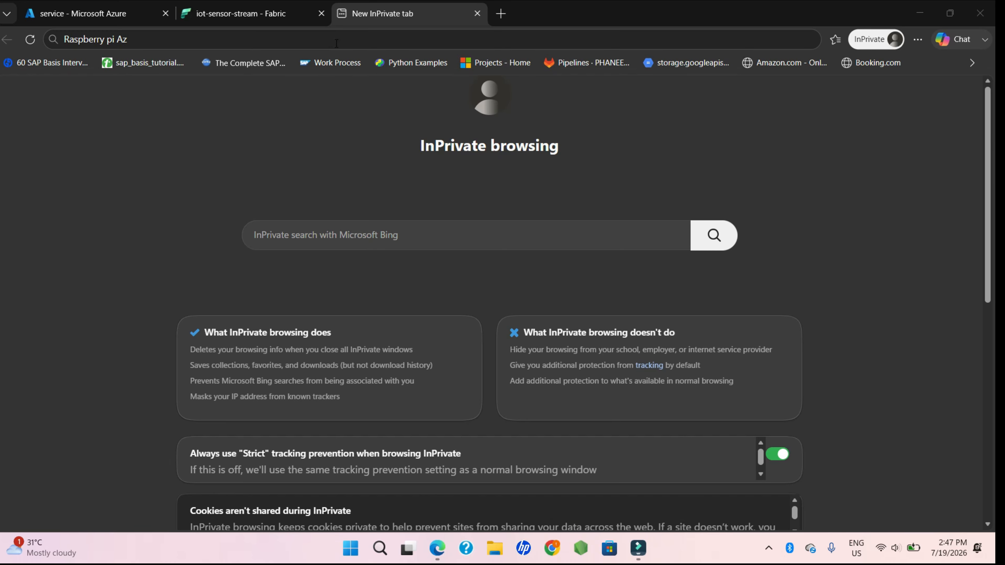
pyautogui.click(336, 43)
pyautogui.write('ure ')
pyautogui.write('simulator')
pyautogui.press('Return')
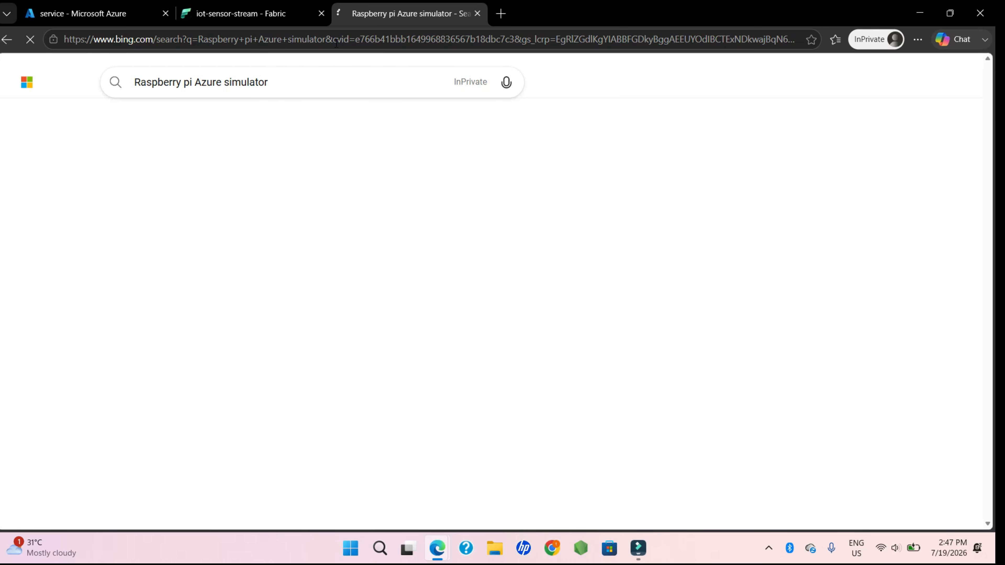
# - Follow the simulator link in the Microsoft Dev Blogs article to the Connect Raspberry Pi to Azure IoT Hub page, and close the search and blog pages
pyautogui.scroll(-5, 191, 187)
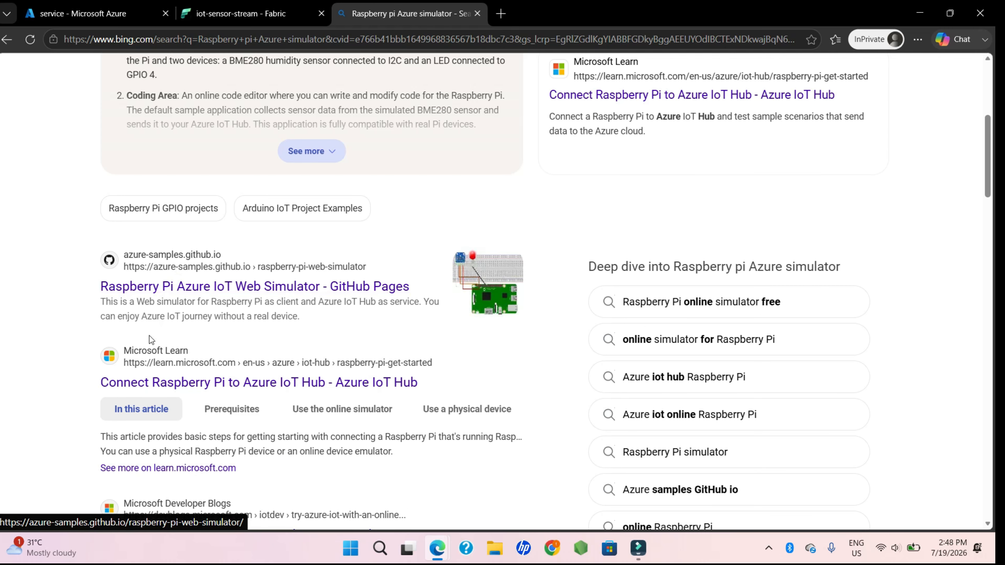
pyautogui.scroll(-2, 151, 339)
pyautogui.scroll(-1, 245, 313)
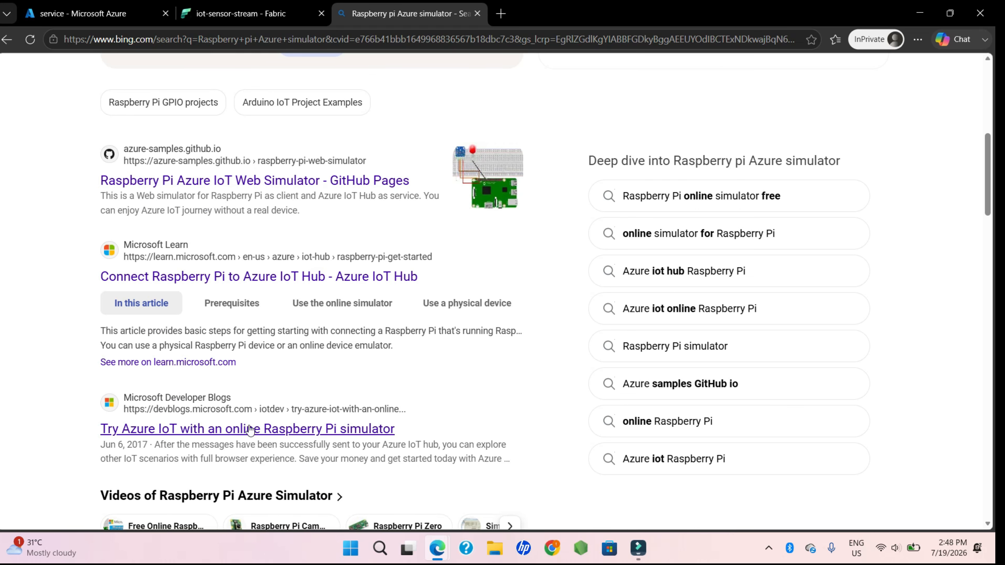
pyautogui.click(247, 428)
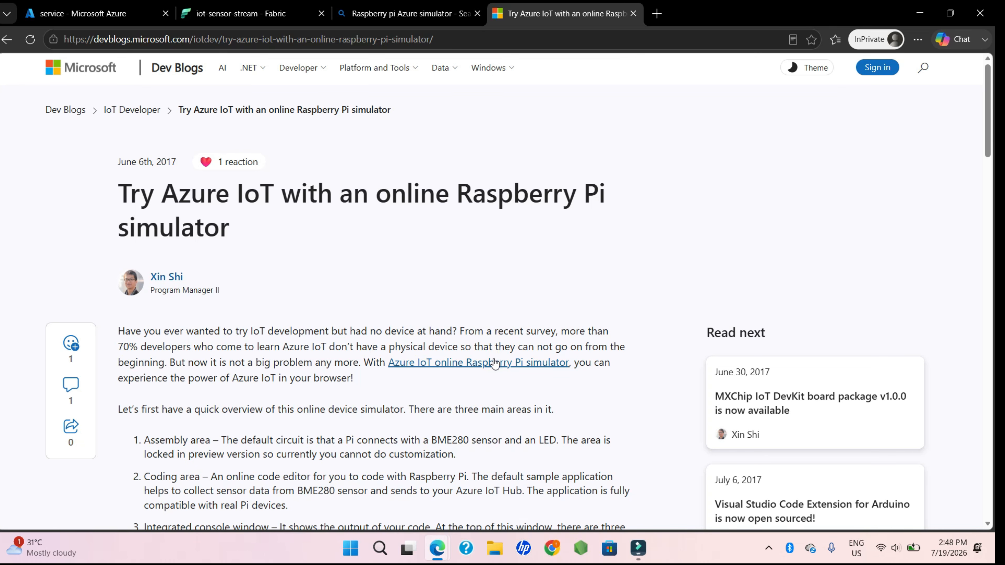
pyautogui.click(493, 362)
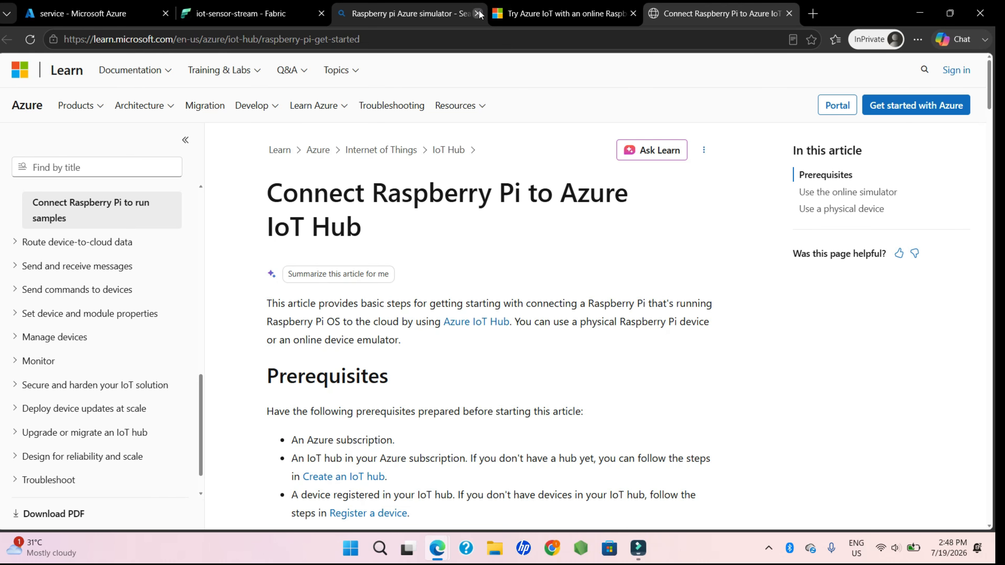
pyautogui.click(478, 14)
pyautogui.click(477, 14)
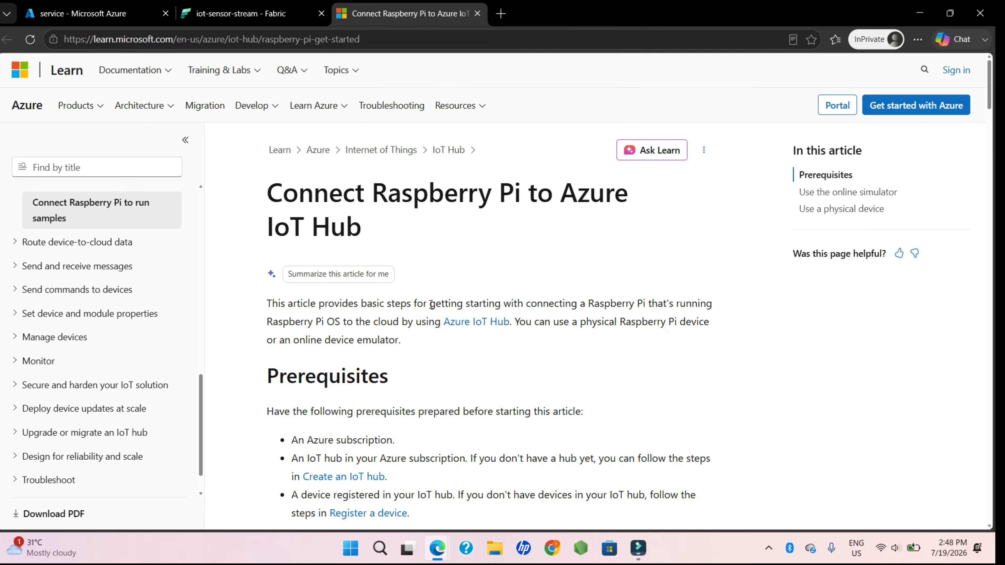
# - Open the Raspberry Pi Azure IoT Online Simulator from the article, close the article, and dismiss the overview to reach the sample code
pyautogui.scroll(-6, 429, 305)
pyautogui.click(372, 413)
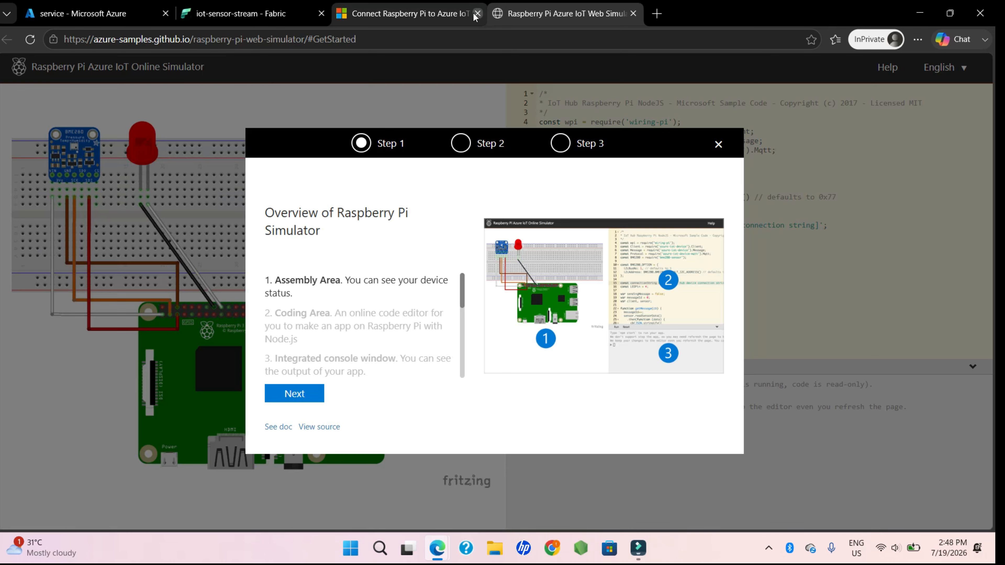
pyautogui.click(478, 14)
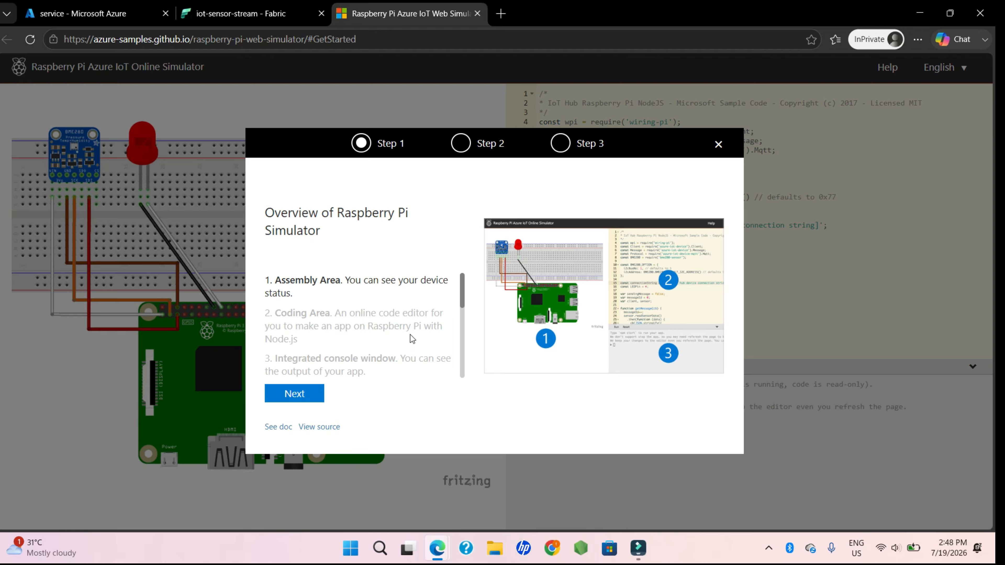
pyautogui.click(719, 145)
pyautogui.click(608, 234)
pyautogui.click(607, 234)
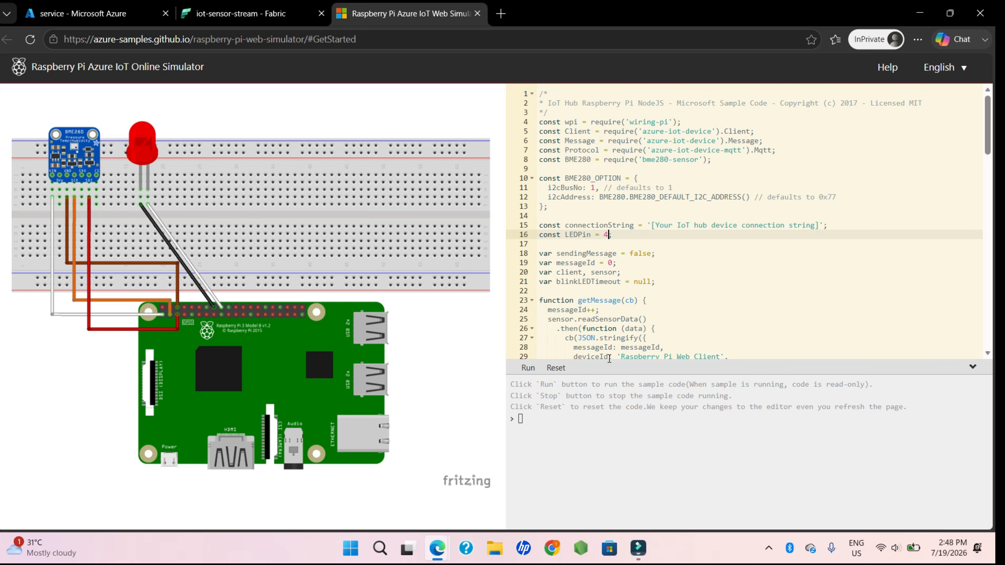
pyautogui.click(559, 422)
pyautogui.click(584, 418)
pyautogui.rightClick(685, 264)
pyautogui.click(665, 258)
pyautogui.scroll(-2, 664, 258)
pyautogui.scroll(2, 664, 258)
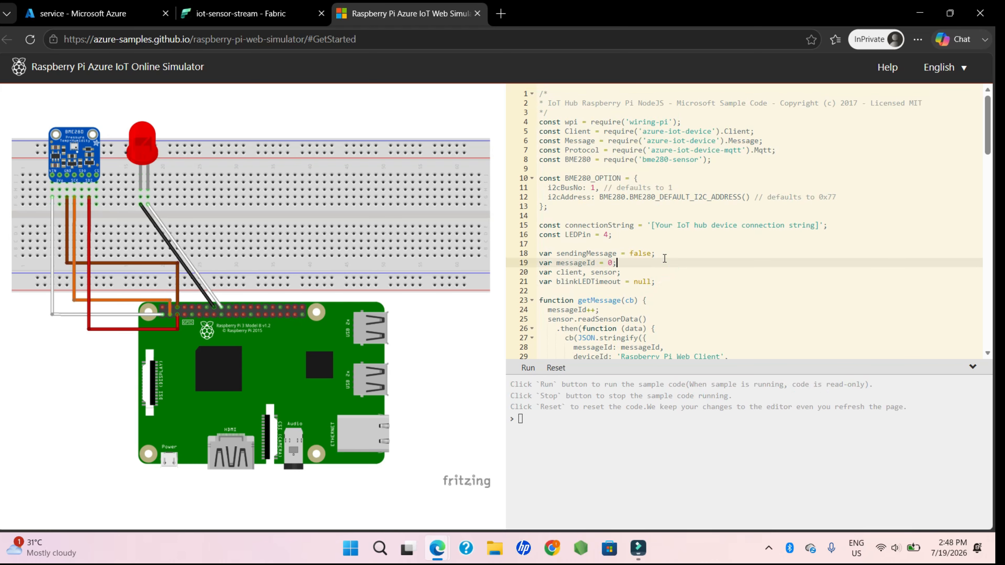
# - Delete the placeholder text inside the quotes of the connectionString constant on line 15 of the sample code
pyautogui.doubleClick(597, 225)
pyautogui.click(653, 225)
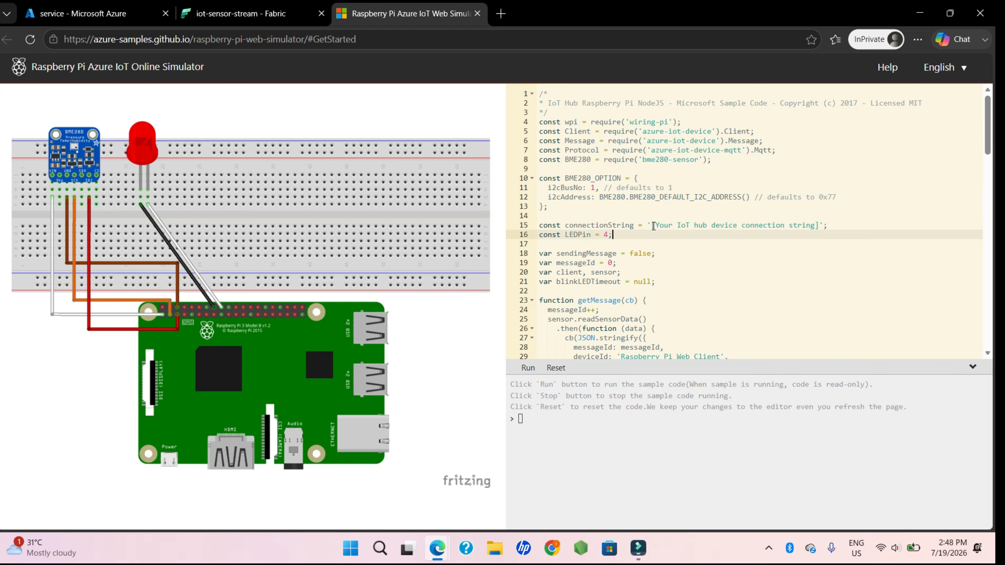
pyautogui.click(790, 225)
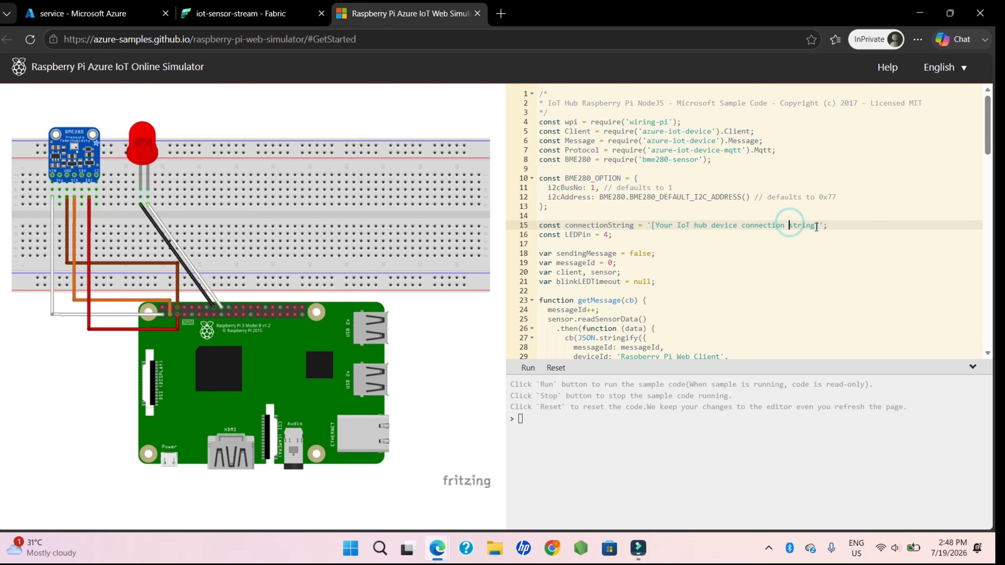
pyautogui.moveTo(817, 226); pyautogui.dragTo(652, 228)
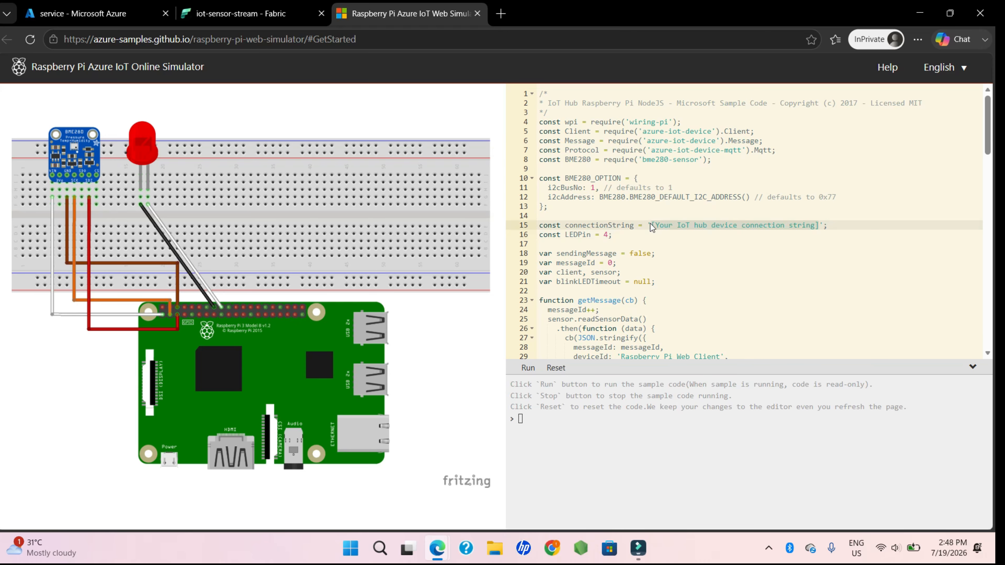
pyautogui.press('BackSpace')
pyautogui.click(680, 226)
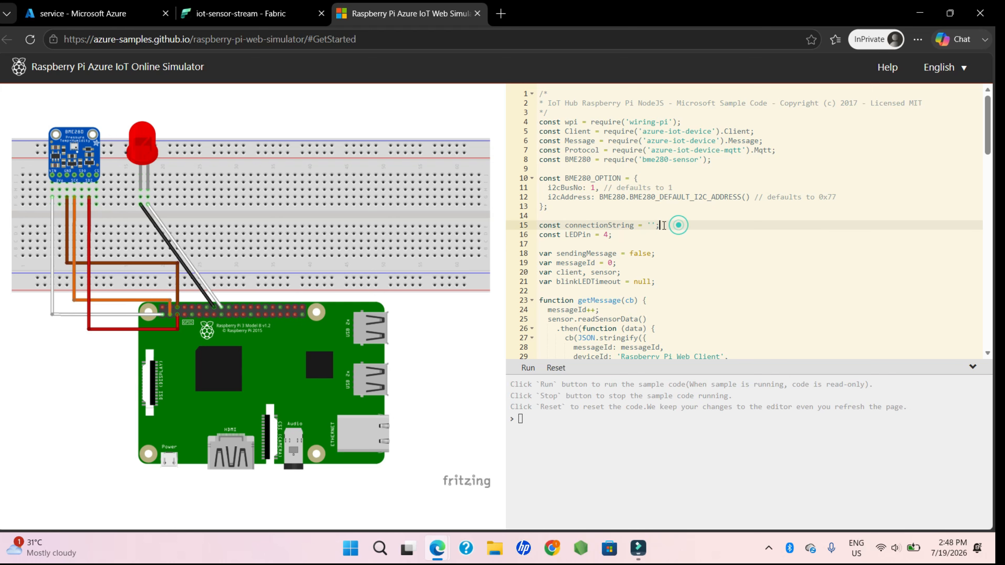
pyautogui.click(651, 226)
# - Open device-demo-iothub from the devices of iothub89 in the Azure portal and copy its primary connection string
pyautogui.click(93, 4)
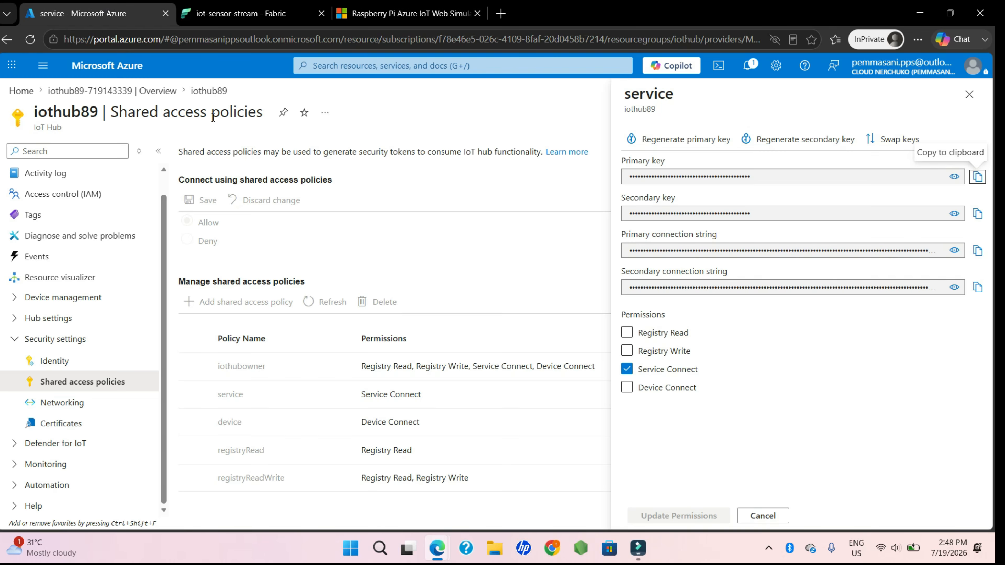
pyautogui.scroll(1, 48, 313)
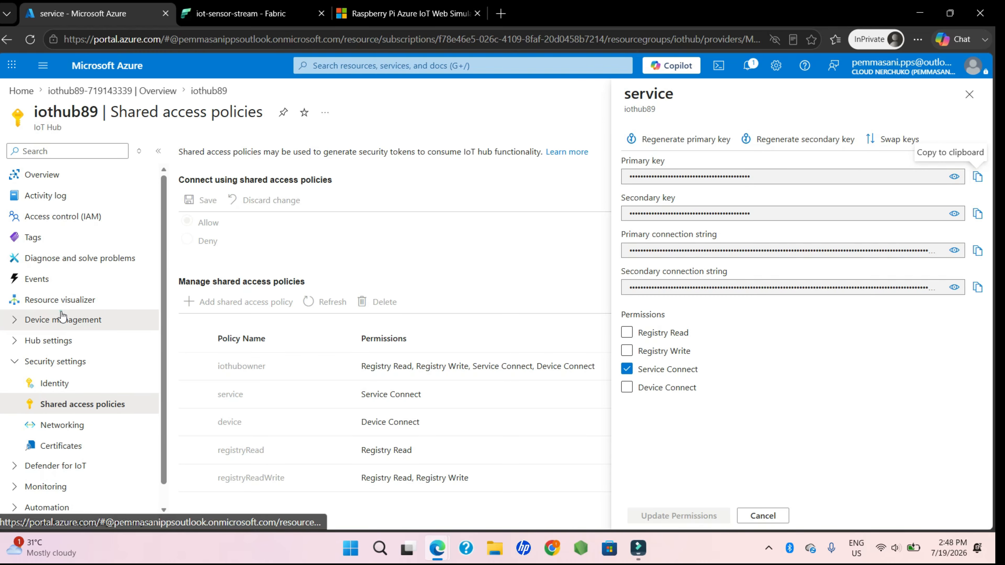
pyautogui.click(61, 312)
pyautogui.click(69, 343)
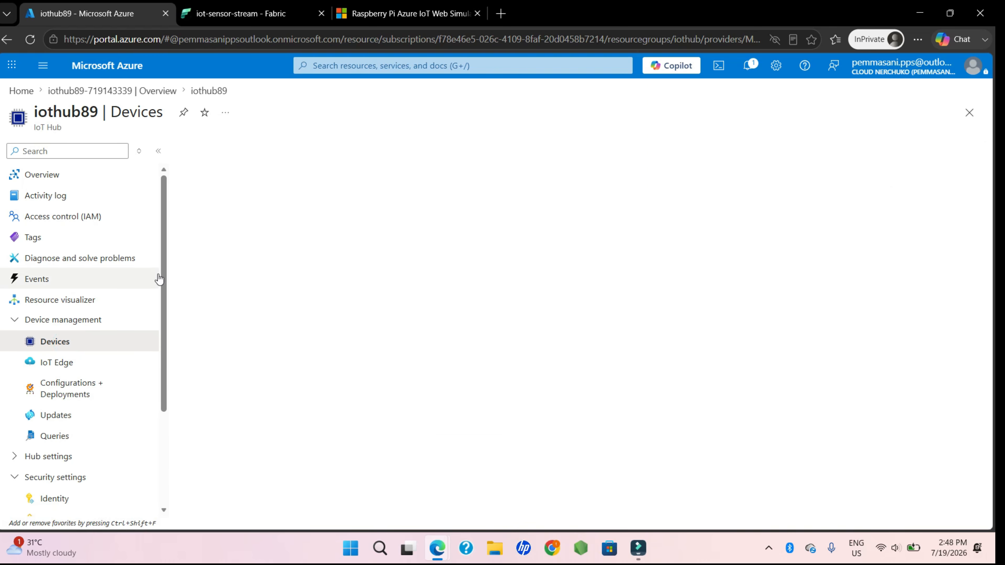
pyautogui.scroll(-1, 163, 276)
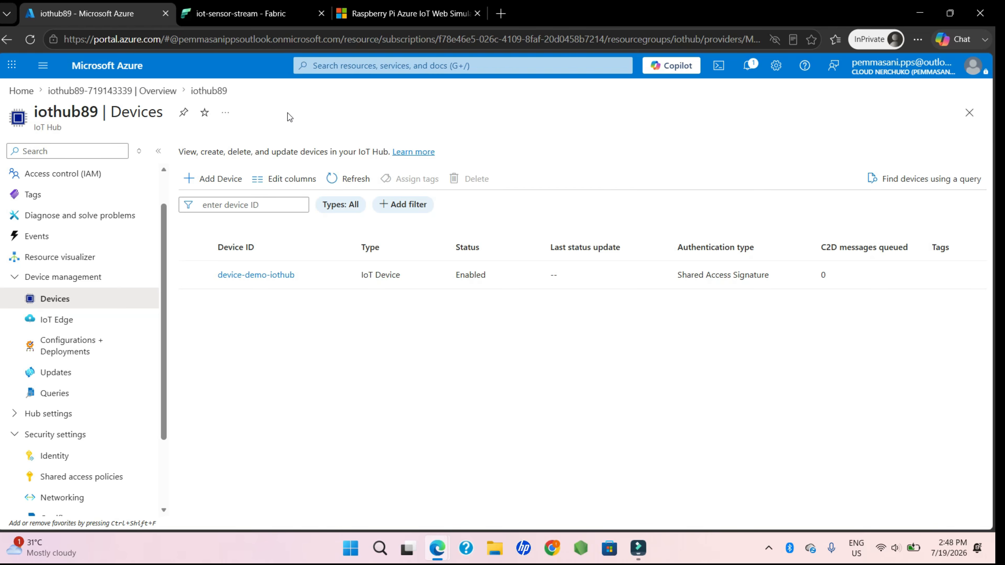
pyautogui.click(274, 275)
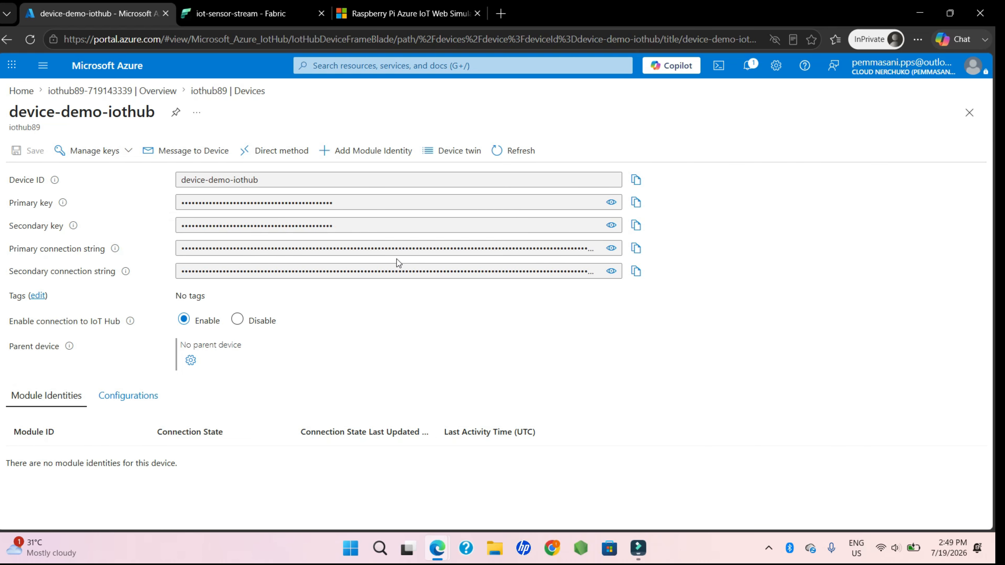
pyautogui.click(636, 249)
# - Paste the device connection string between the quotes of the simulator's connectionString constant and run the sample code
pyautogui.click(283, 11)
pyautogui.click(394, 12)
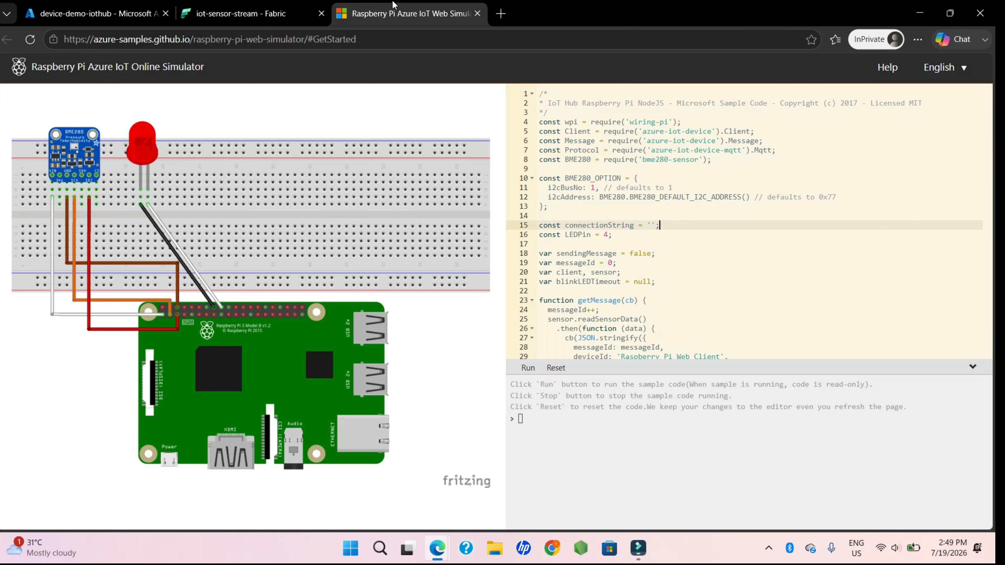
pyautogui.click(651, 224)
pyautogui.hotkey('ctrl', 'v')
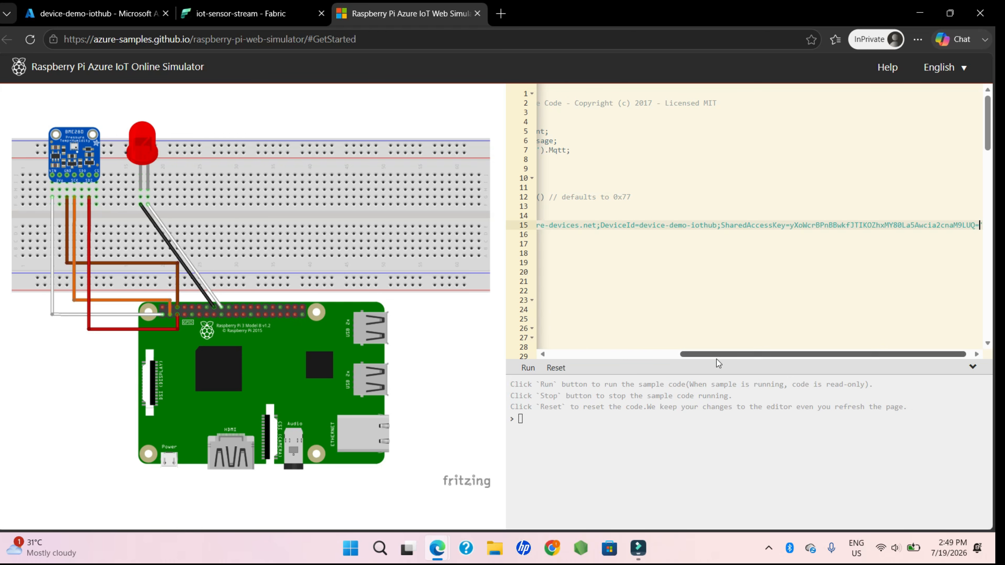
pyautogui.hscroll(-10, 712, 356)
pyautogui.click(687, 265)
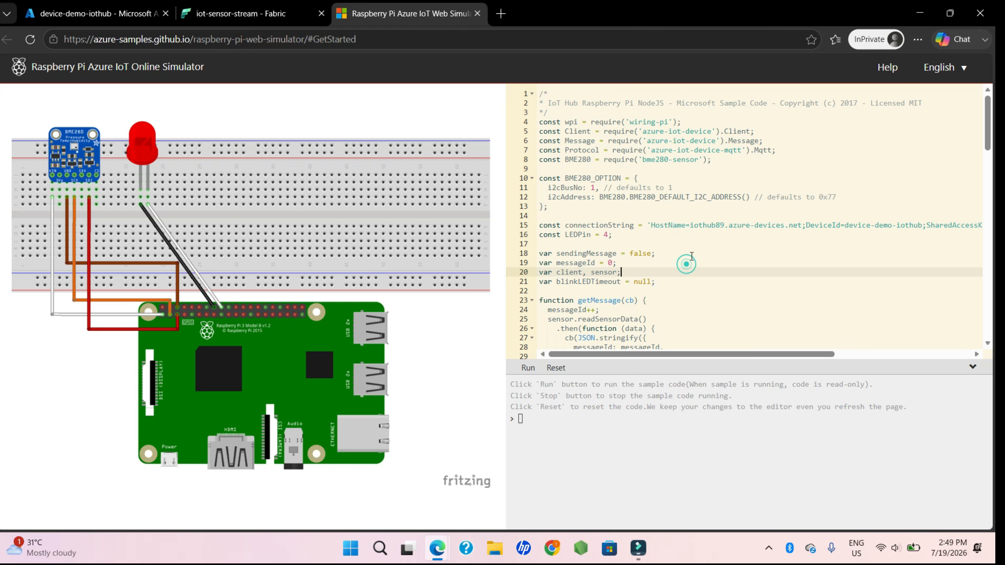
pyautogui.click(528, 367)
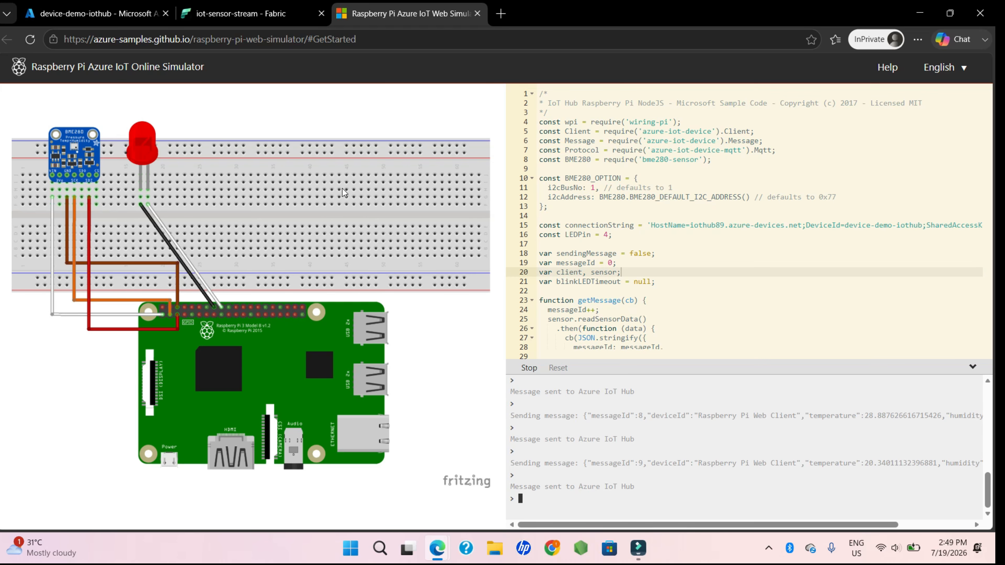
# - Switch to the Fabric eventstream, refresh the data preview of the azure-iot-hub source, and enlarge the preview pane slightly
pyautogui.click(271, 5)
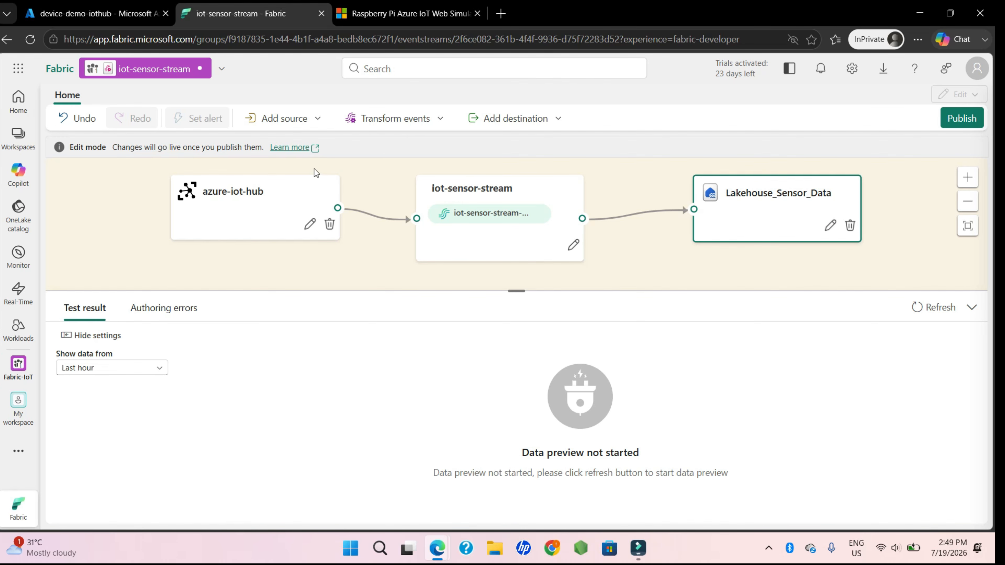
pyautogui.click(142, 207)
pyautogui.moveTo(518, 291); pyautogui.dragTo(518, 277)
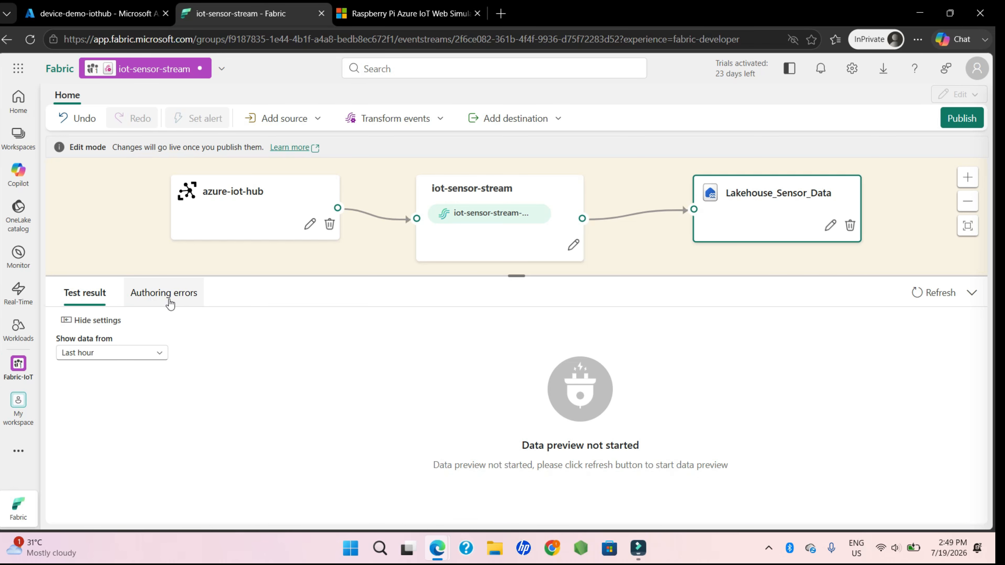
pyautogui.click(171, 303)
pyautogui.click(93, 295)
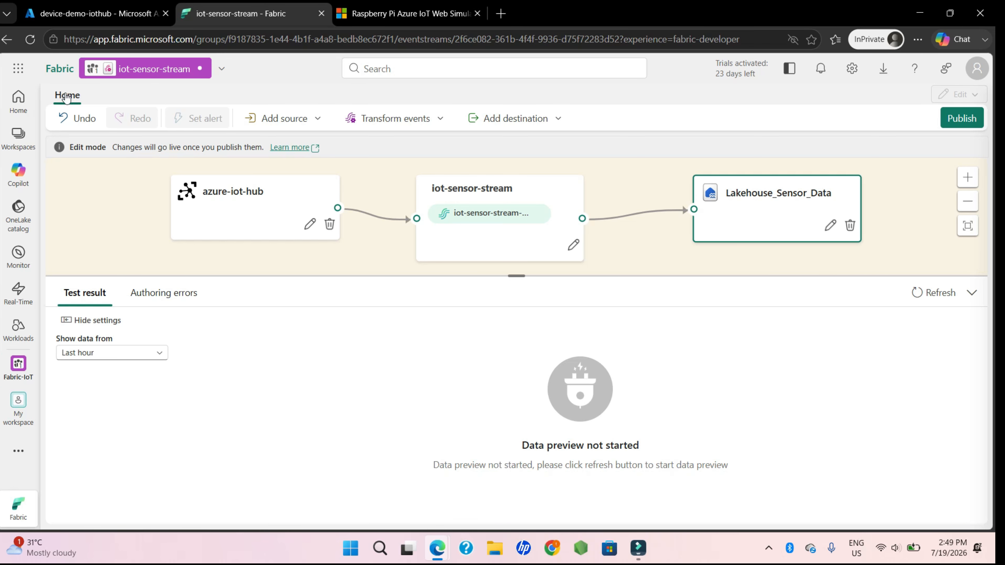
pyautogui.click(313, 209)
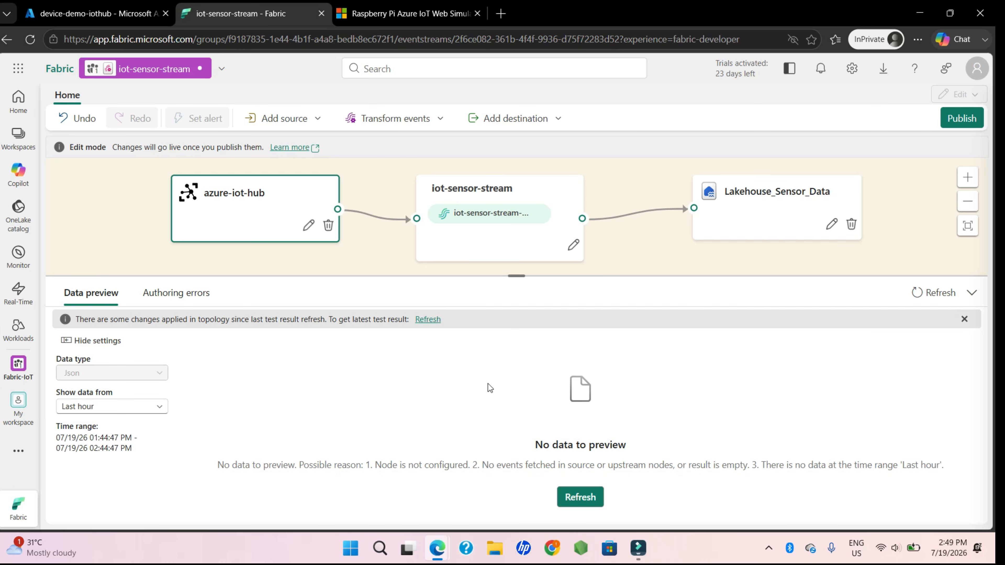
pyautogui.click(582, 494)
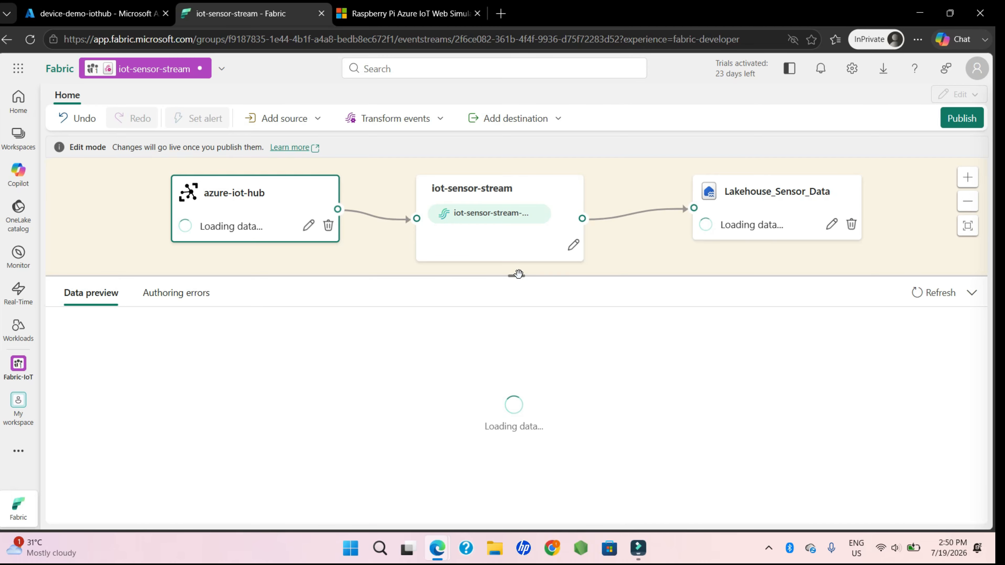
pyautogui.moveTo(519, 274); pyautogui.dragTo(524, 249)
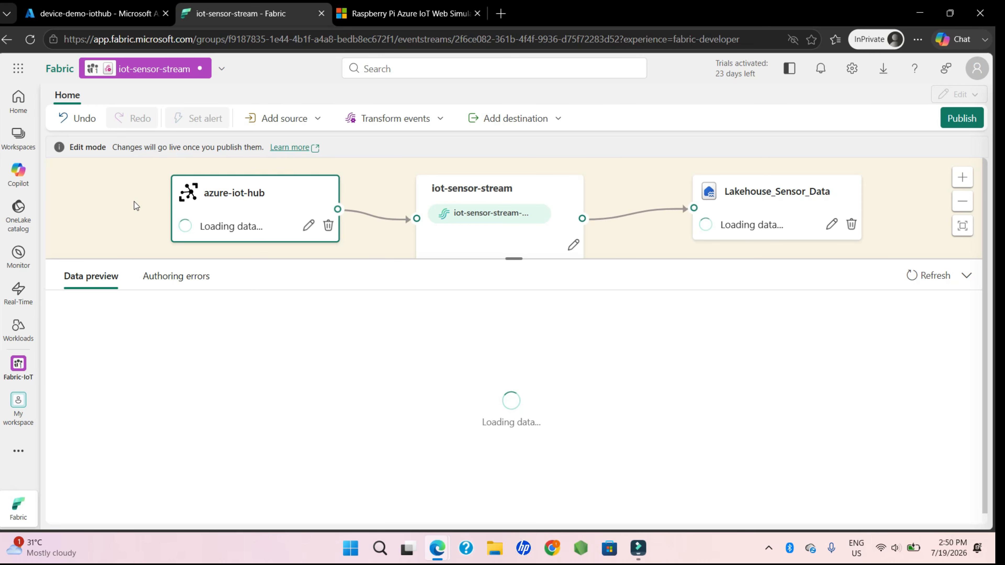
pyautogui.moveTo(135, 201); pyautogui.dragTo(127, 193)
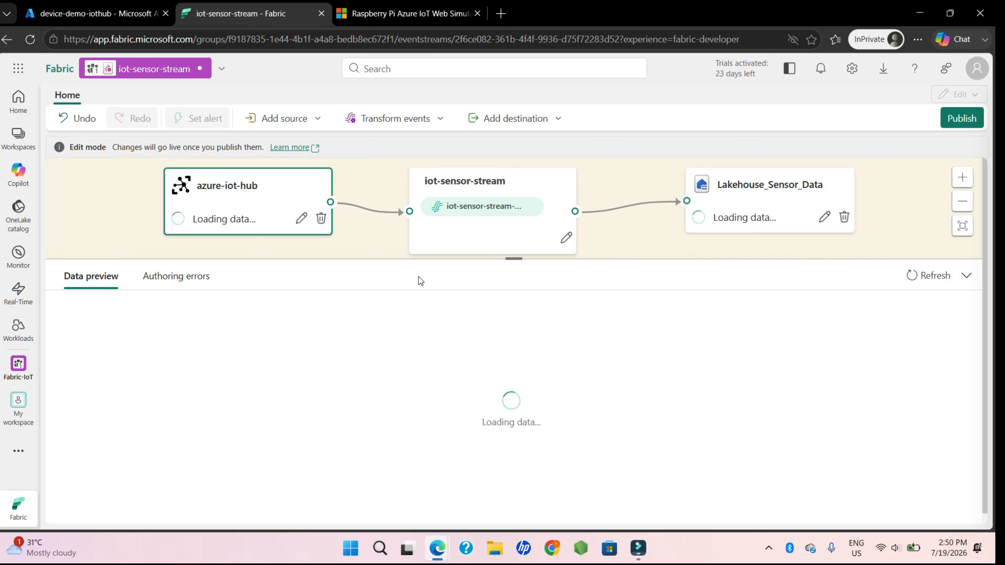
pyautogui.click(512, 258)
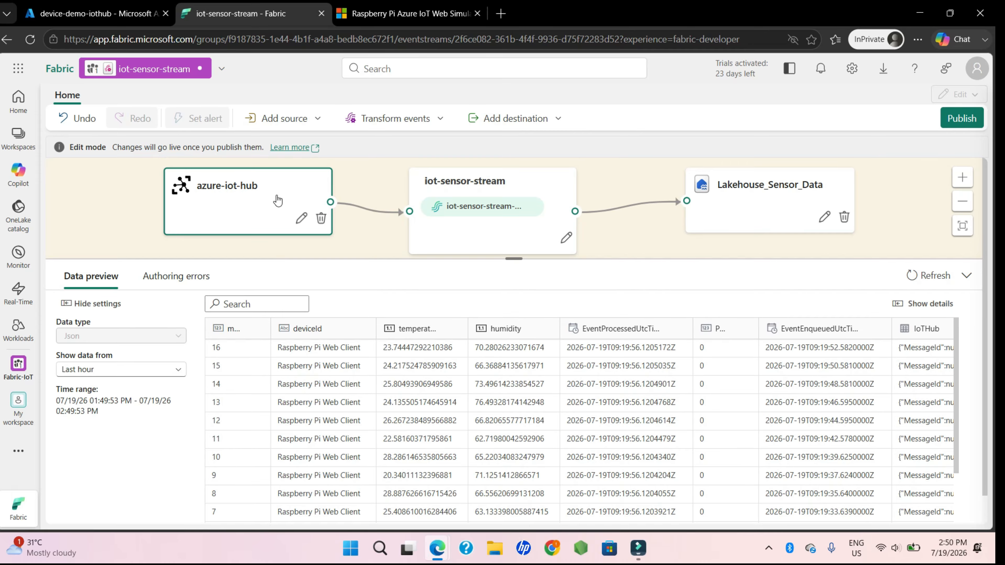
# - Review the test results of the iot-sensor-stream node and the Lakehouse_Sensor_Data destination, keeping the last-hour time range
pyautogui.click(459, 221)
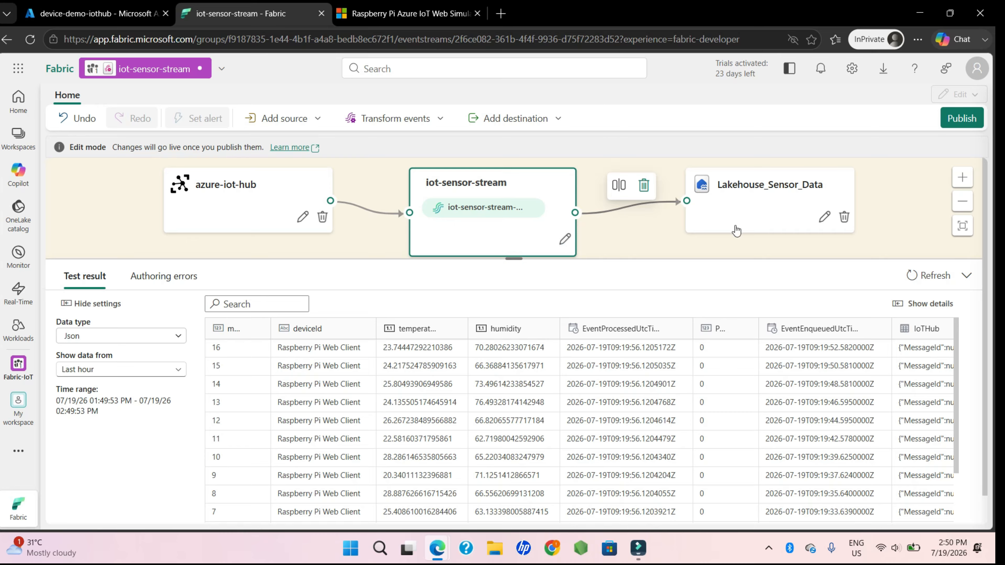
pyautogui.click(760, 214)
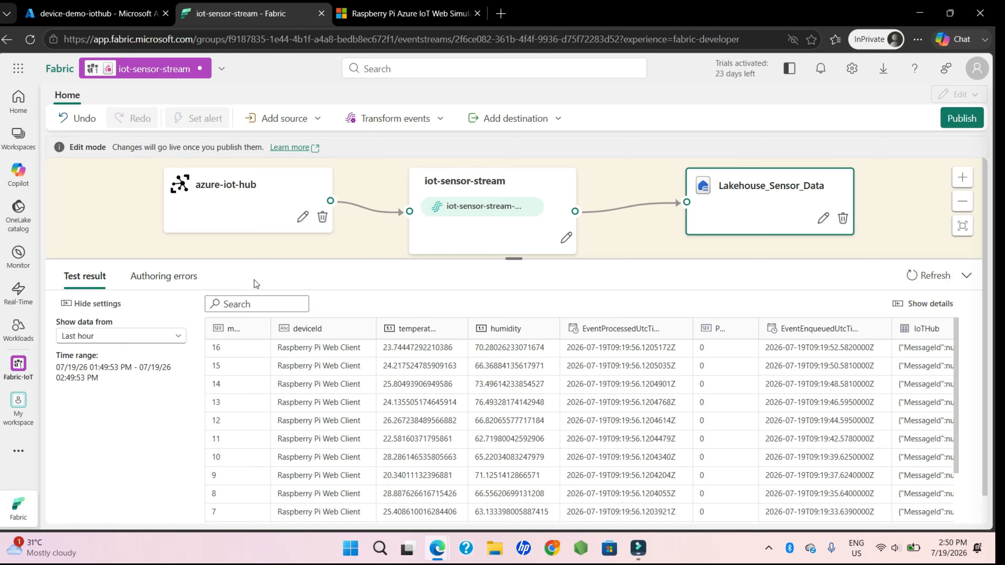
pyautogui.click(126, 336)
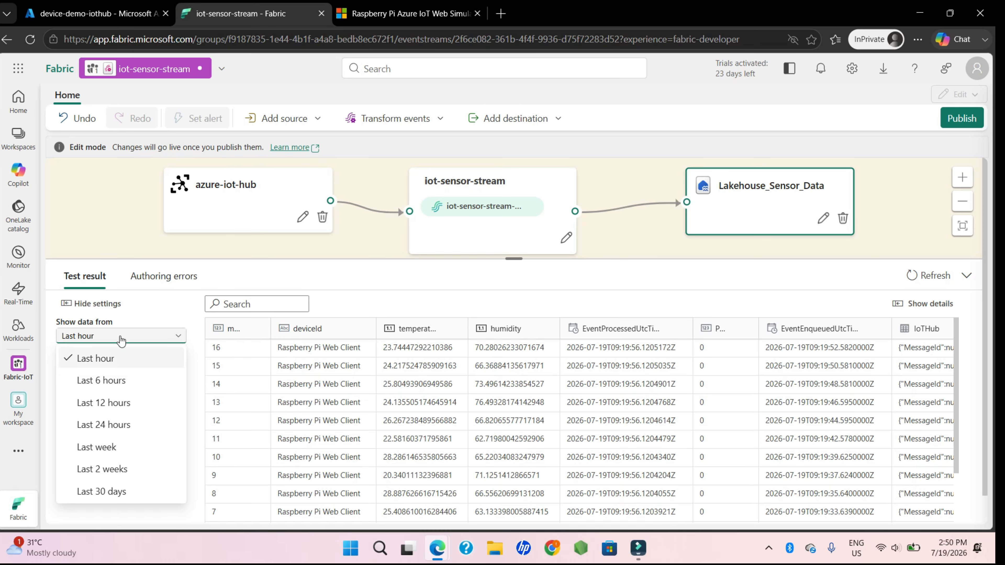
pyautogui.click(144, 299)
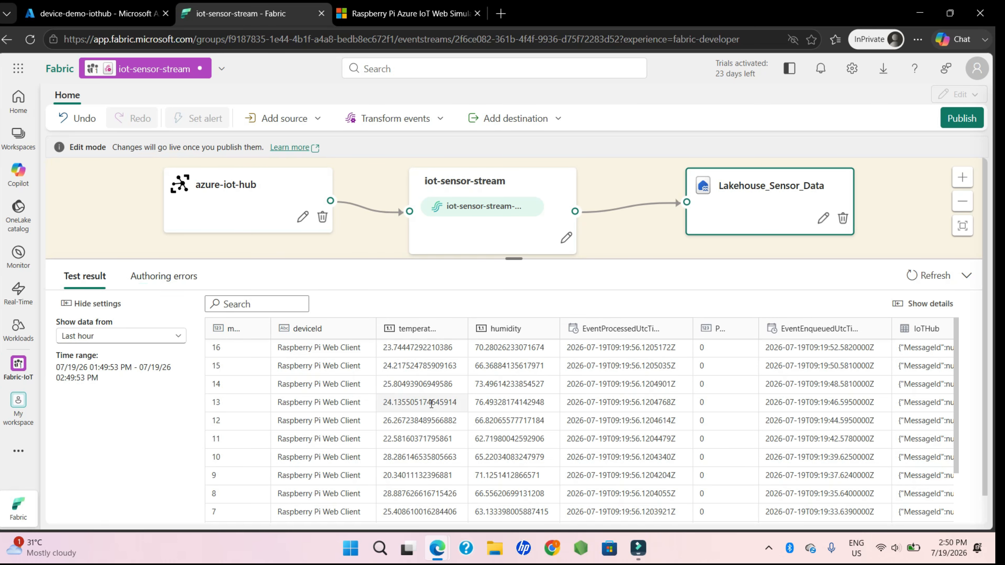
pyautogui.hscroll(3, 415, 402)
pyautogui.hscroll(5, 416, 401)
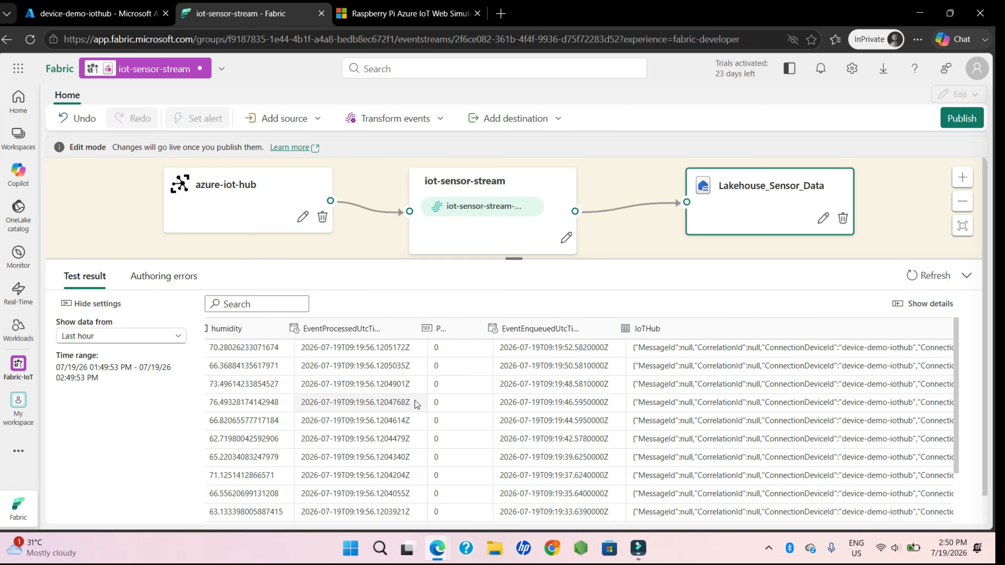
pyautogui.hscroll(-10, 416, 401)
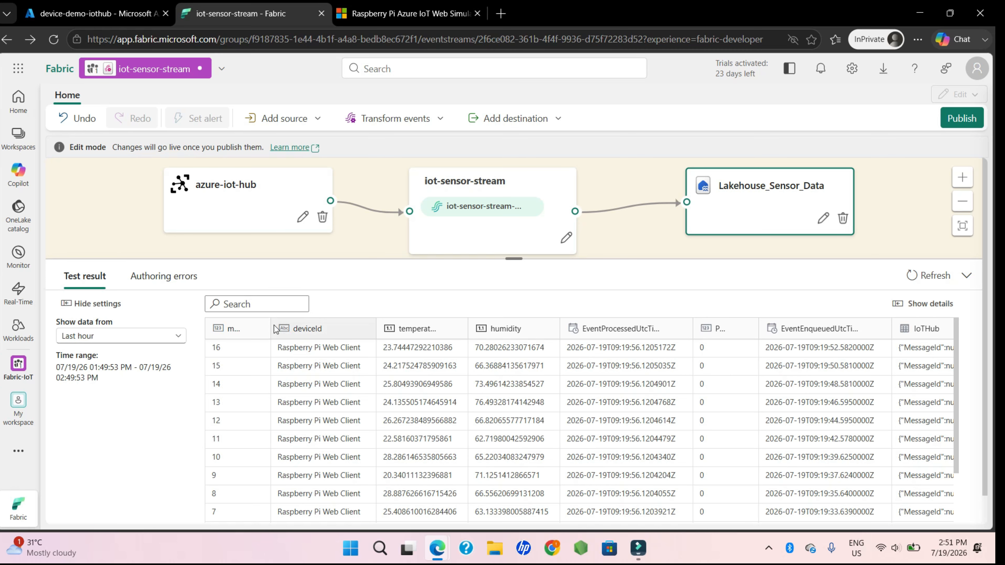
# - Widen the messageId and EventEnqueuedUtcTime columns of the Lakehouse_Sensor_Data test result and examine the columns across to IoTHub
pyautogui.moveTo(271, 328); pyautogui.dragTo(346, 329)
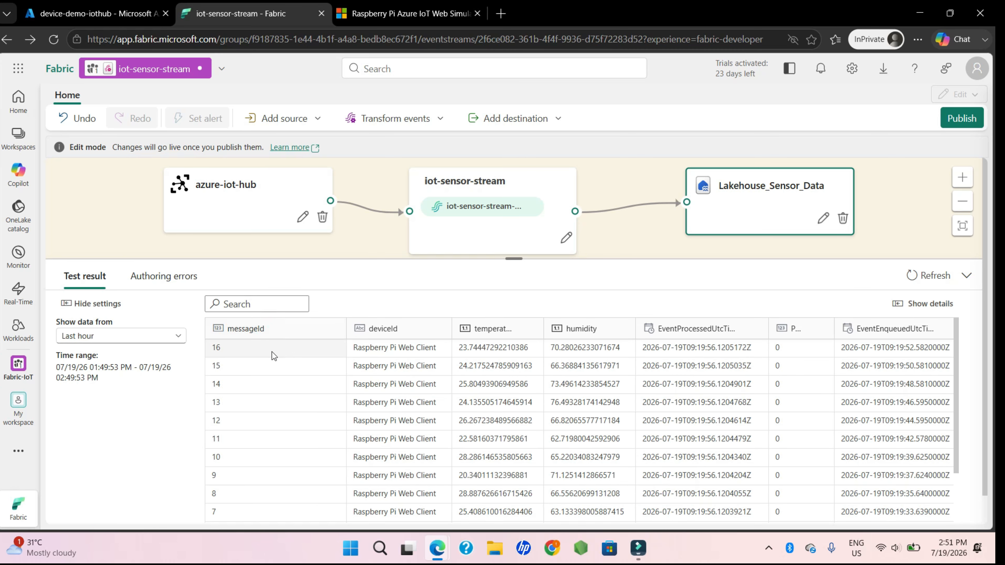
pyautogui.hscroll(2, 439, 390)
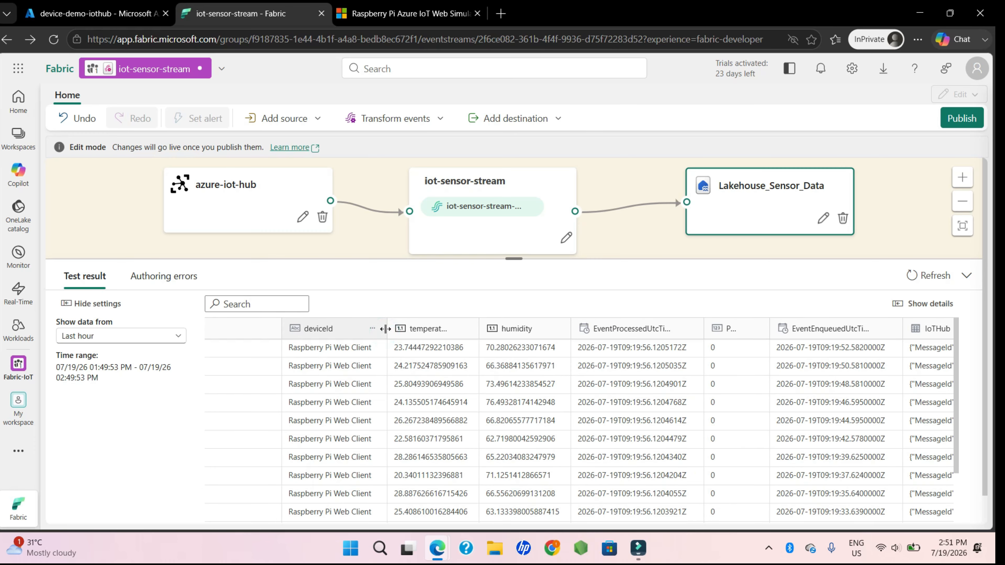
pyautogui.moveTo(384, 332); pyautogui.dragTo(387, 332)
pyautogui.hscroll(1, 340, 437)
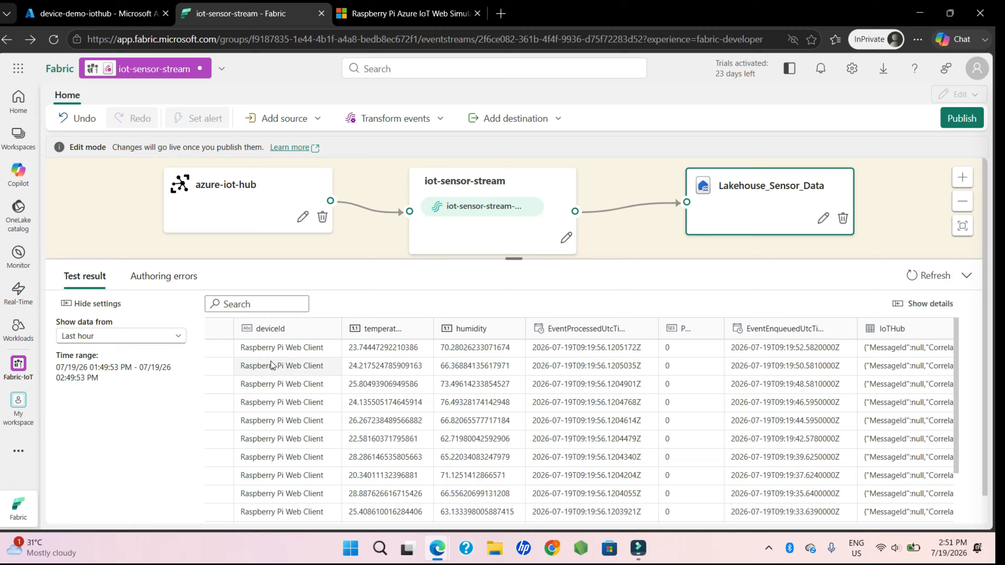
pyautogui.hscroll(1, 360, 383)
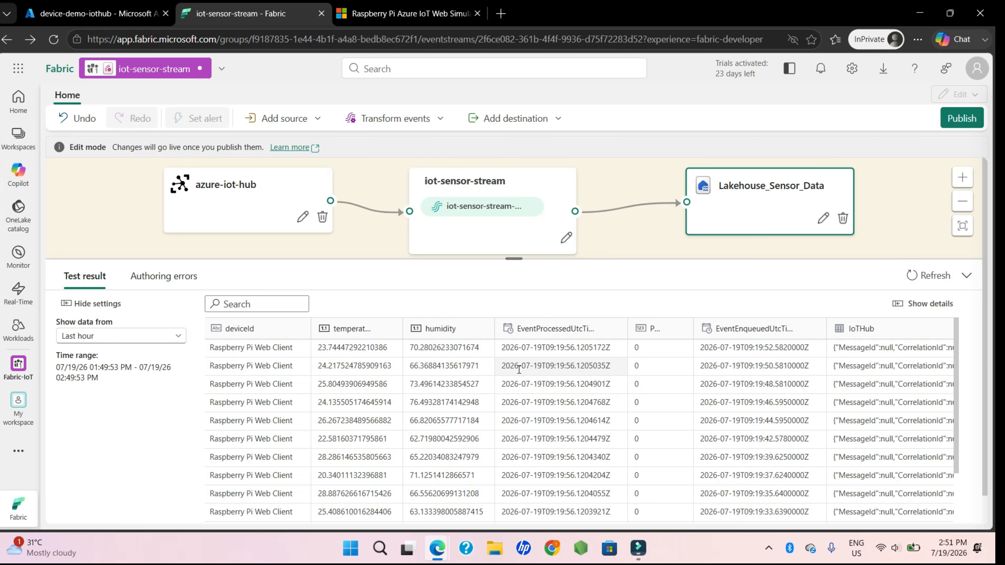
pyautogui.hscroll(5, 519, 369)
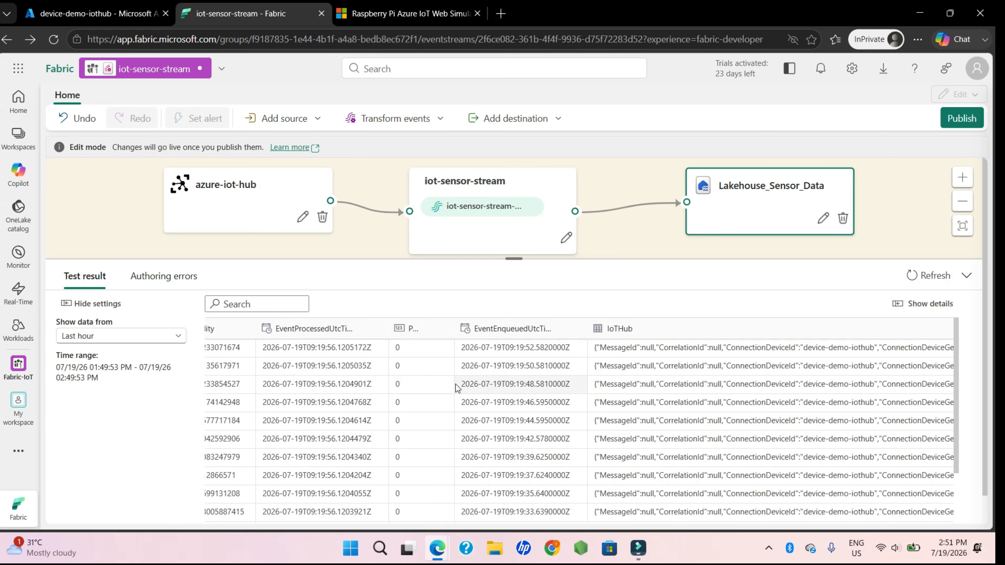
pyautogui.hscroll(2, 456, 387)
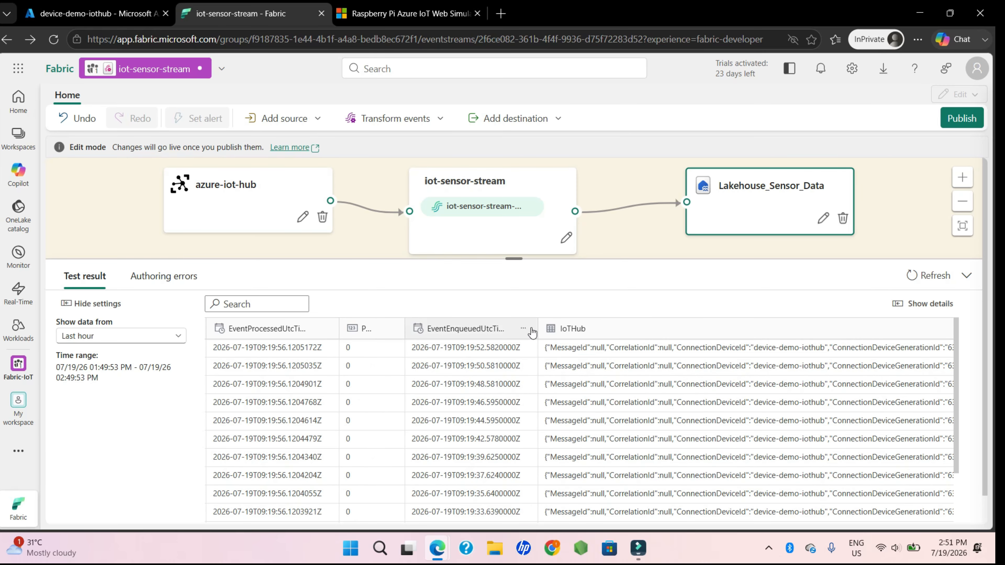
pyautogui.moveTo(537, 325); pyautogui.dragTo(576, 325)
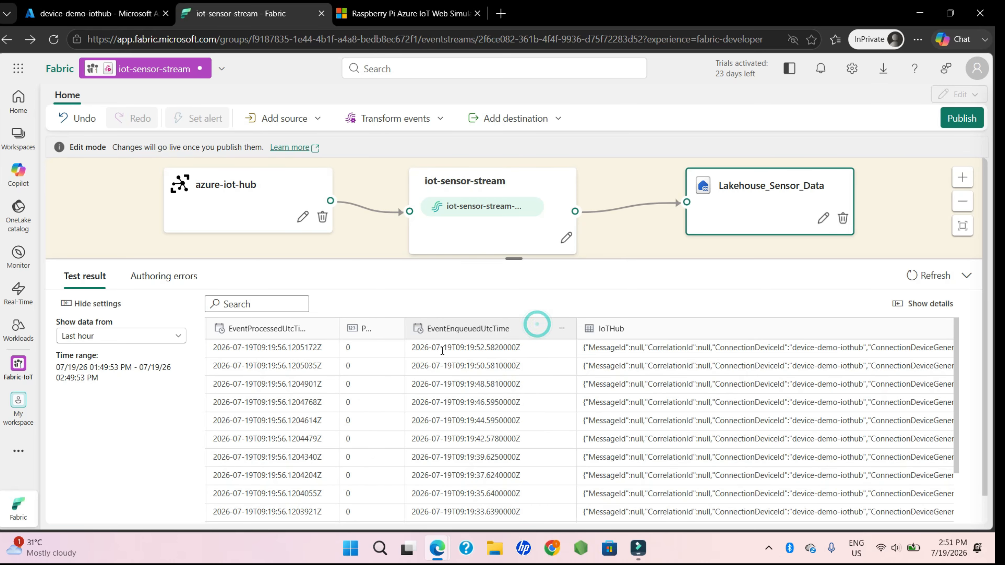
# - Examine the Lakehouse_Sensor_Data test result from the deviceId, temperature and humidity columns across to the IoTHub column
pyautogui.hscroll(8, 498, 392)
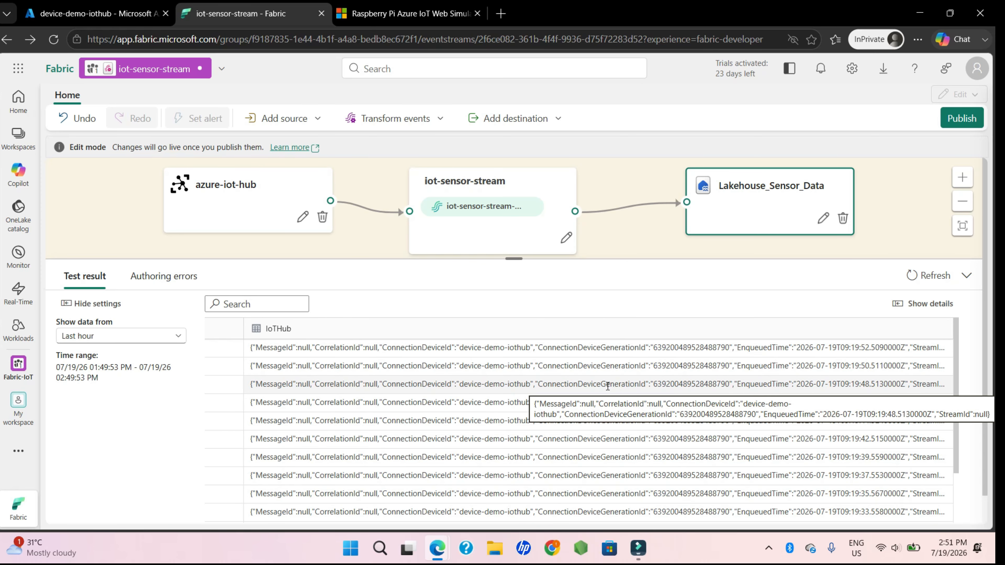
pyautogui.hscroll(-8, 515, 384)
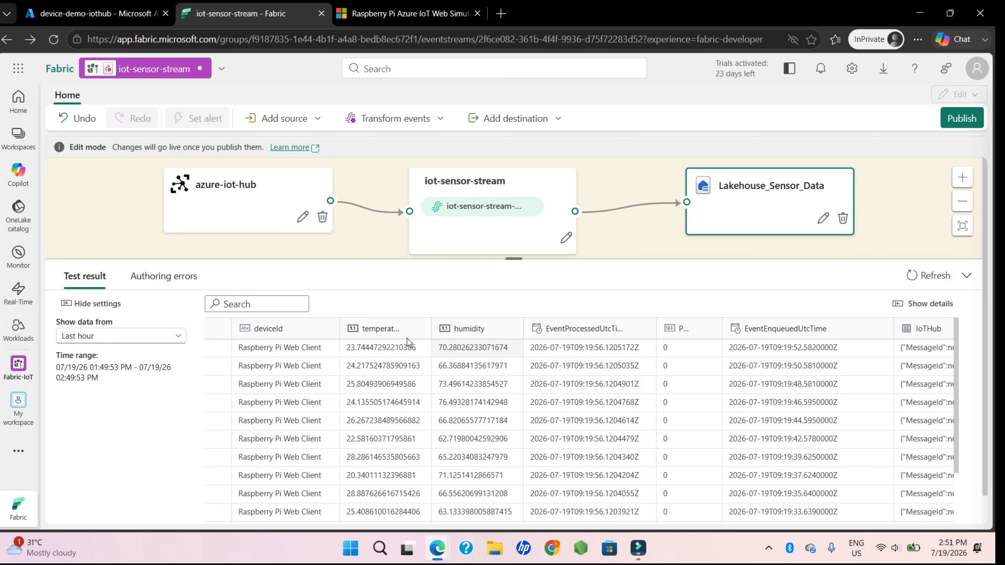
pyautogui.hscroll(8, 657, 386)
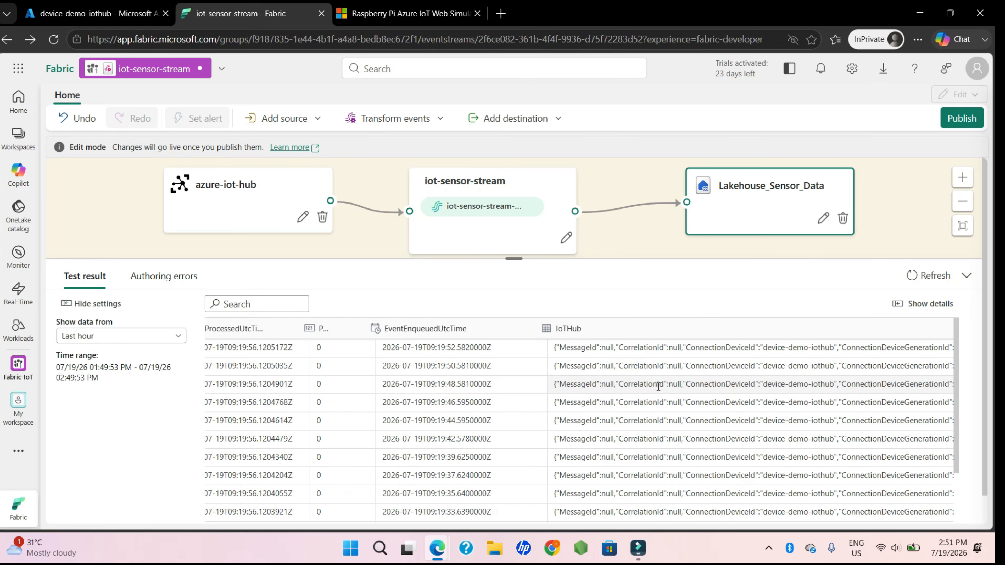
pyautogui.hscroll(-8, 658, 385)
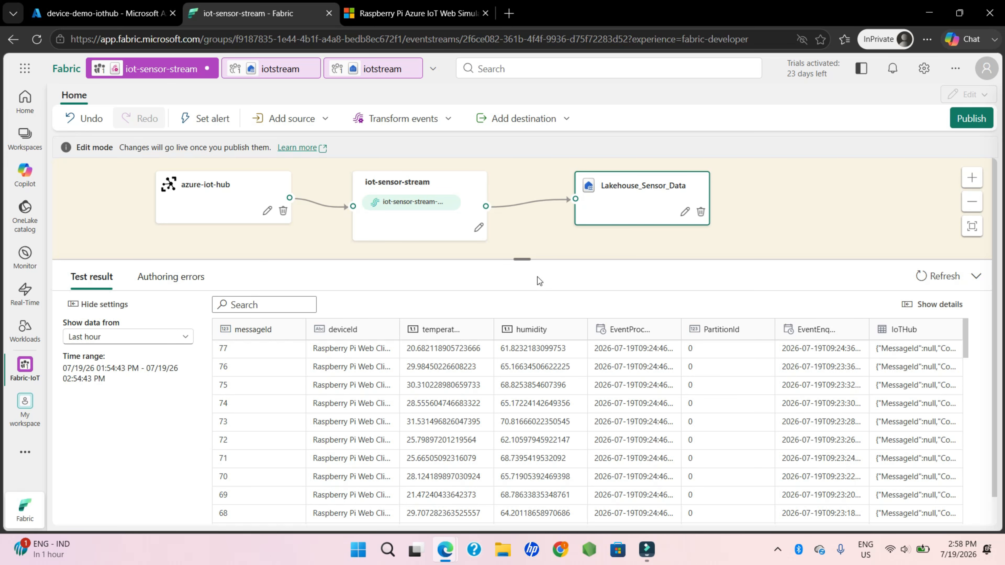
# - Publish the iot-sensor-stream eventstream, dismiss the notification, and stay in the Live view
pyautogui.click(518, 260)
pyautogui.moveTo(134, 191); pyautogui.dragTo(135, 210)
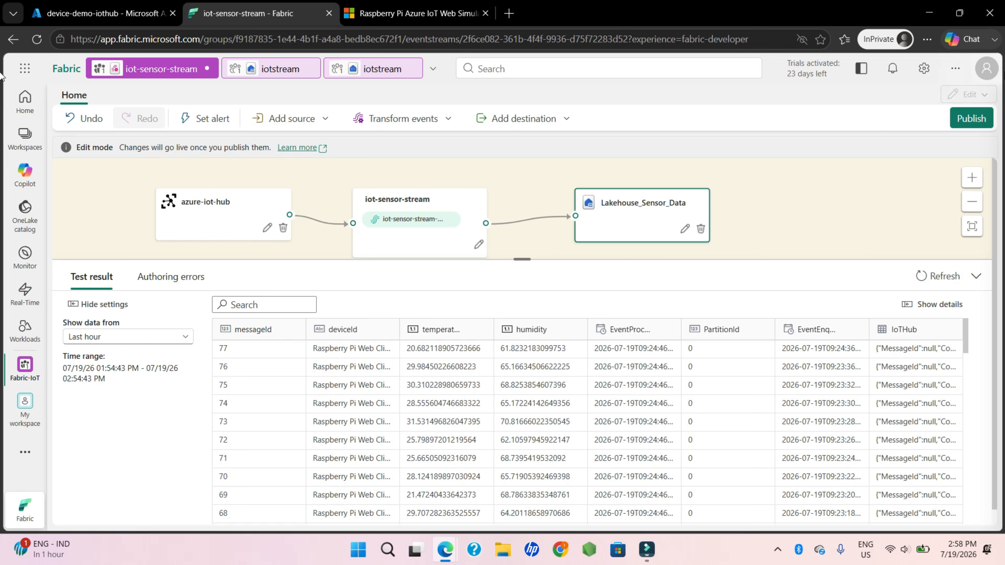
pyautogui.click(963, 120)
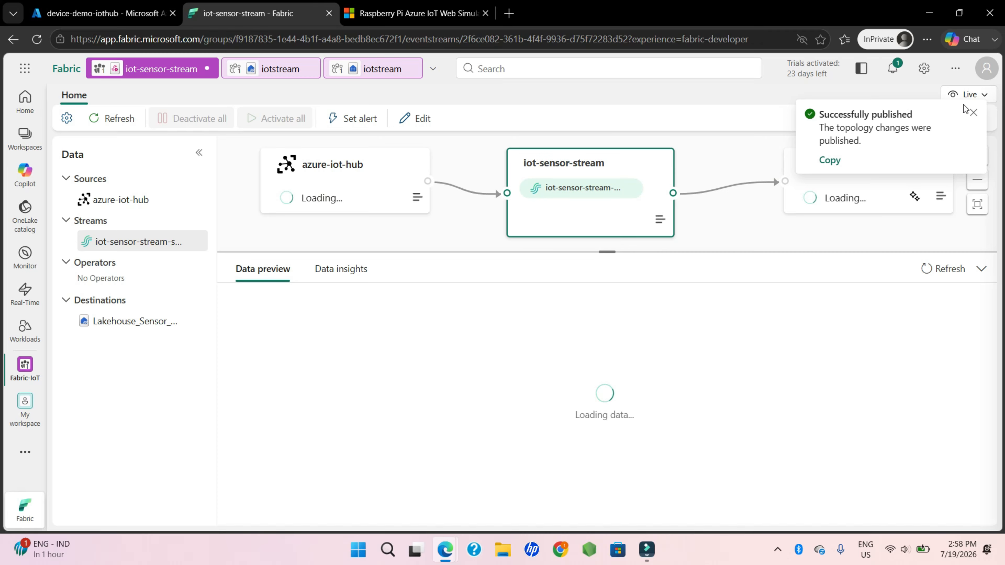
pyautogui.click(973, 114)
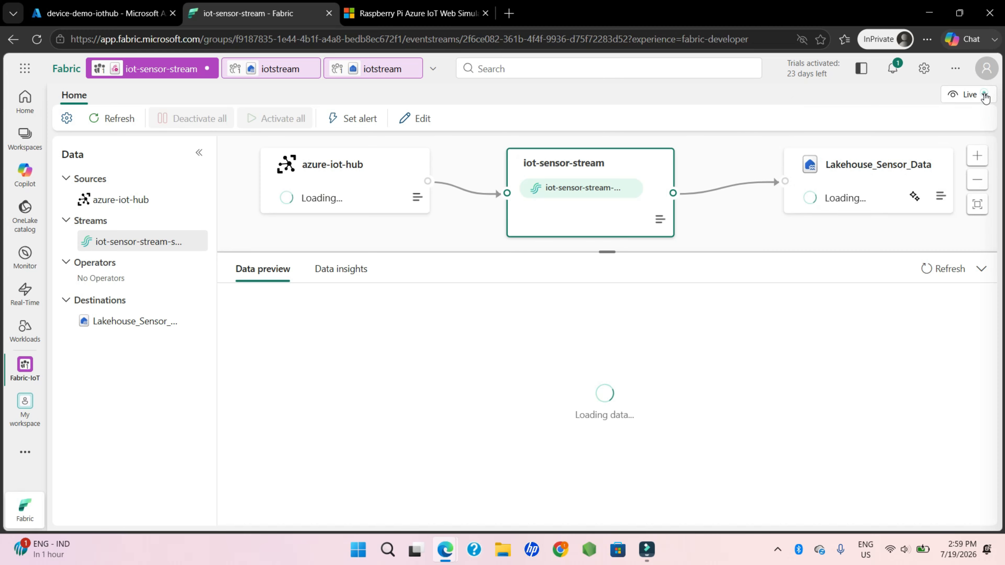
pyautogui.click(968, 94)
pyautogui.click(820, 113)
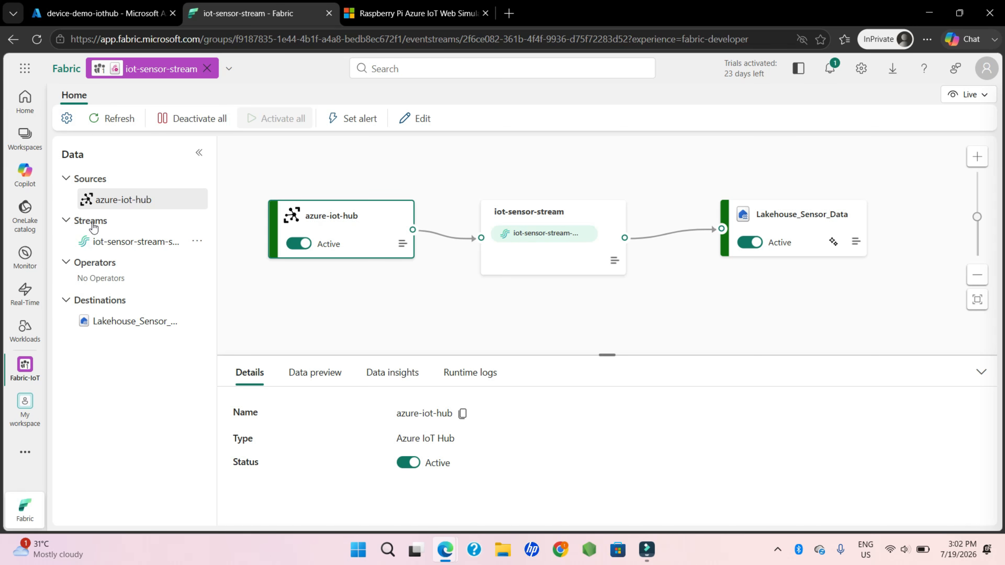
# - Open the iotdata table of the iotstream lakehouse in the Fabric-IoT workspace, keeping Table view
pyautogui.click(20, 151)
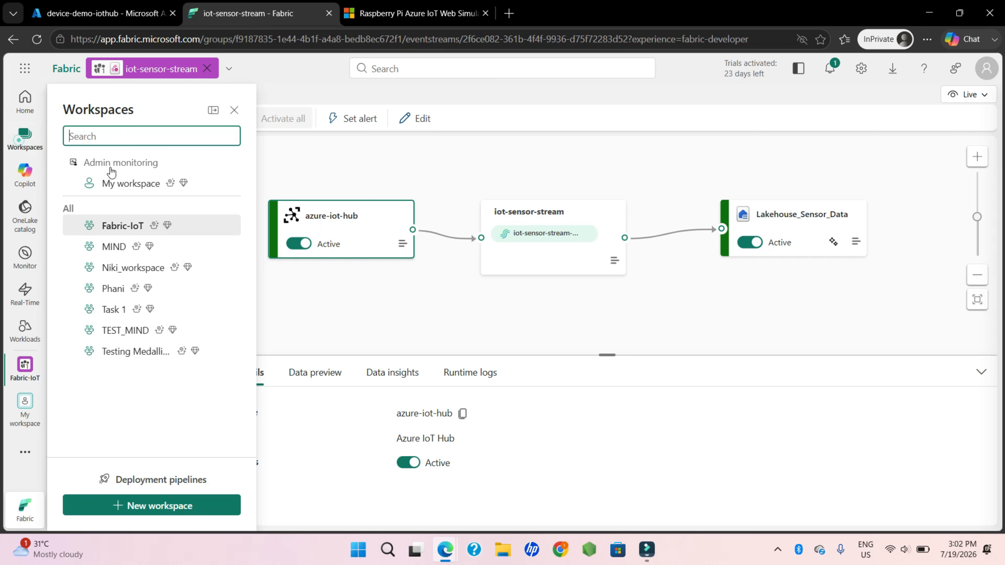
pyautogui.click(133, 229)
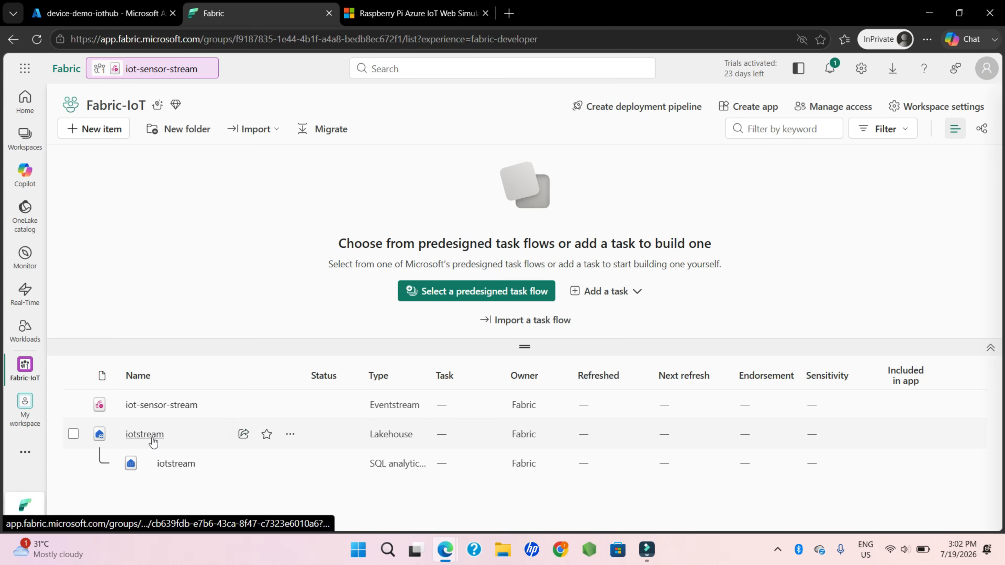
pyautogui.click(145, 434)
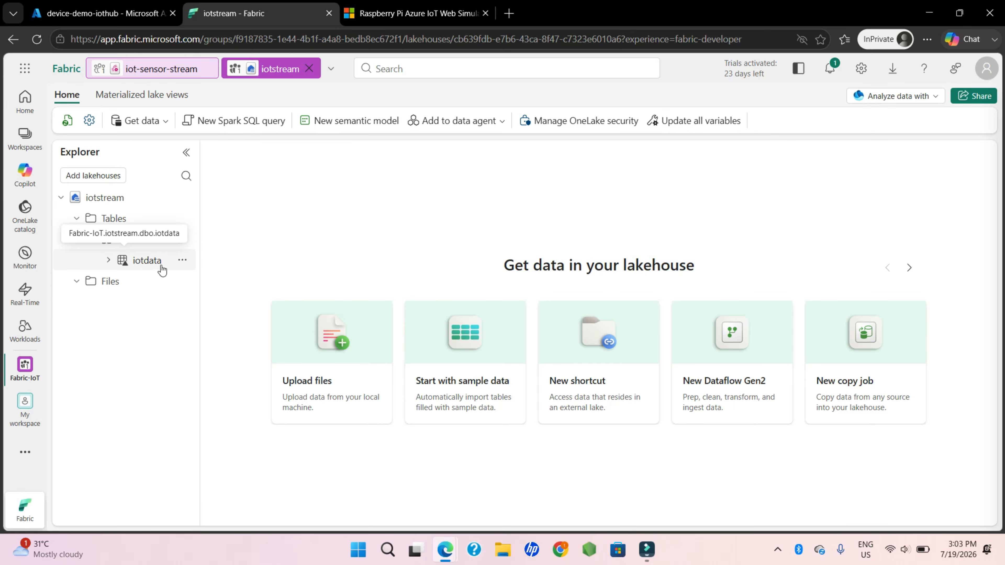
pyautogui.click(139, 260)
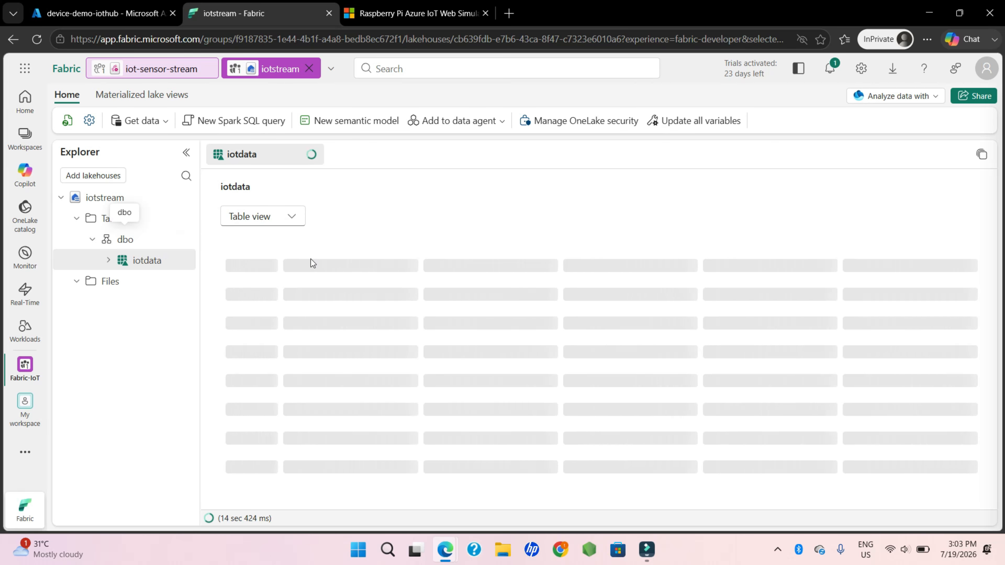
pyautogui.click(298, 222)
pyautogui.click(361, 215)
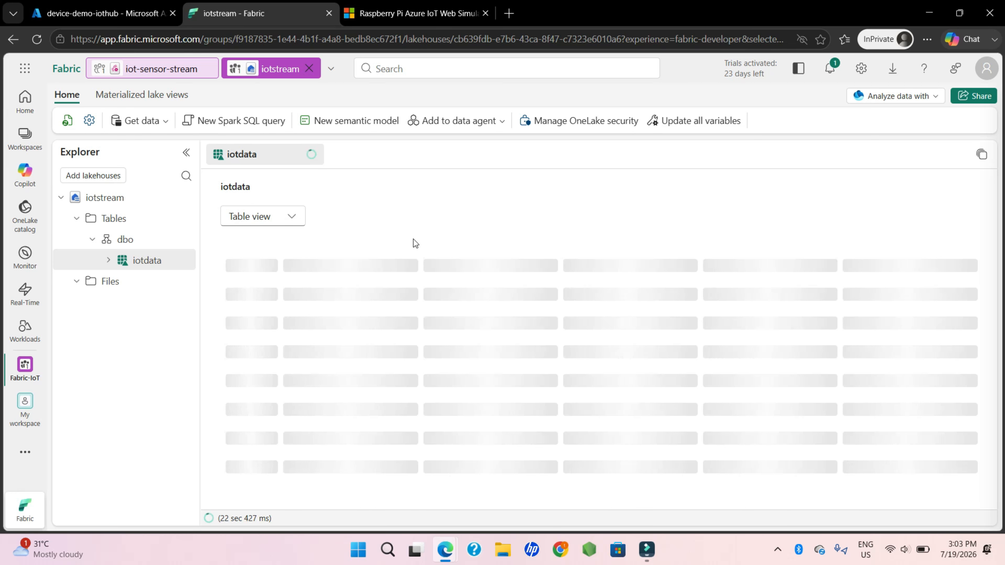
pyautogui.click(292, 216)
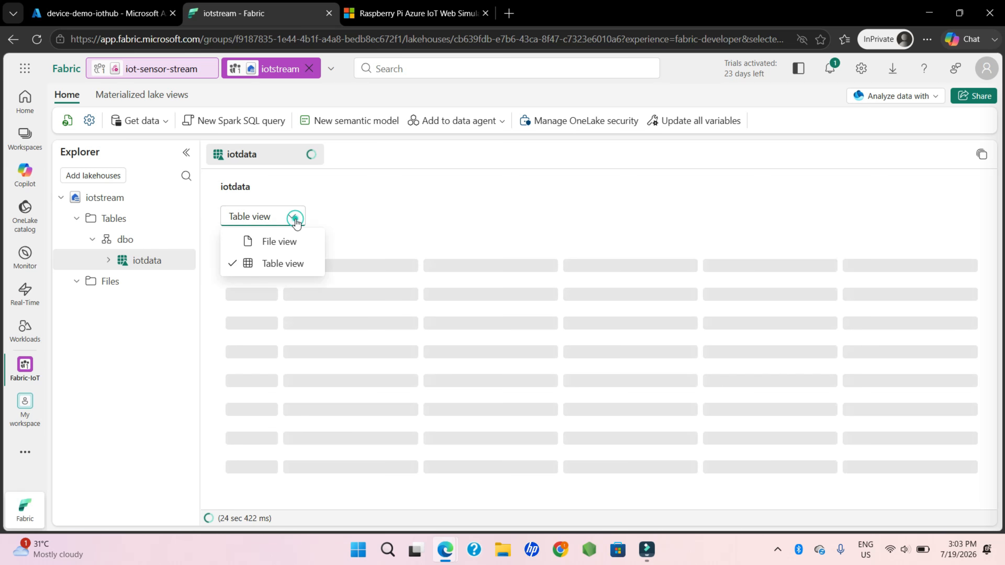
pyautogui.click(325, 216)
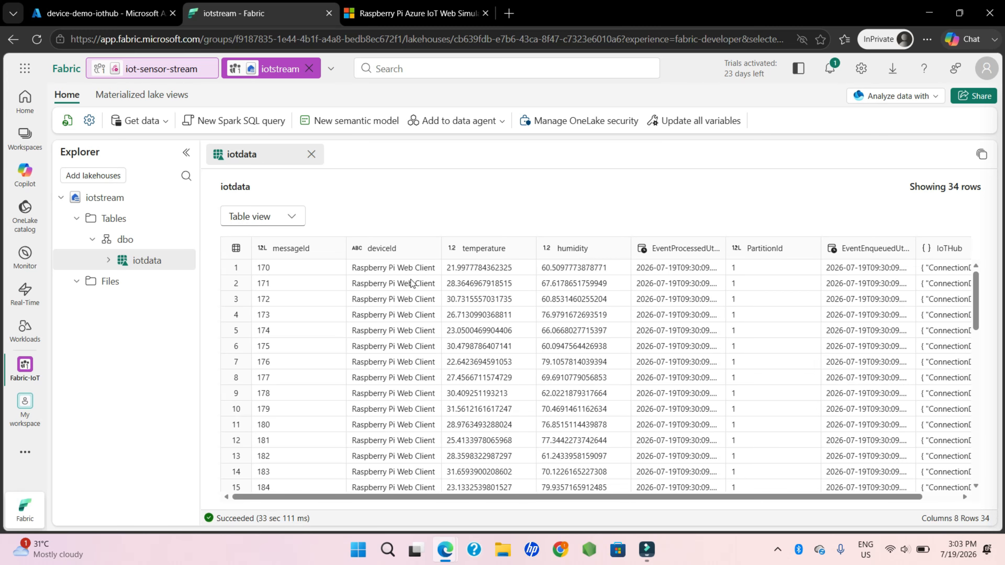
# - Review the iotdata table rows and check them against the message log of the Raspberry Pi simulator
pyautogui.scroll(-1, 415, 335)
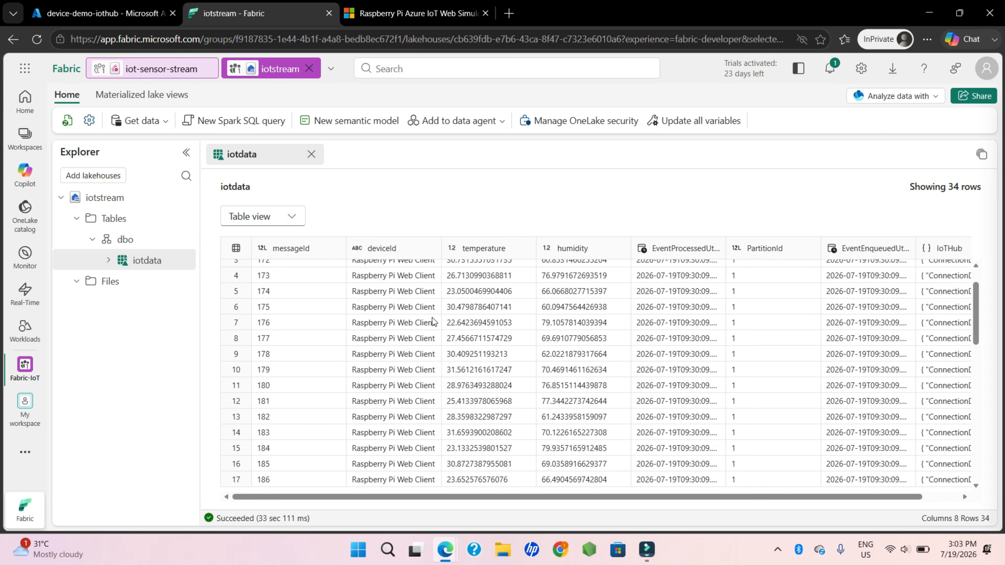
pyautogui.scroll(1, 432, 322)
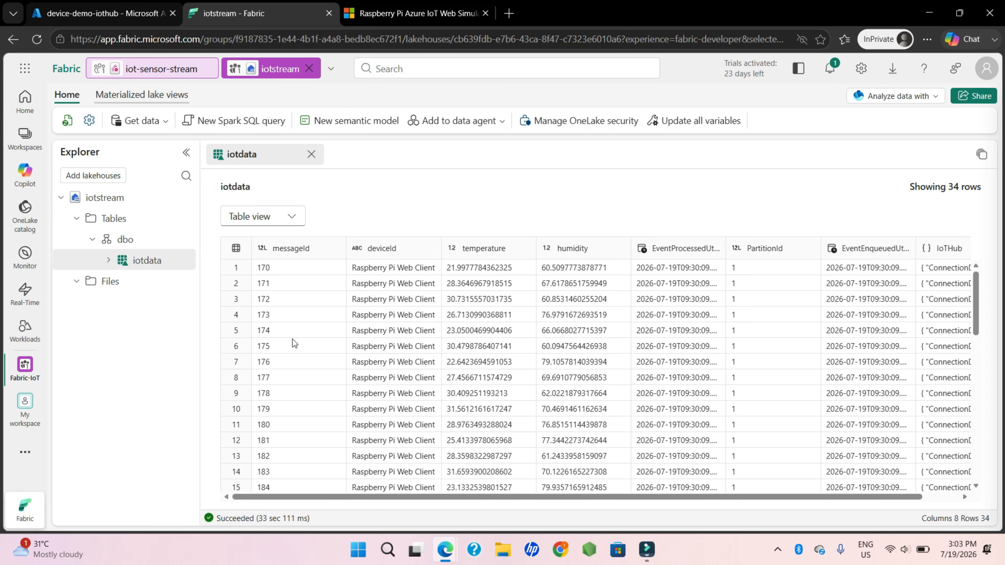
pyautogui.click(383, 5)
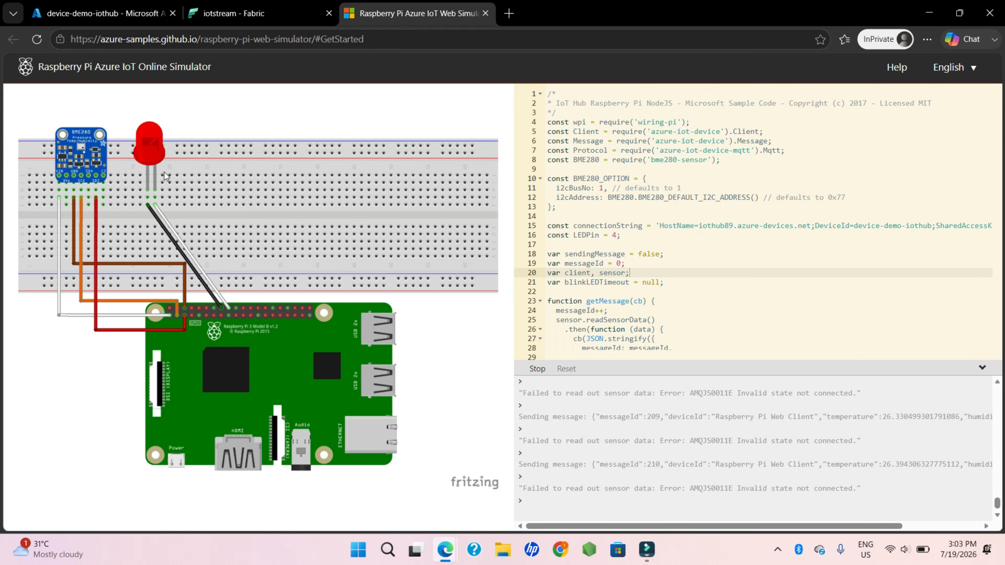
pyautogui.click(248, 14)
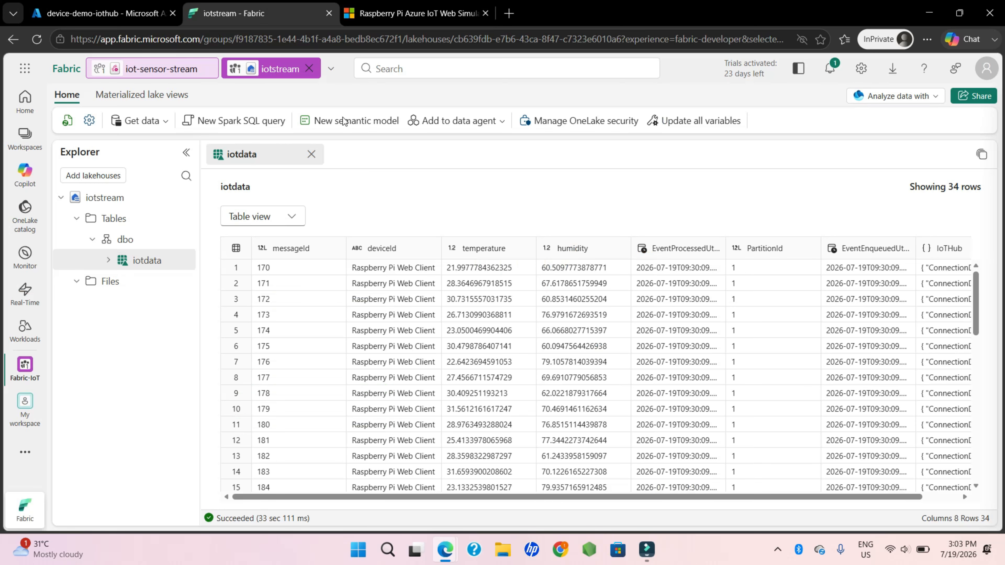
pyautogui.scroll(-1, 367, 362)
pyautogui.scroll(1, 368, 362)
# - Switch to the Raspberry Pi simulator, stop the running sample, and run it again to resend messages to Azure IoT Hub
pyautogui.click(399, 15)
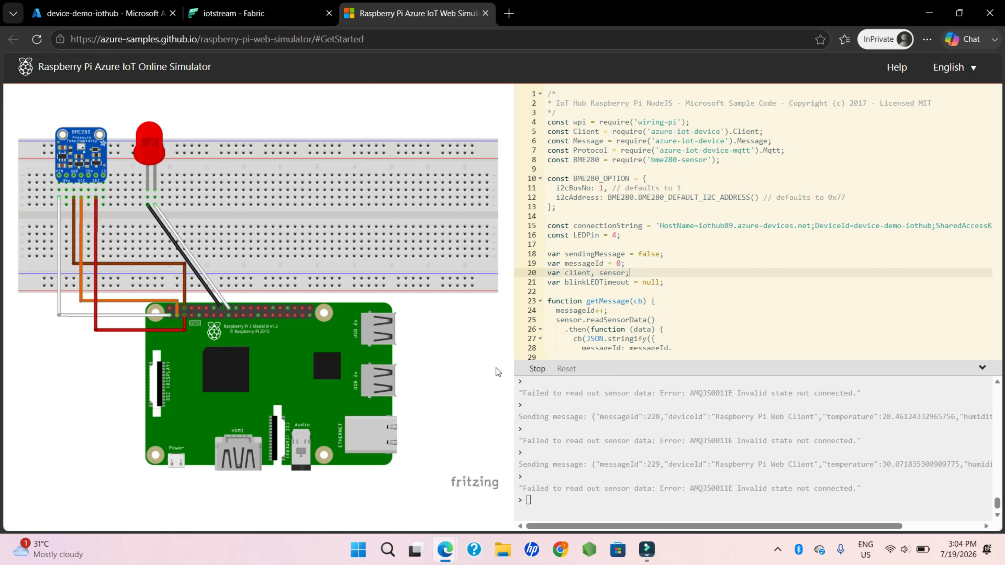
pyautogui.click(537, 369)
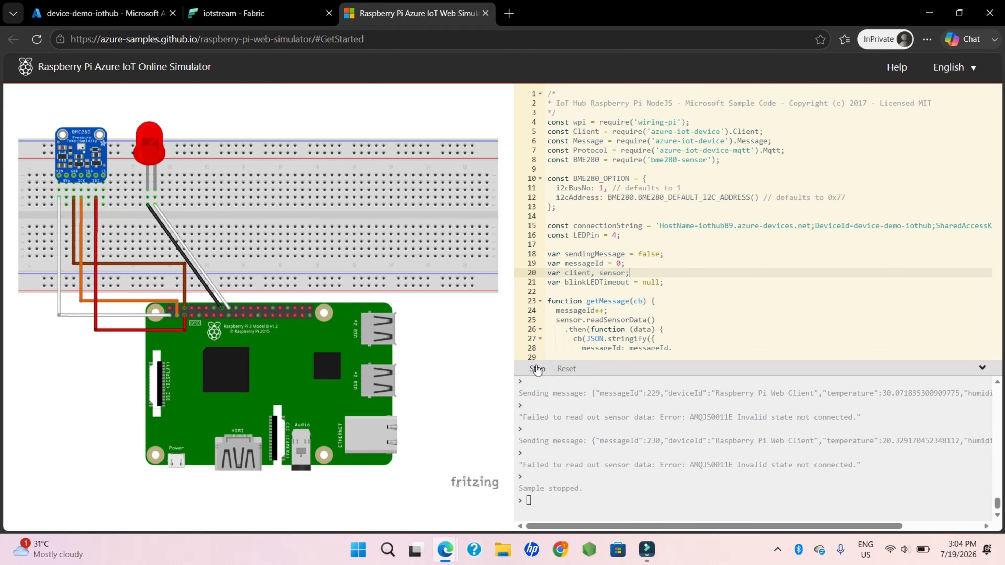
pyautogui.click(539, 370)
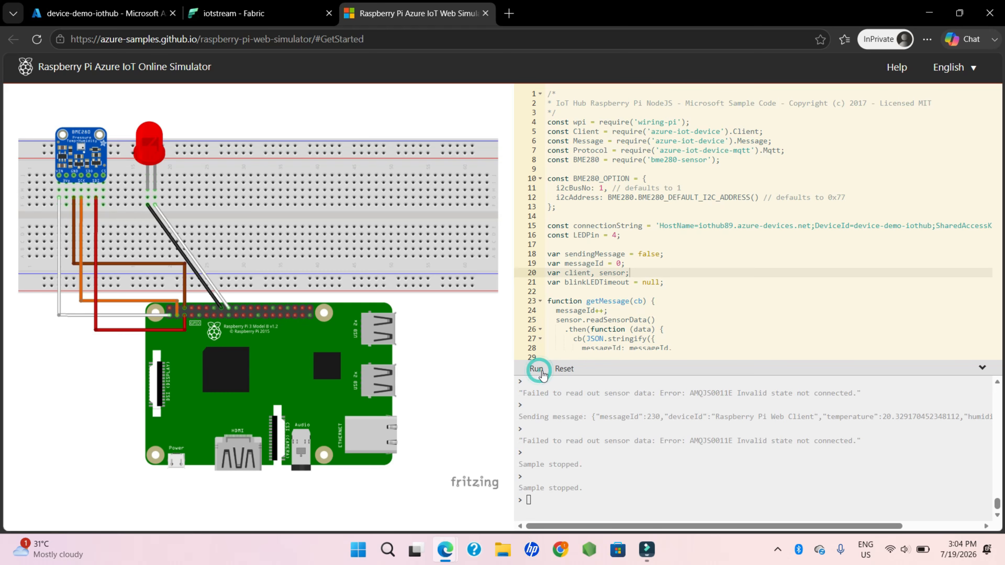
pyautogui.click(537, 370)
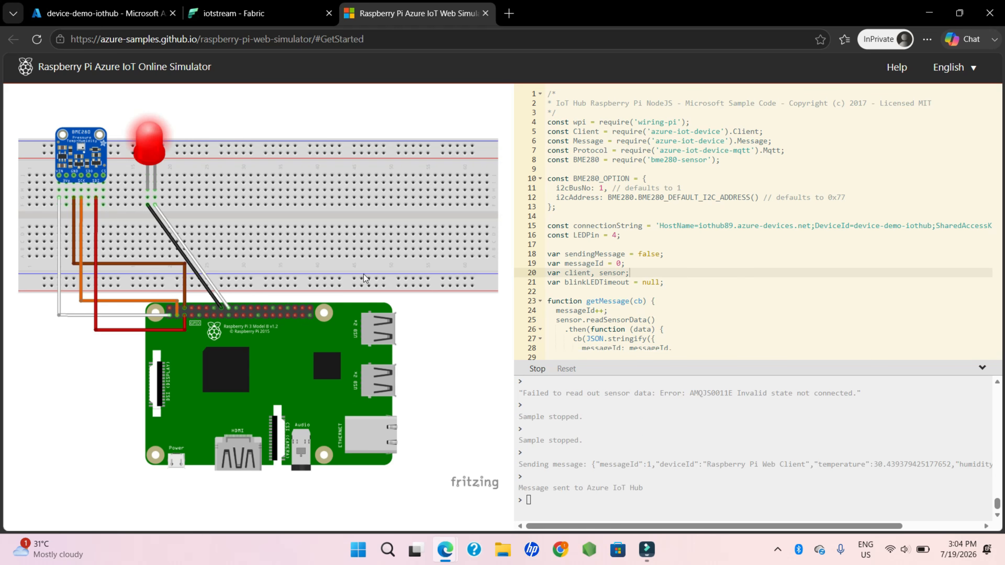
pyautogui.click(637, 493)
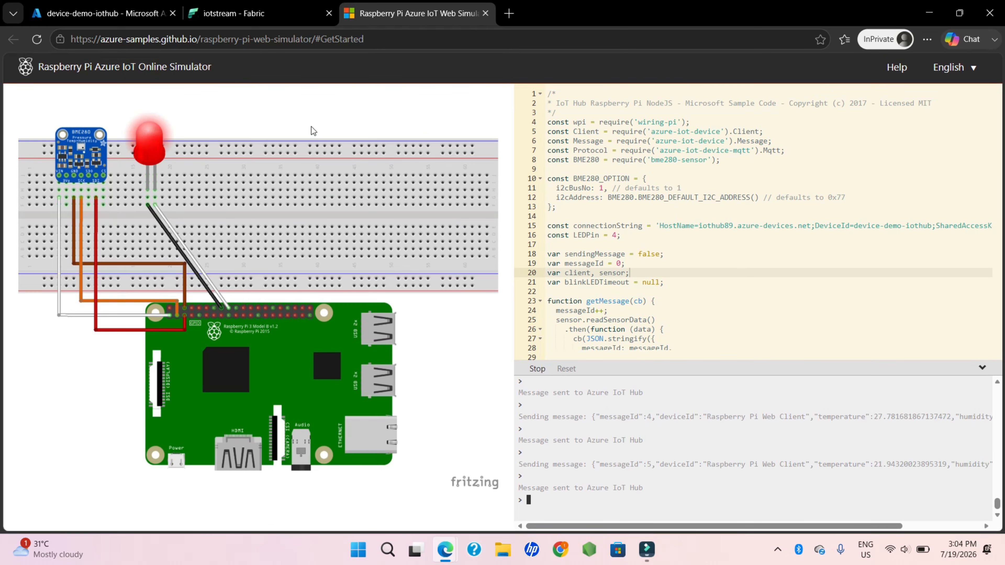
# - Open the iotstream SQL analytics endpoint in the Fabric-IoT workspace, expand the dbo schema's tables, and widen the Explorer pane
pyautogui.click(288, 10)
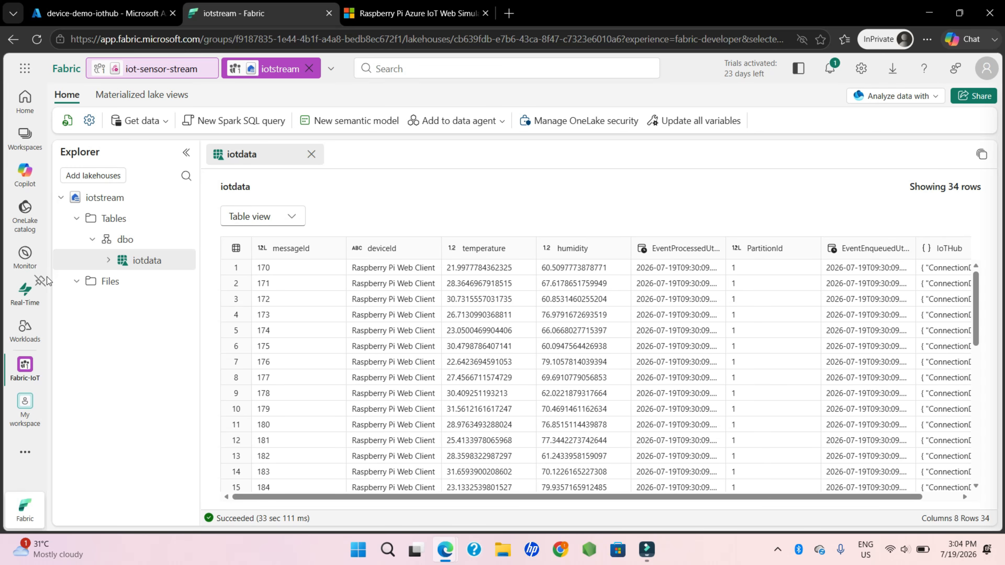
pyautogui.click(35, 158)
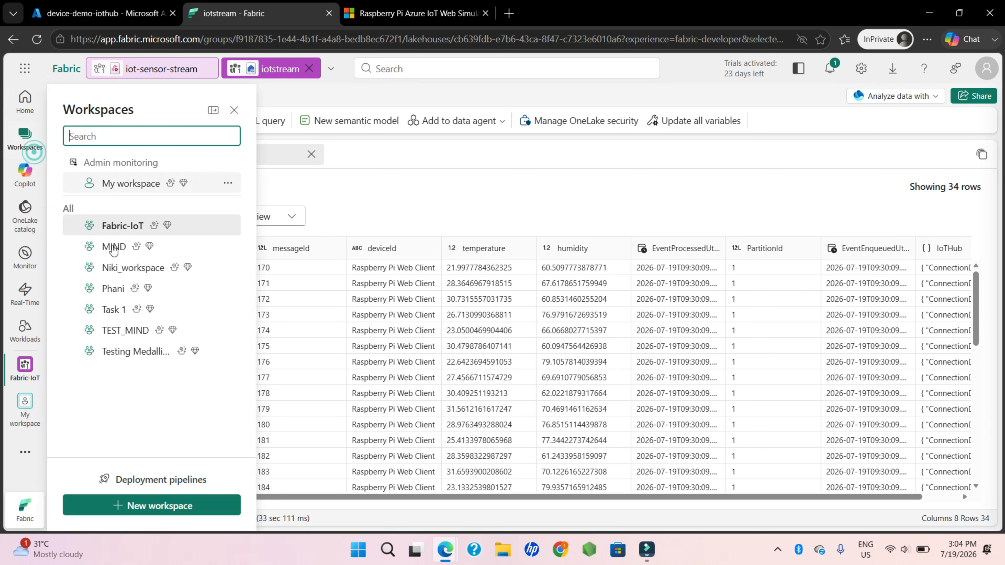
pyautogui.click(115, 227)
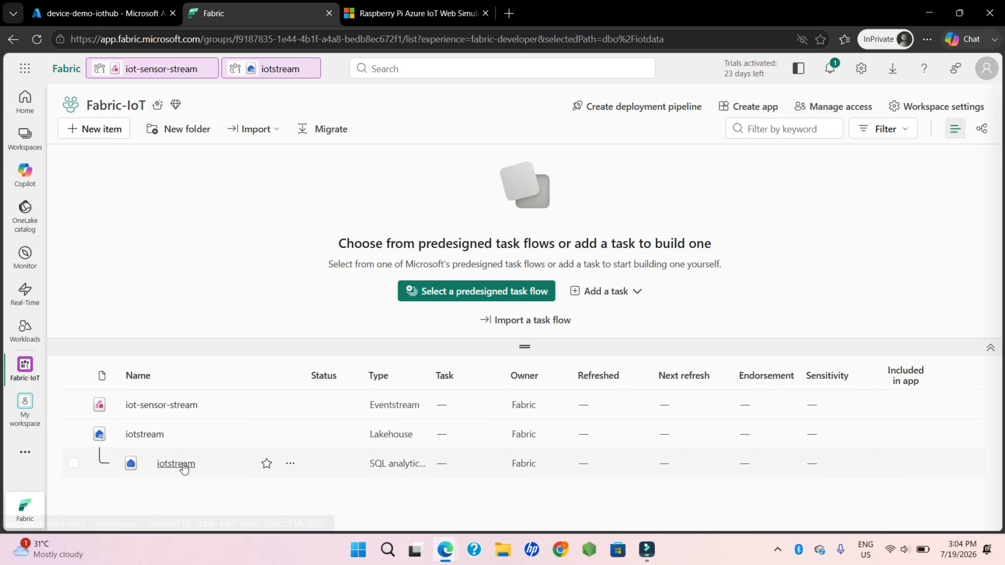
pyautogui.click(183, 462)
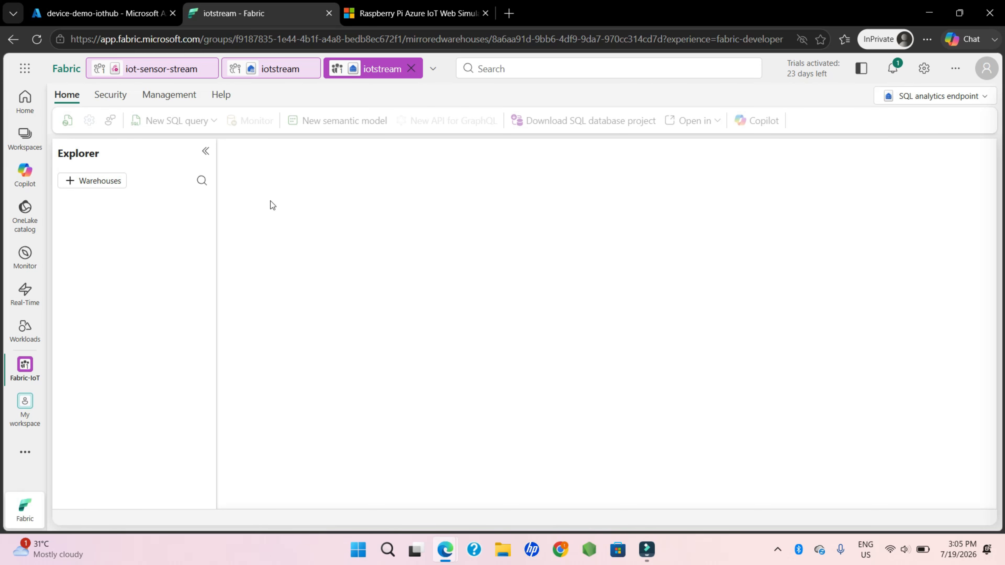
pyautogui.click(84, 230)
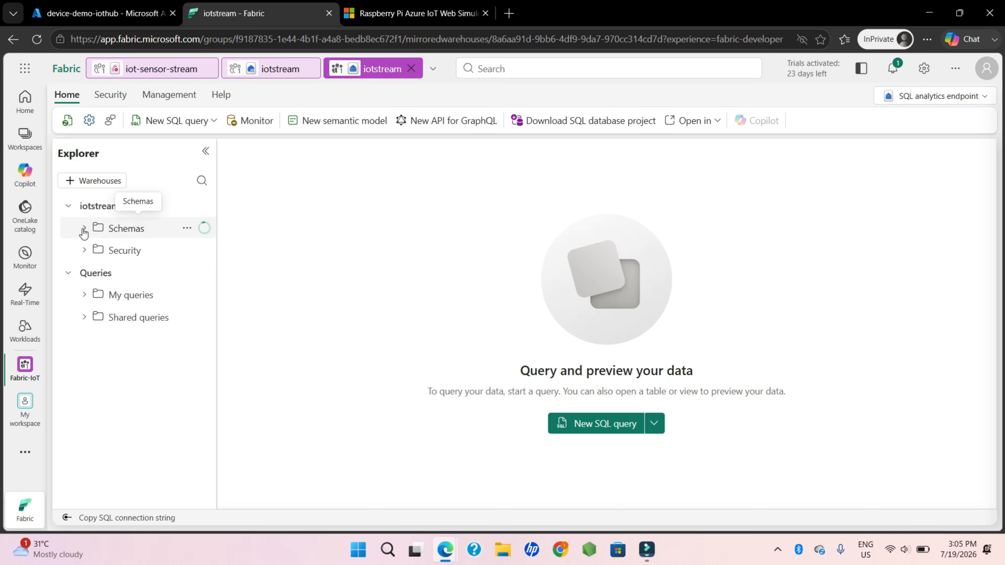
pyautogui.click(99, 250)
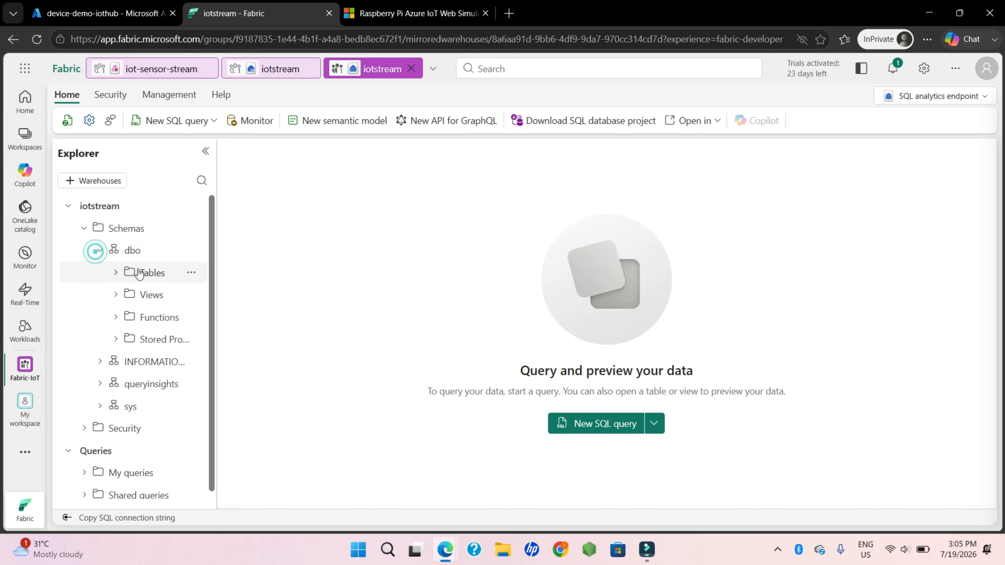
pyautogui.click(116, 273)
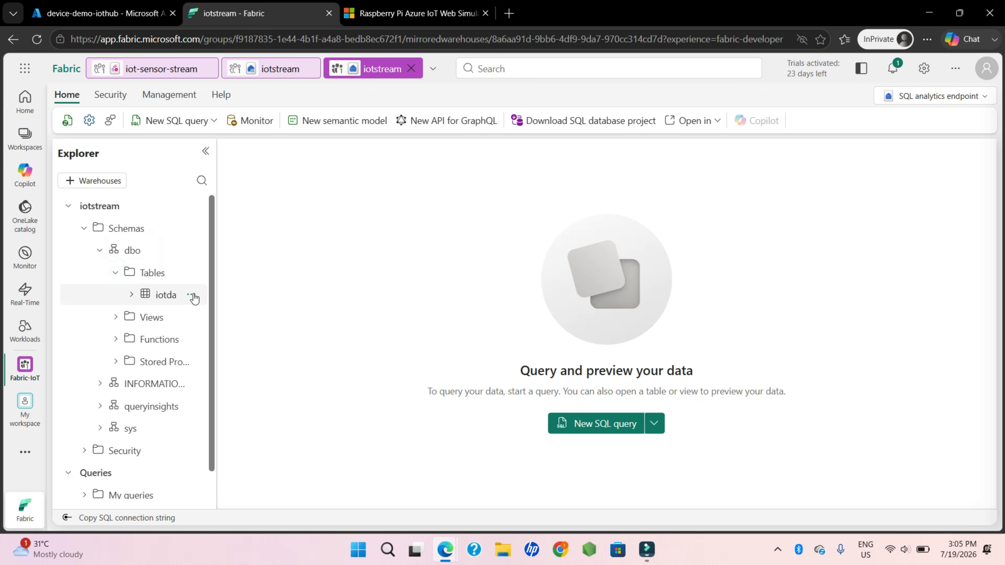
pyautogui.moveTo(216, 288); pyautogui.dragTo(248, 289)
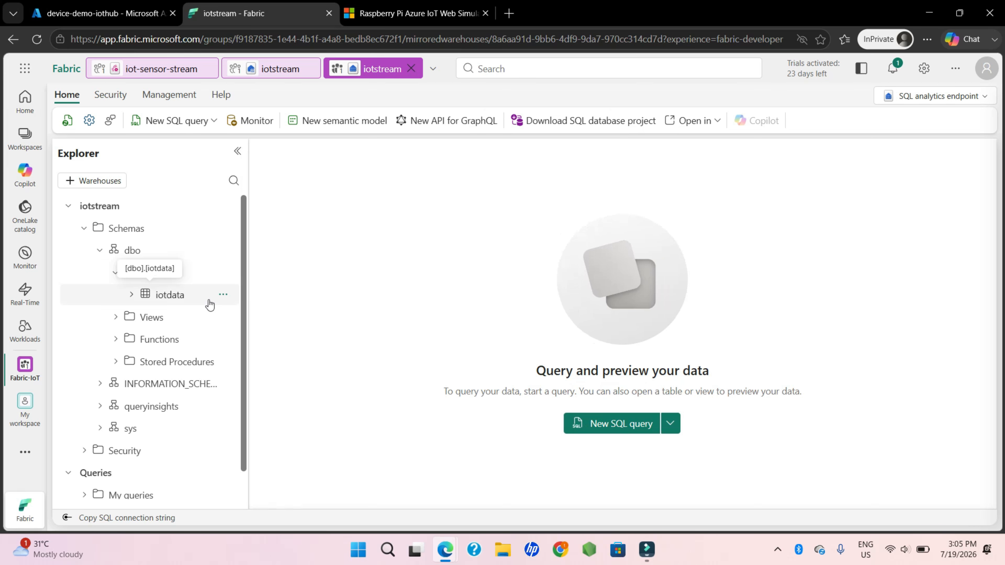
# - Create a new SQL query on the dbo iotdata table using the Select TOP 100 template
pyautogui.click(228, 292)
pyautogui.click(213, 294)
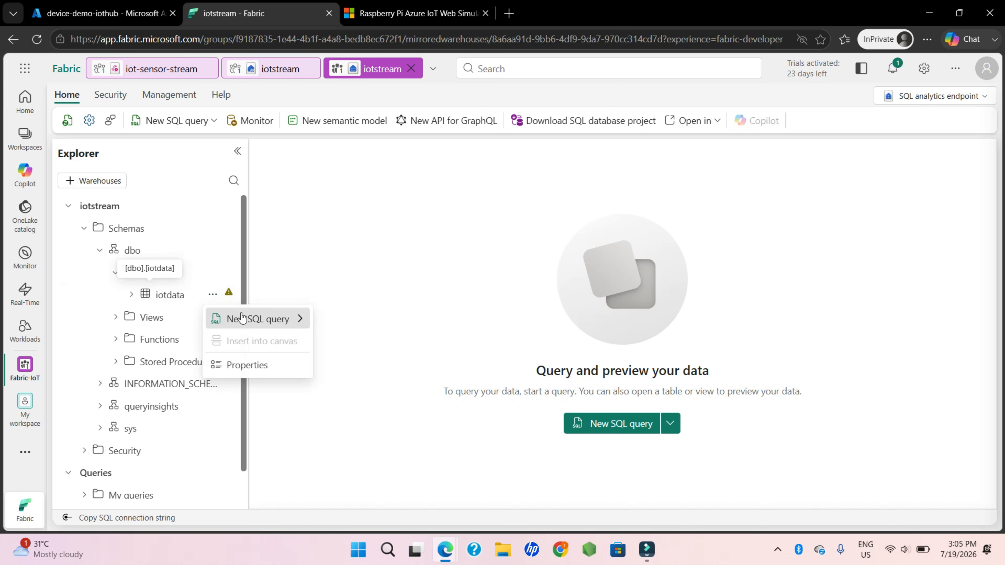
pyautogui.click(289, 320)
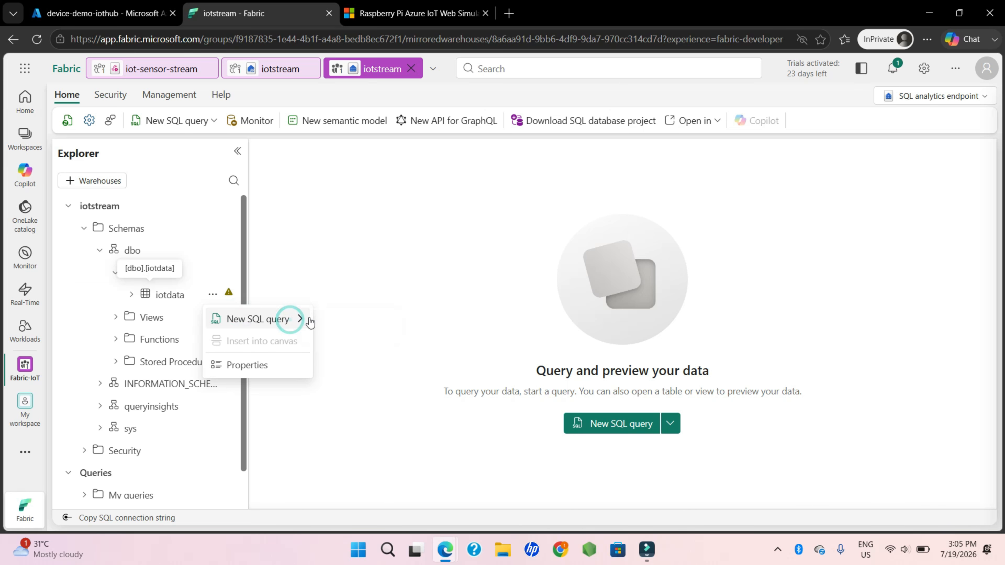
pyautogui.click(289, 320)
pyautogui.click(278, 320)
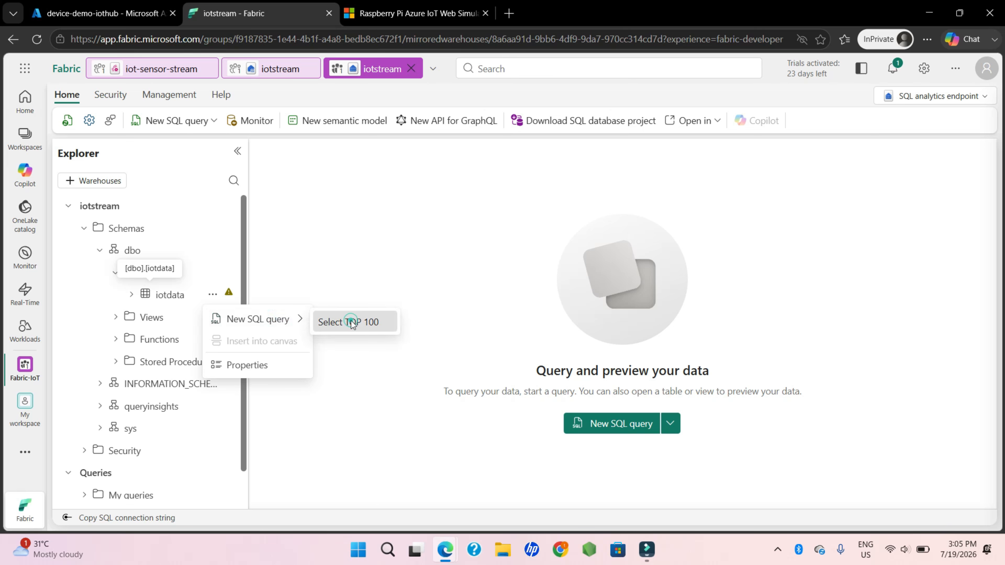
pyautogui.click(351, 321)
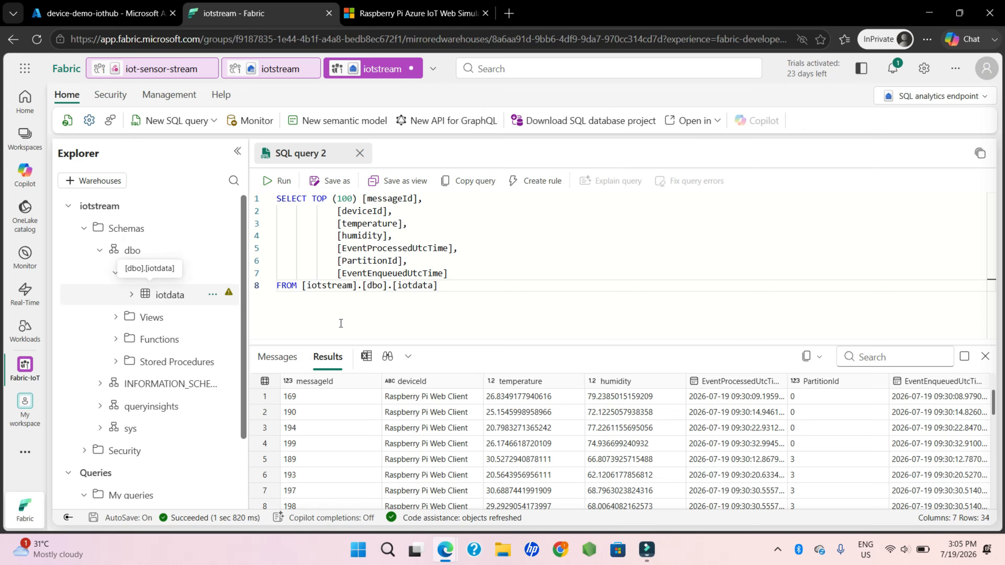
# - Look through all returned iotdata rows and make the SQL editor area slightly taller to view the query
pyautogui.scroll(-1, 409, 414)
pyautogui.scroll(1, 409, 414)
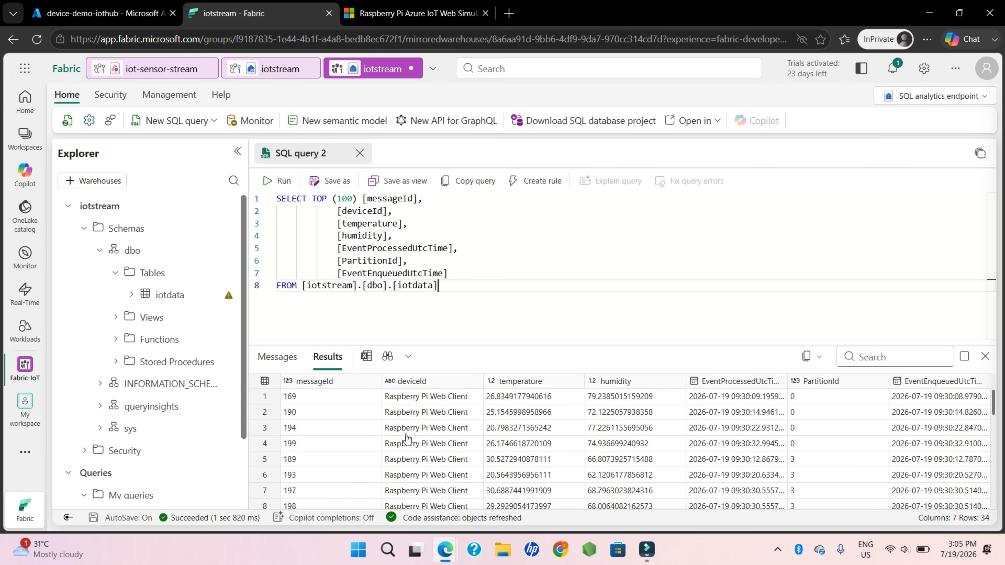
pyautogui.scroll(-10, 407, 437)
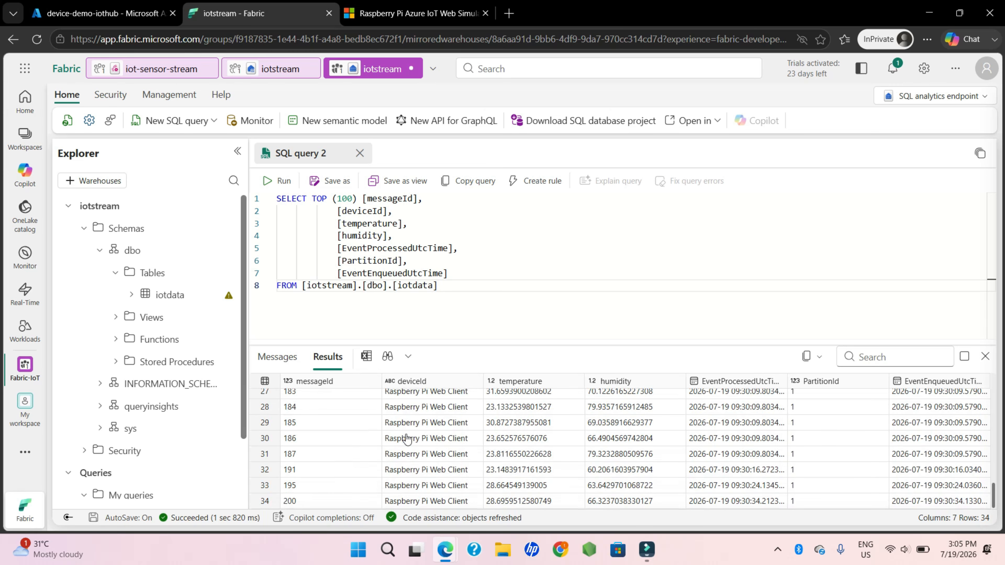
pyautogui.scroll(10, 407, 437)
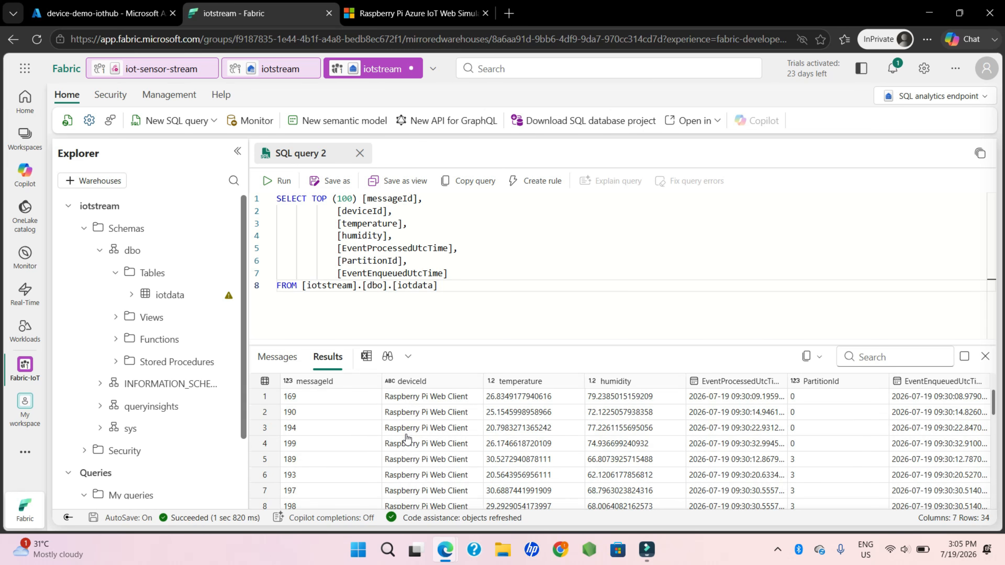
pyautogui.moveTo(504, 342); pyautogui.dragTo(504, 355)
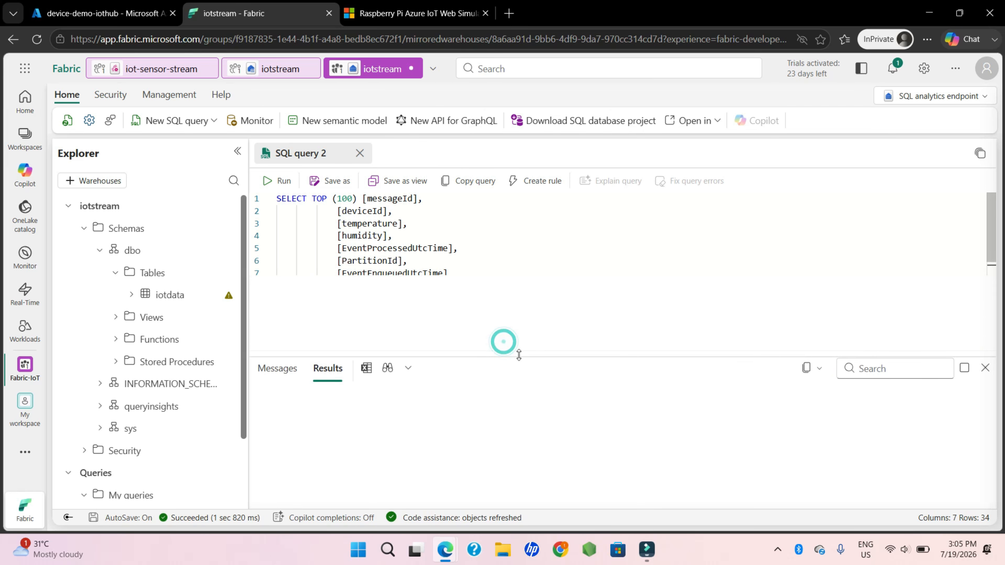
pyautogui.click(511, 283)
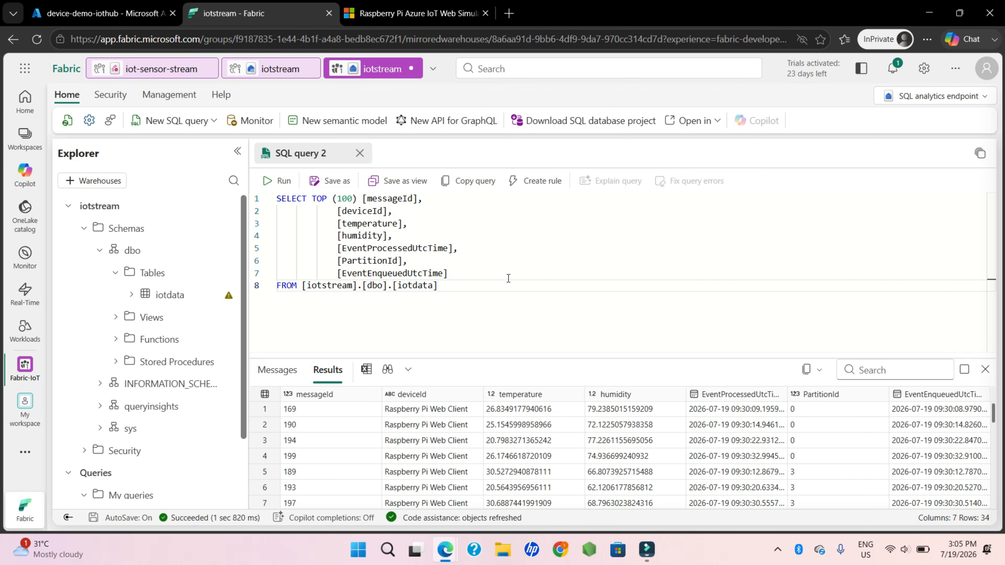
pyautogui.click(495, 253)
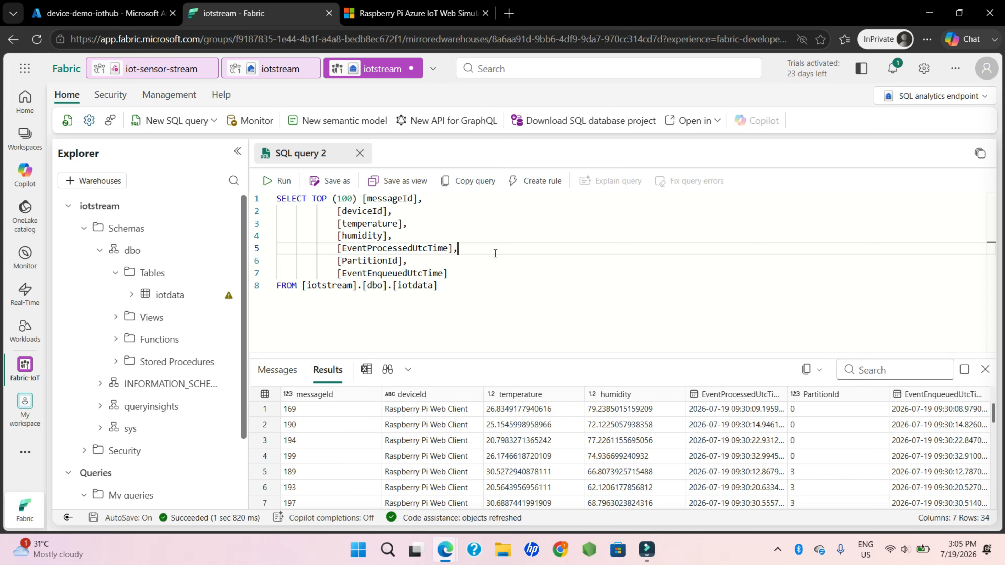